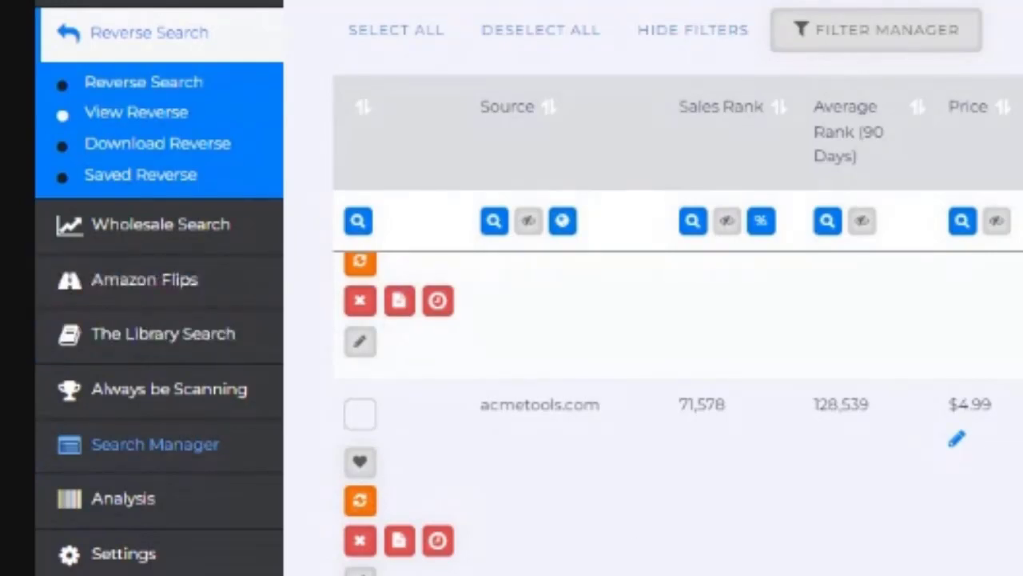
- Examine the acmetools.com tape measure row in the reverse search results, from source, rank and prices across to profit, ROI and product images
{"action": "scroll", "coordinate": [653, 319], "scroll_direction": "right", "scroll_amount": 10}
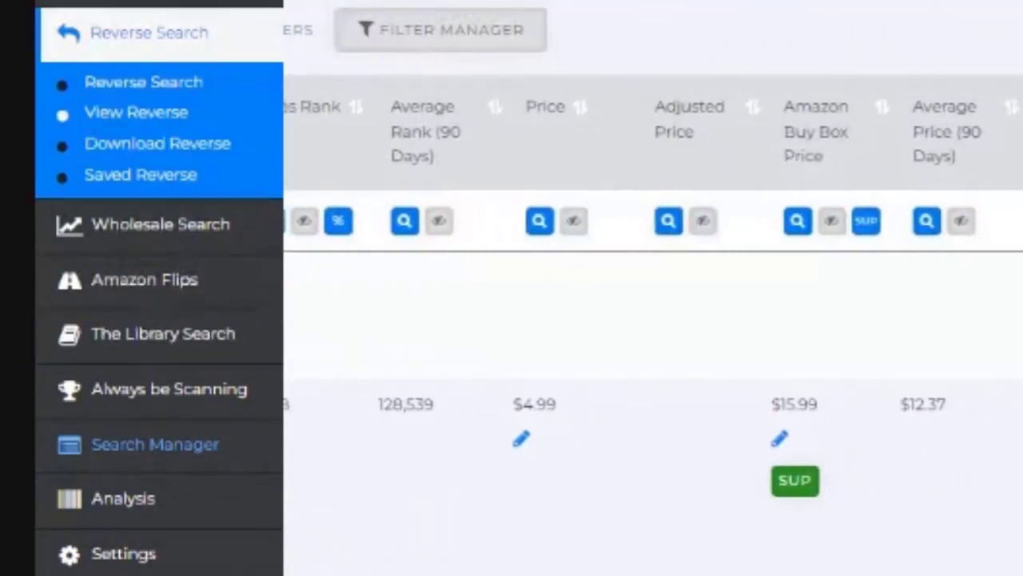
{"action": "scroll", "coordinate": [652, 320], "scroll_direction": "right", "scroll_amount": 2}
{"action": "scroll", "coordinate": [652, 320], "scroll_direction": "left", "scroll_amount": 1}
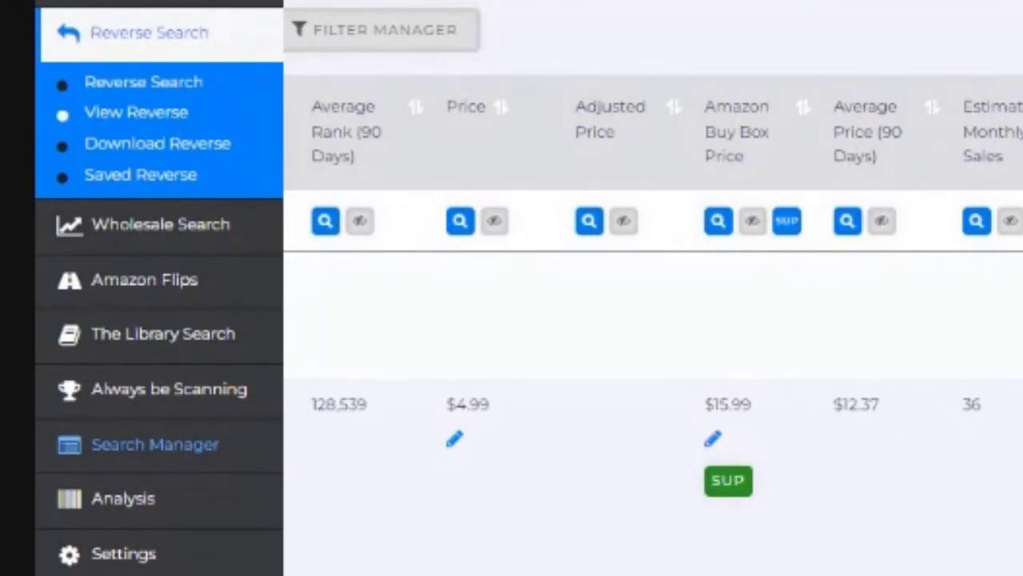
{"action": "scroll", "coordinate": [409, 572], "scroll_direction": "right", "scroll_amount": 3}
{"action": "scroll", "coordinate": [408, 572], "scroll_direction": "left", "scroll_amount": 1}
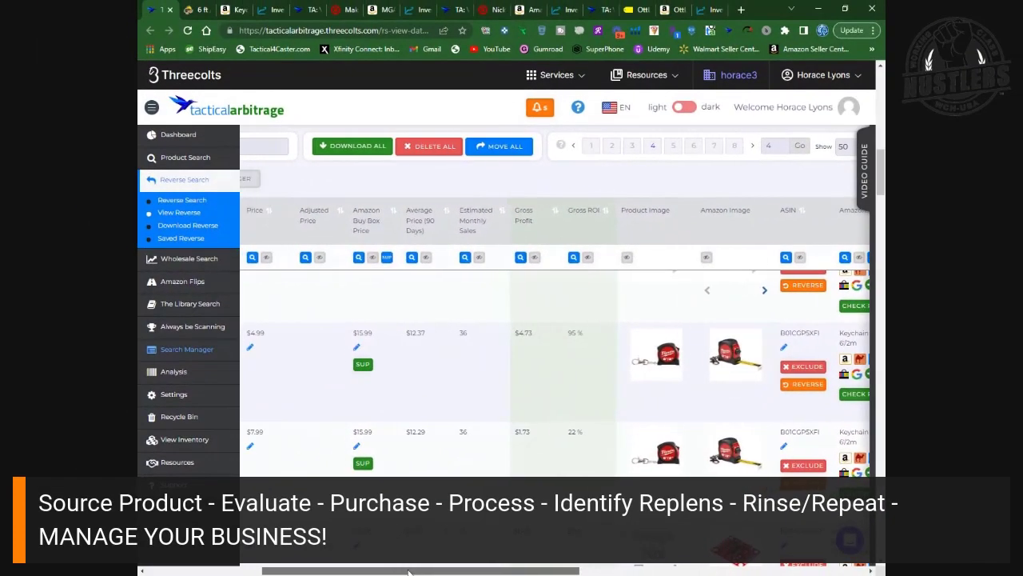
{"action": "scroll", "coordinate": [408, 572], "scroll_direction": "left", "scroll_amount": 1}
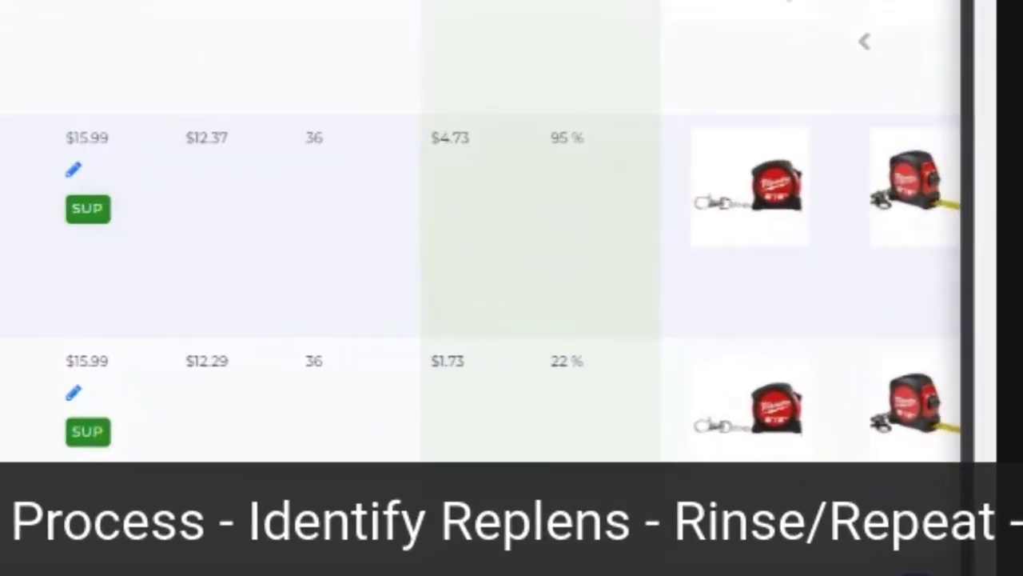
{"action": "scroll", "coordinate": [480, 232], "scroll_direction": "right", "scroll_amount": 3}
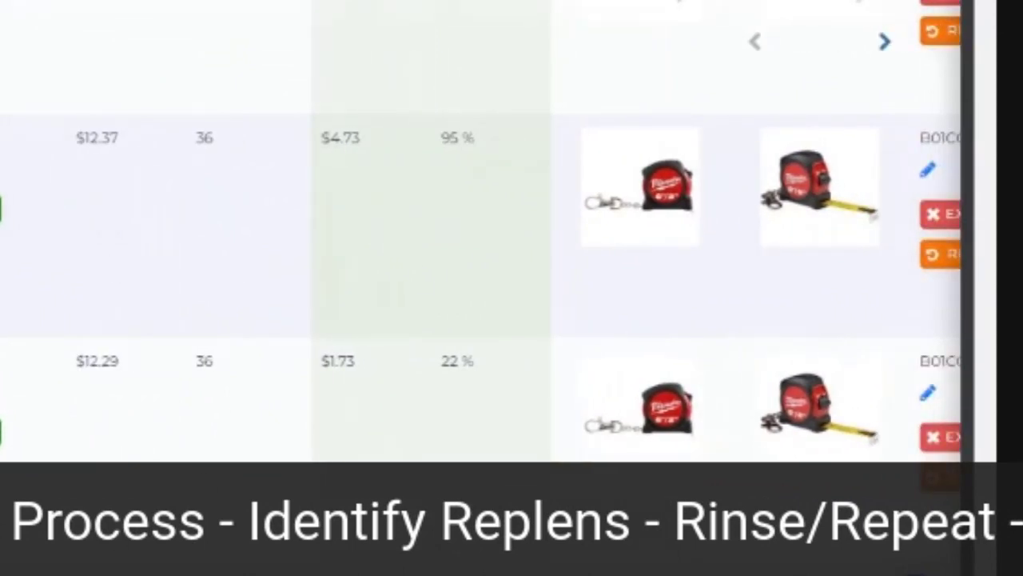
{"action": "scroll", "coordinate": [480, 240], "scroll_direction": "left", "scroll_amount": 1}
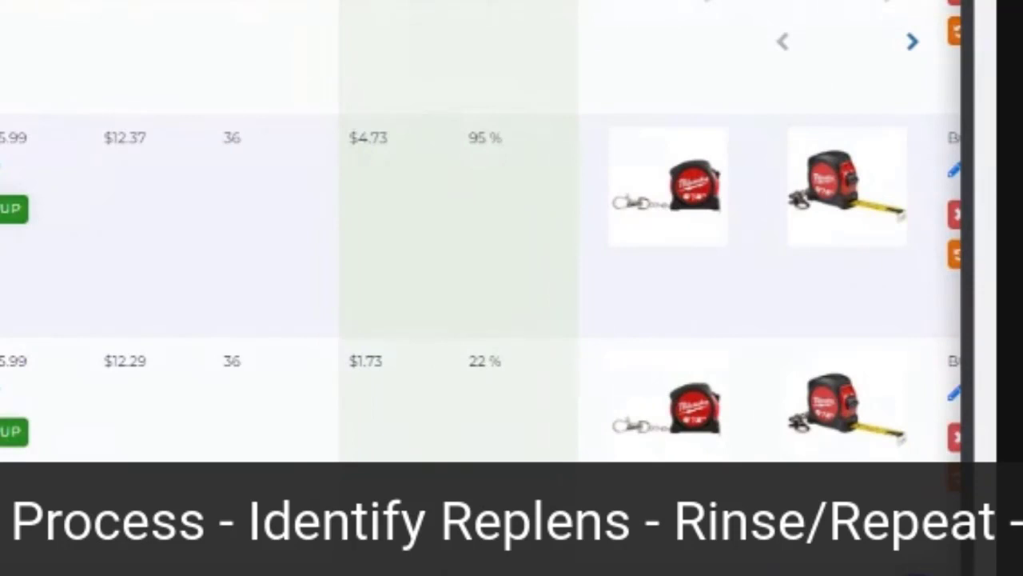
{"action": "scroll", "coordinate": [479, 232], "scroll_direction": "right", "scroll_amount": 6}
{"action": "scroll", "coordinate": [480, 232], "scroll_direction": "left", "scroll_amount": 4}
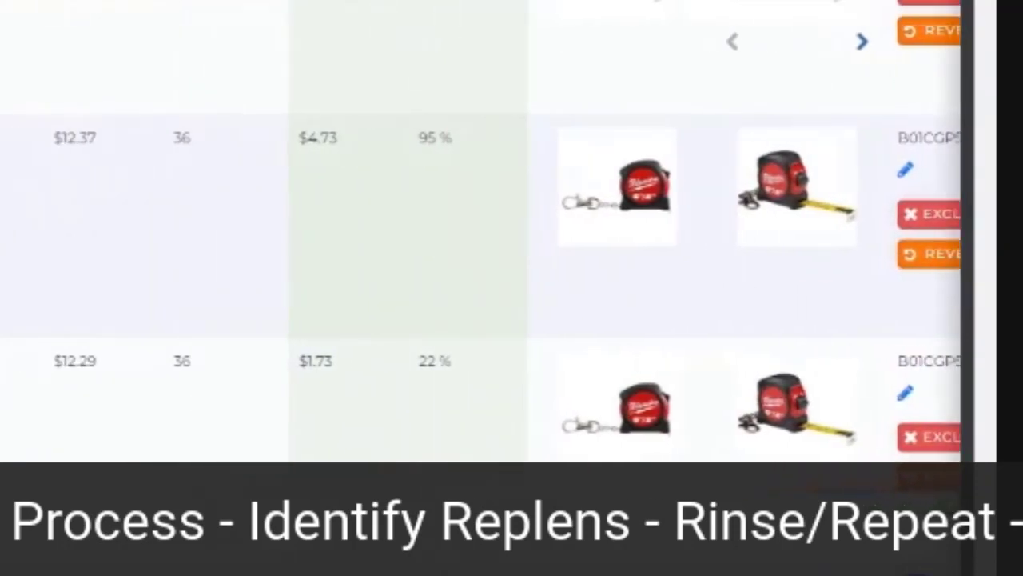
{"action": "scroll", "coordinate": [479, 232], "scroll_direction": "left", "scroll_amount": 8}
{"action": "scroll", "coordinate": [480, 232], "scroll_direction": "right", "scroll_amount": 5}
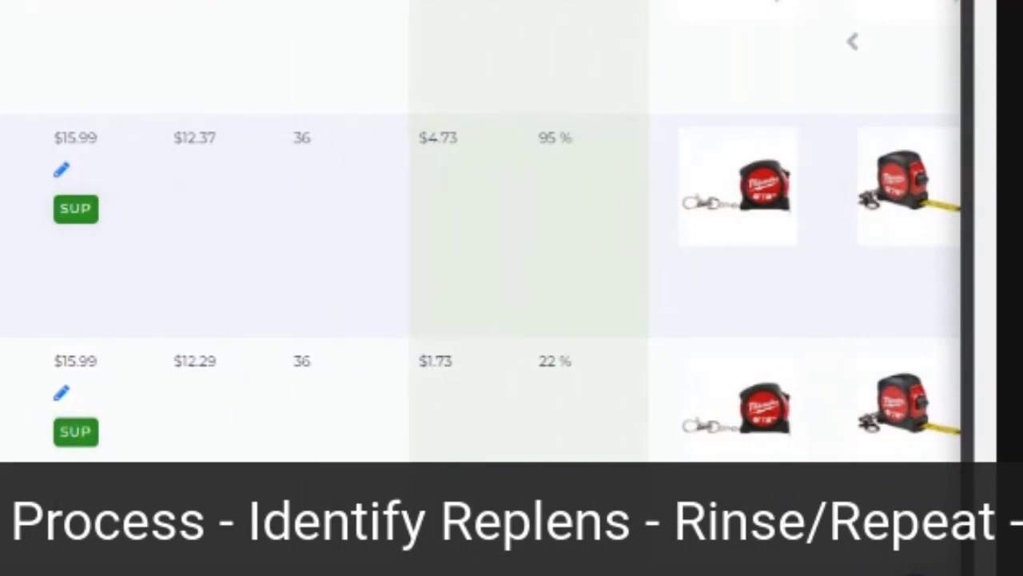
{"action": "scroll", "coordinate": [480, 232], "scroll_direction": "left", "scroll_amount": 3}
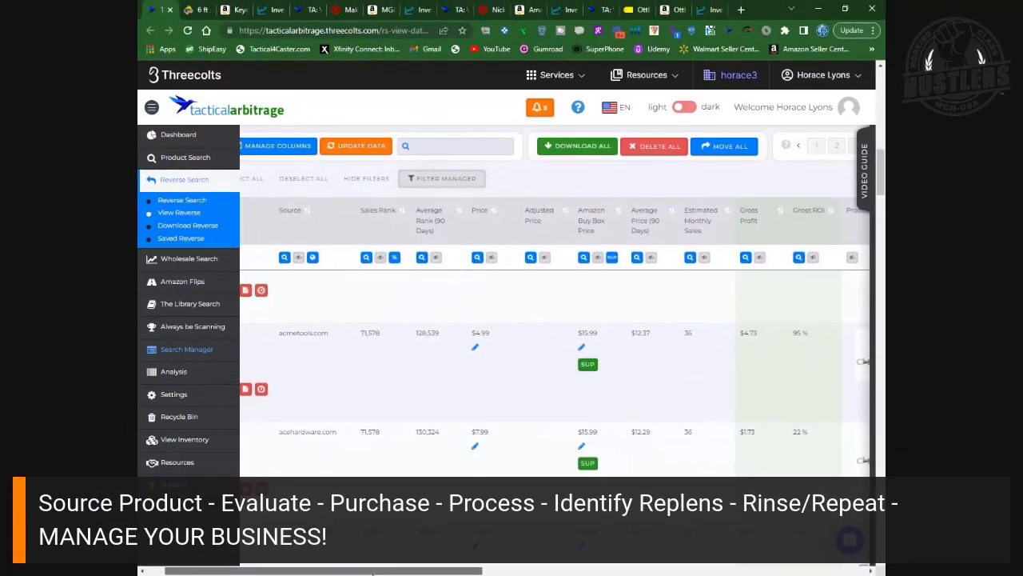
{"action": "scroll", "coordinate": [585, 343], "scroll_direction": "right", "scroll_amount": 1}
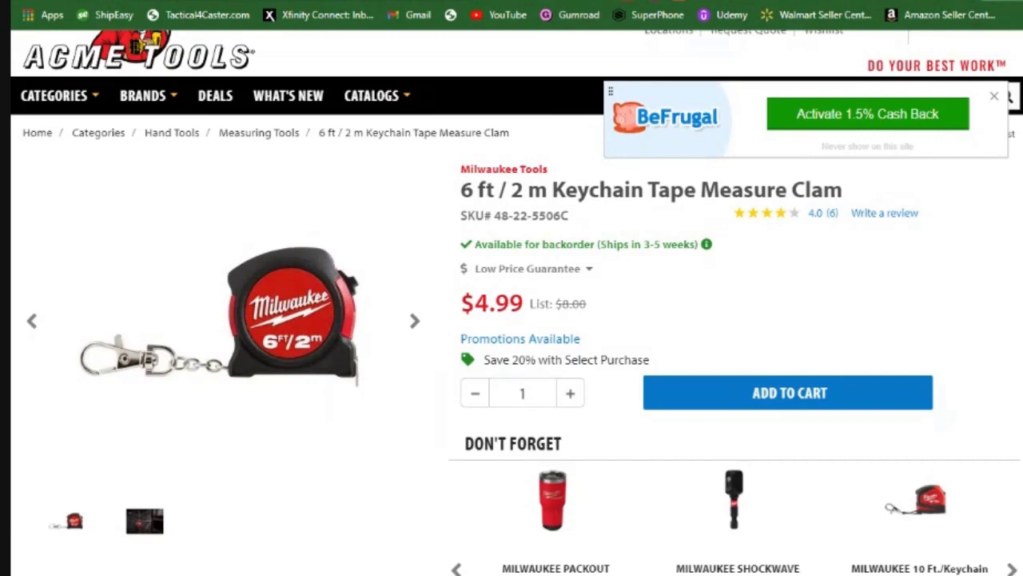
- Switch to the Keychain Tape Meas 6'/2m listing on Amazon and examine its product details and price history chart
{"action": "key", "text": "ctrl+Tab"}
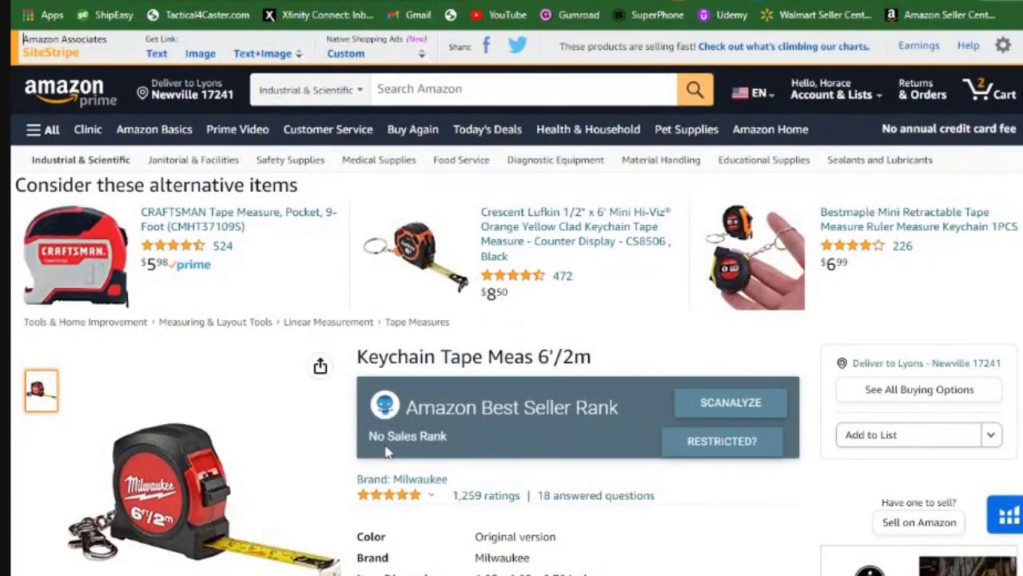
{"action": "scroll", "coordinate": [388, 452], "scroll_direction": "down", "scroll_amount": 2}
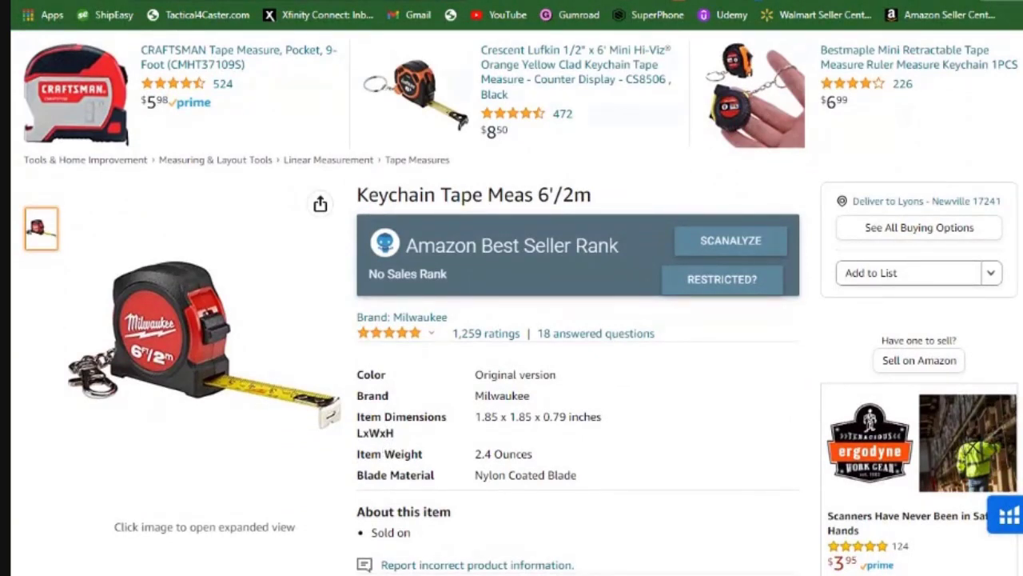
{"action": "scroll", "coordinate": [519, 303], "scroll_direction": "down", "scroll_amount": 5}
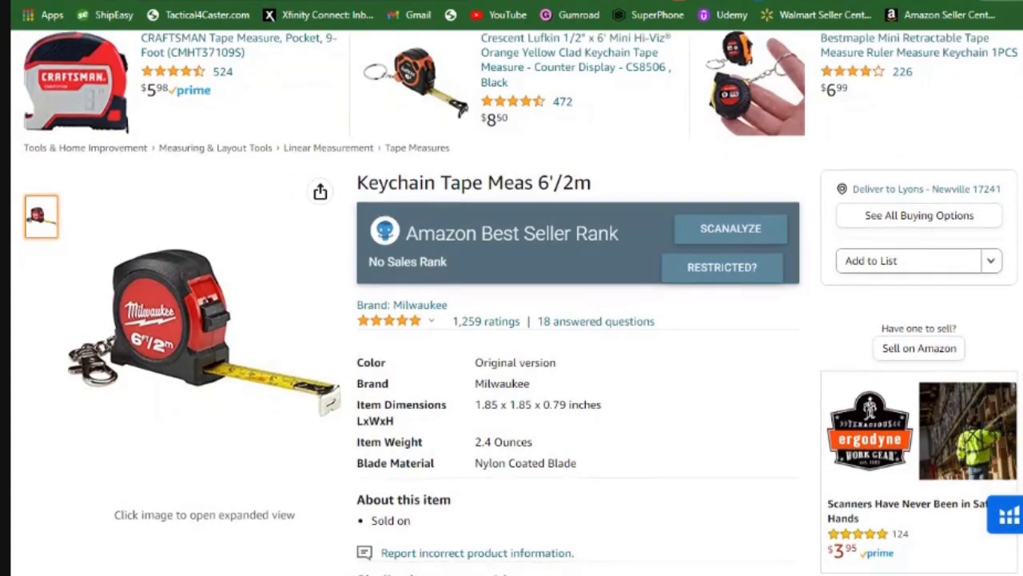
{"action": "scroll", "coordinate": [511, 304], "scroll_direction": "up", "scroll_amount": 6}
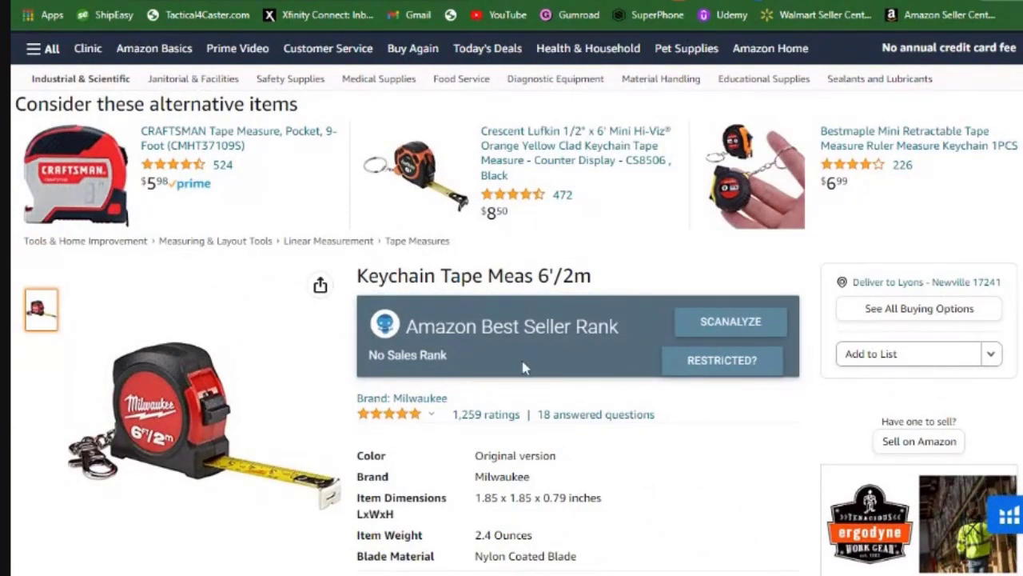
{"action": "scroll", "coordinate": [536, 380], "scroll_direction": "down", "scroll_amount": 5}
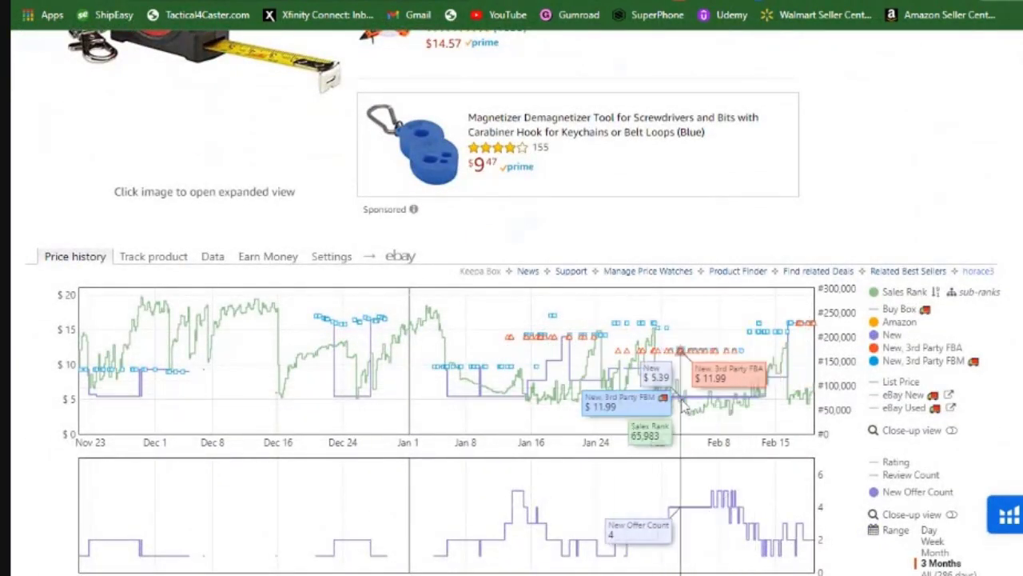
- Show all buying options for the keychain tape measure on its Amazon listing
{"action": "scroll", "coordinate": [670, 408], "scroll_direction": "up", "scroll_amount": 5}
{"action": "scroll", "coordinate": [670, 408], "scroll_direction": "up", "scroll_amount": 5}
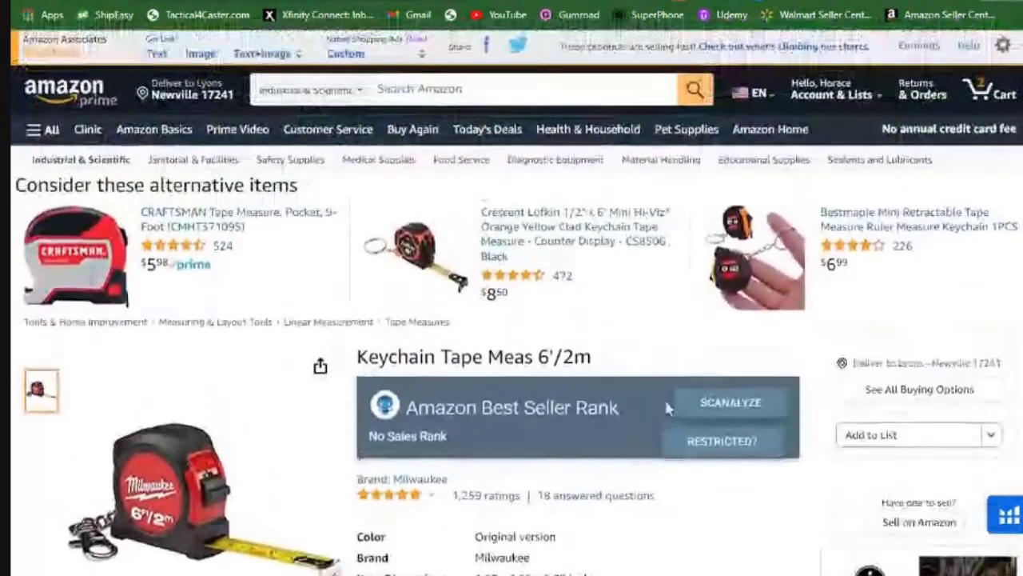
{"action": "left_click", "coordinate": [889, 392]}
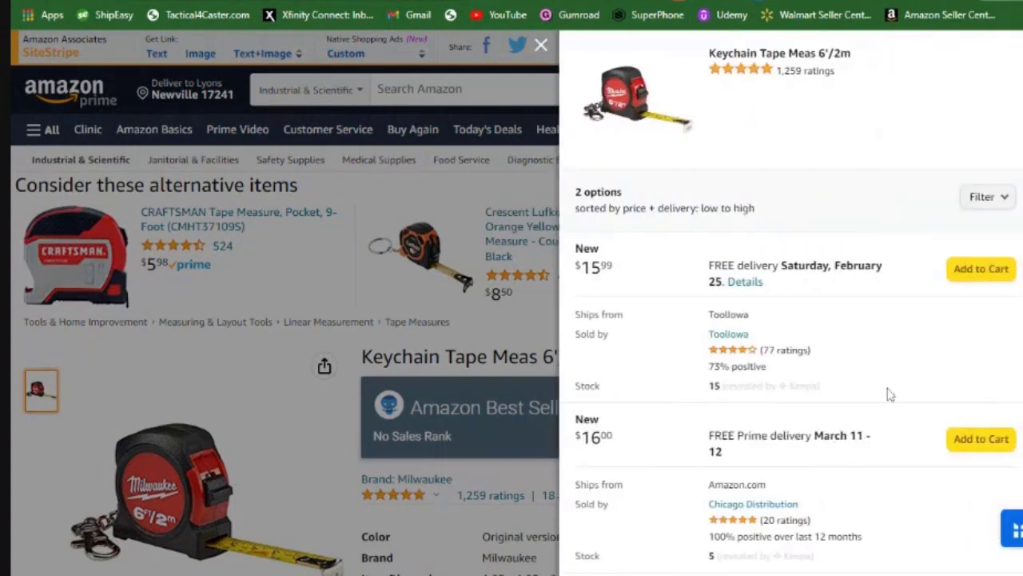
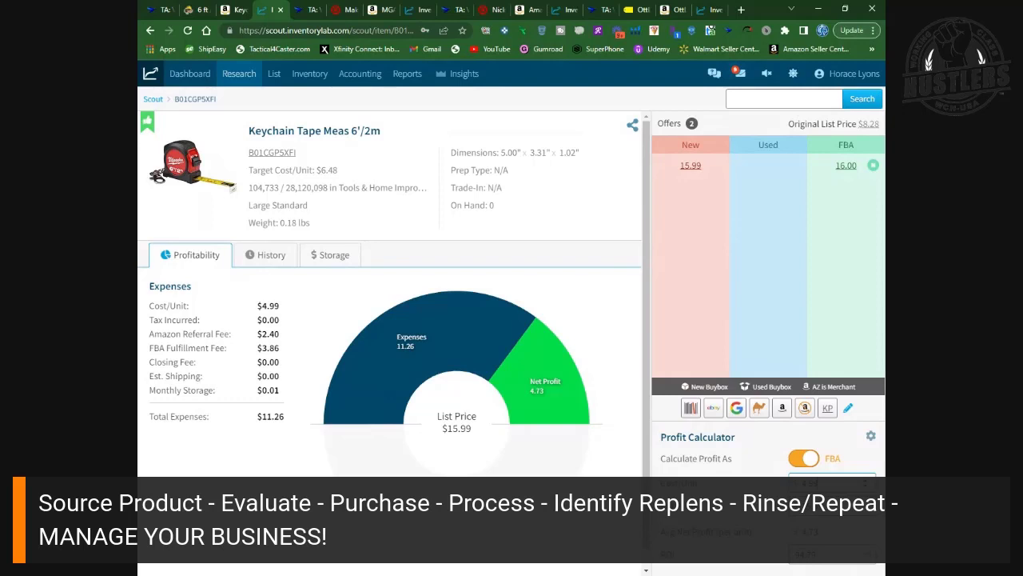
- In the InventoryLab profit calculator, check the tape measure's profitability as MFN and switch the calculation back to FBA
{"action": "left_click", "coordinate": [803, 458]}
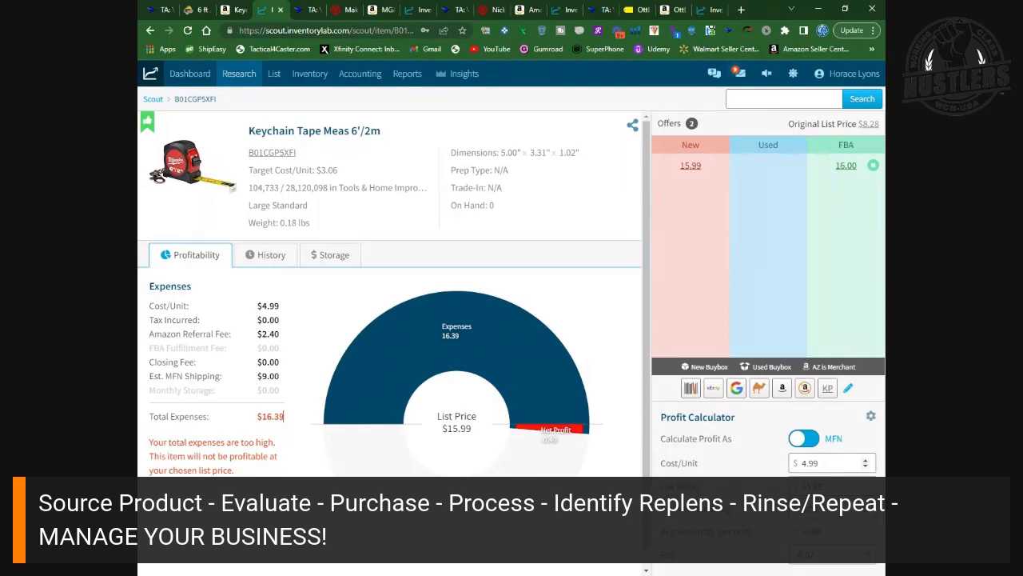
{"action": "left_click", "coordinate": [814, 442]}
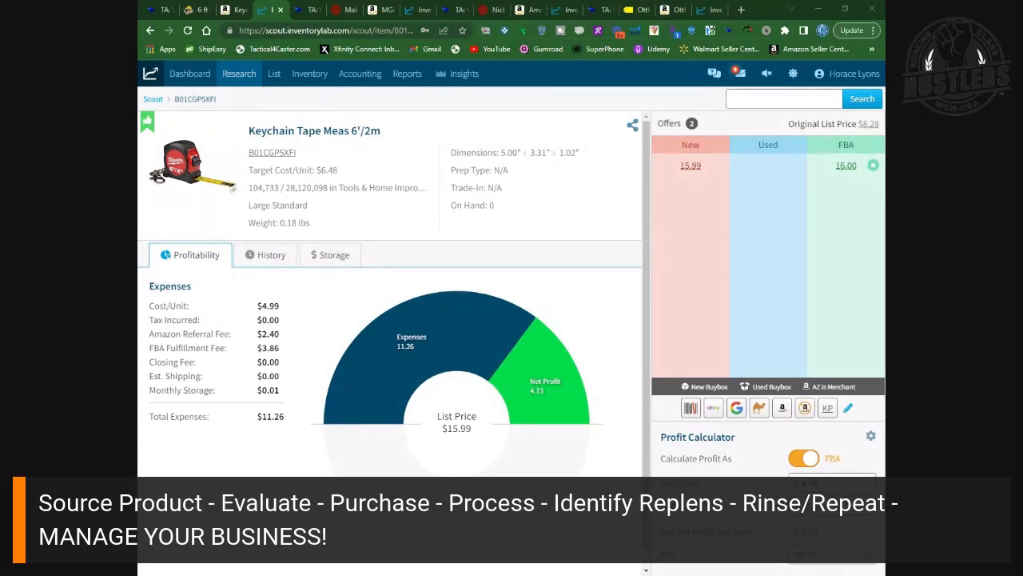
- Examine the target.com Miniverse row in the second Tactical Arbitrage reverse search results and view the item's Target product page
{"action": "left_click", "coordinate": [307, 11]}
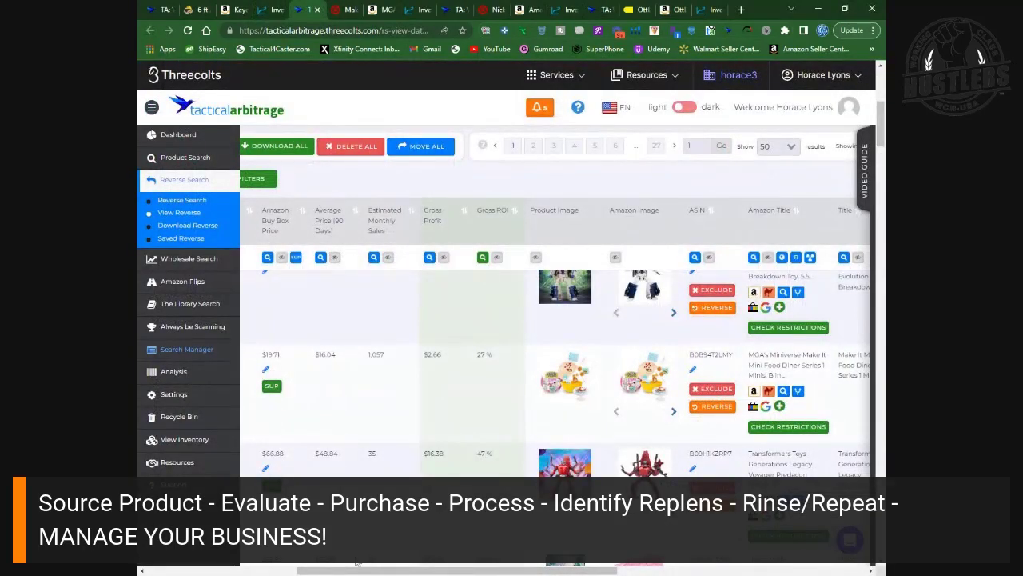
{"action": "mouse_move", "coordinate": [359, 573]}
{"action": "left_mouse_down"}
{"action": "mouse_move", "coordinate": [326, 572]}
{"action": "mouse_move", "coordinate": [350, 572]}
{"action": "left_mouse_up"}
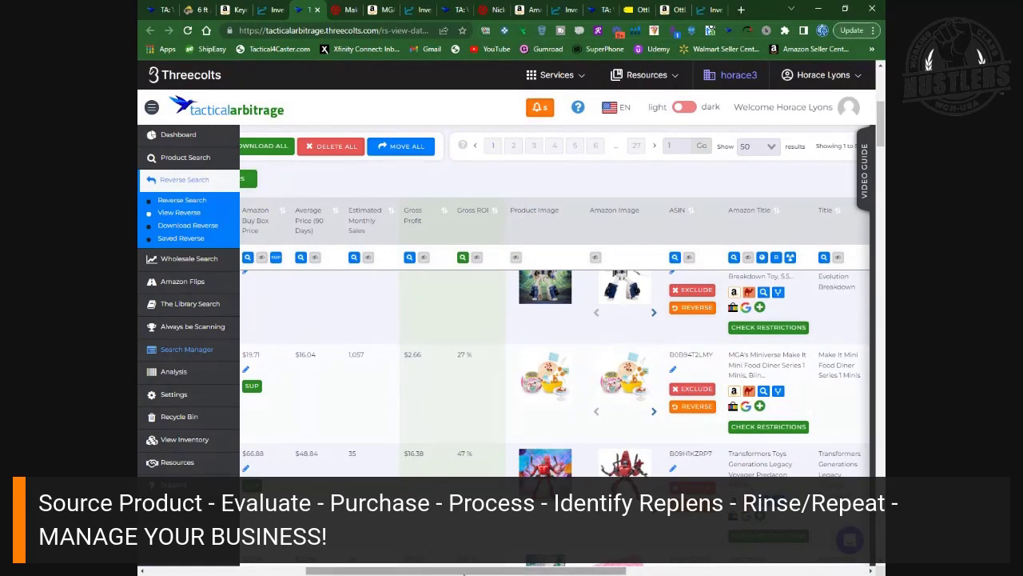
{"action": "left_click_drag", "start_coordinate": [464, 573], "coordinate": [463, 572]}
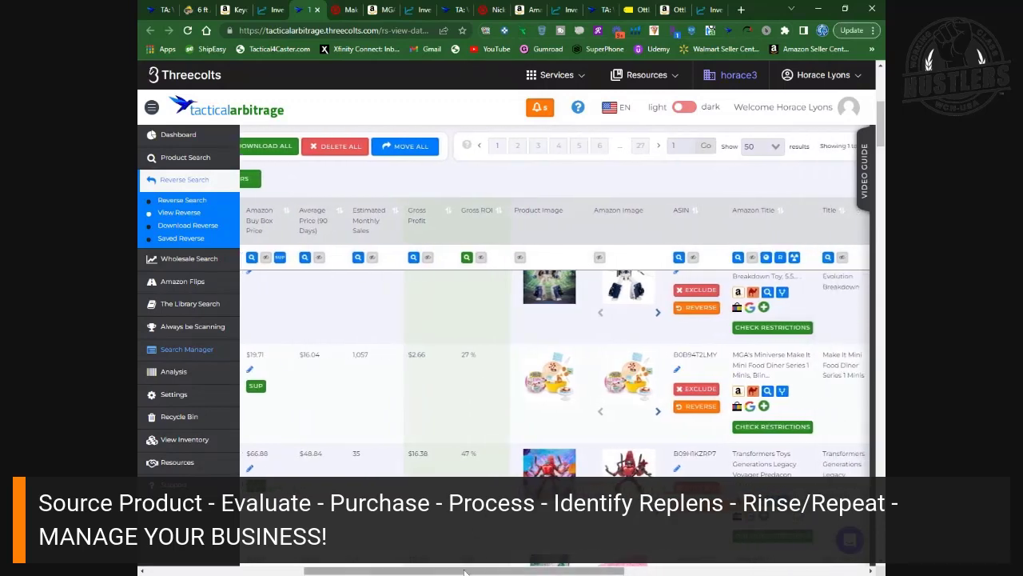
{"action": "left_click_drag", "start_coordinate": [463, 570], "coordinate": [307, 570]}
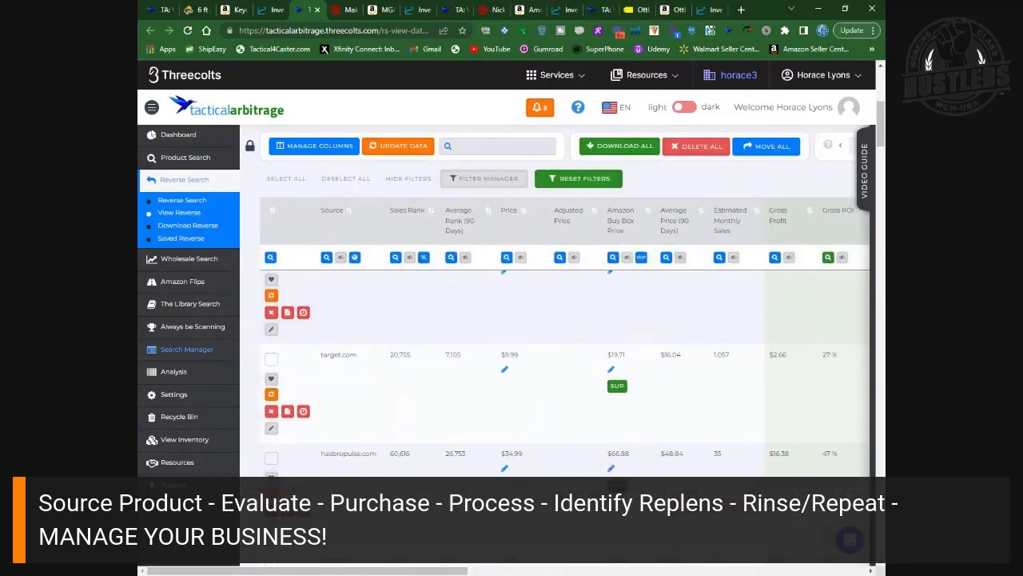
{"action": "left_click_drag", "start_coordinate": [356, 573], "coordinate": [516, 567]}
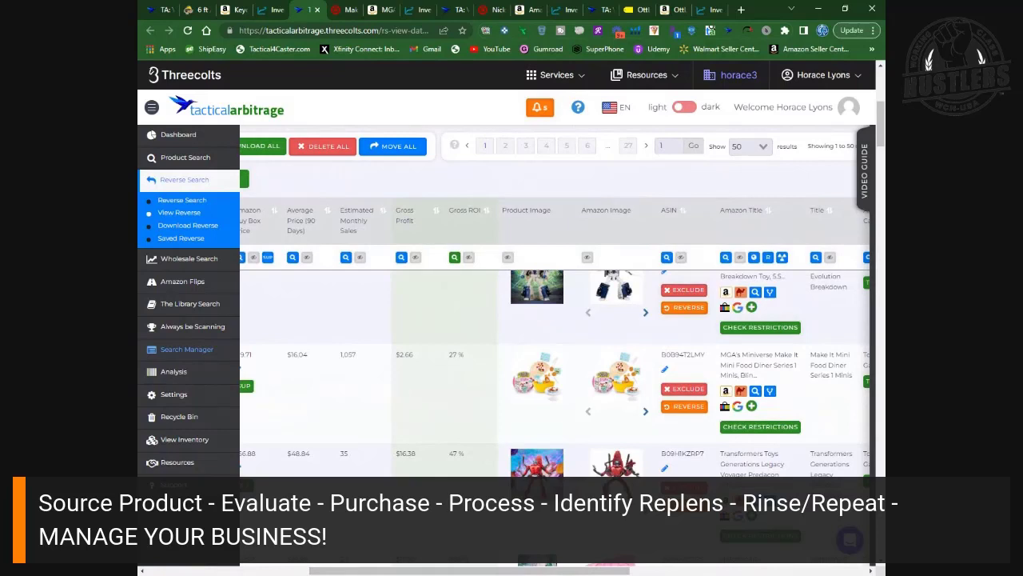
{"action": "mouse_move", "coordinate": [539, 359]}
{"action": "mouse_move", "coordinate": [515, 403]}
{"action": "left_click", "coordinate": [343, 10]}
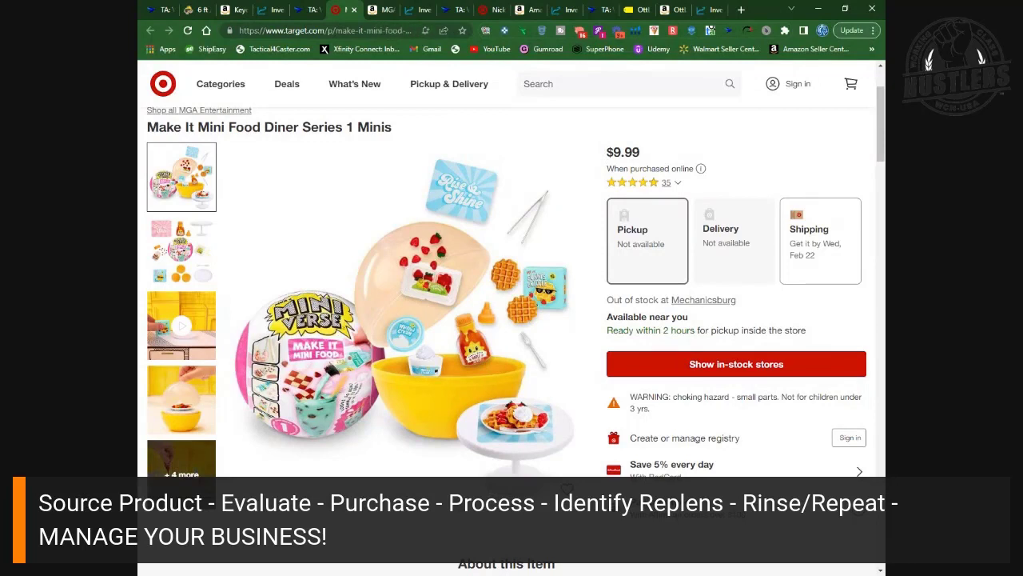
- Switch to the MGA's Miniverse Make It Mini Food Diner listing on Amazon and open its list of new offers
{"action": "left_click", "coordinate": [372, 8]}
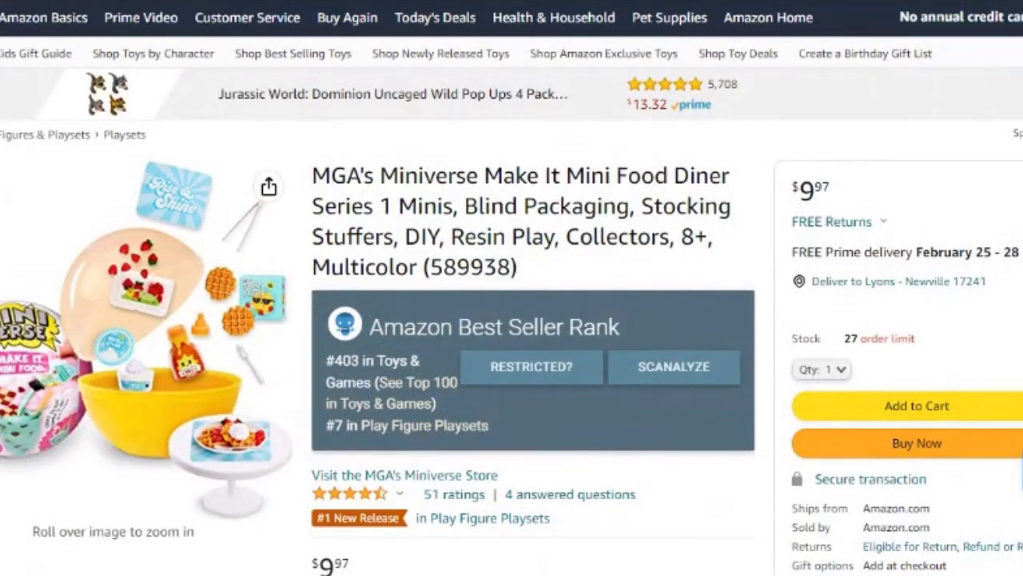
{"action": "scroll", "coordinate": [843, 189], "scroll_direction": "down", "scroll_amount": 3}
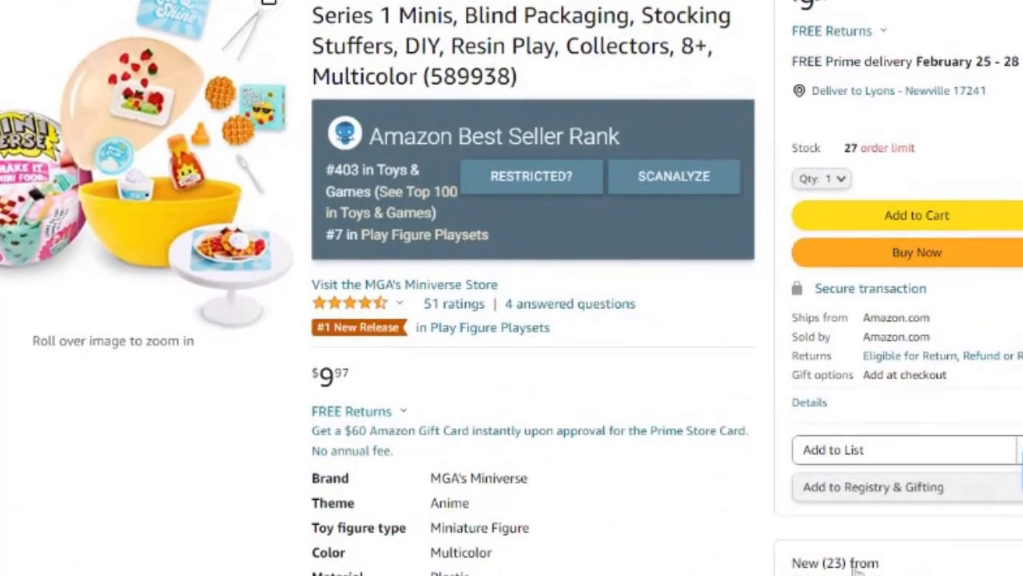
{"action": "left_click", "coordinate": [854, 565]}
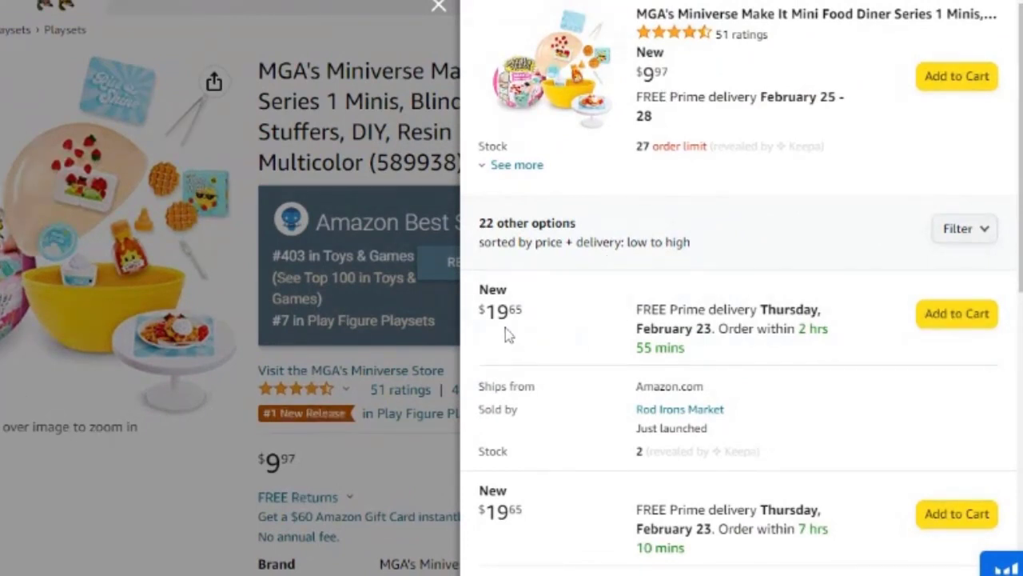
- Compare the Miniverse sellers' prices, fulfillment and stock throughout the offers list, and close it to return to the listing
{"action": "scroll", "coordinate": [539, 320], "scroll_direction": "down", "scroll_amount": 6}
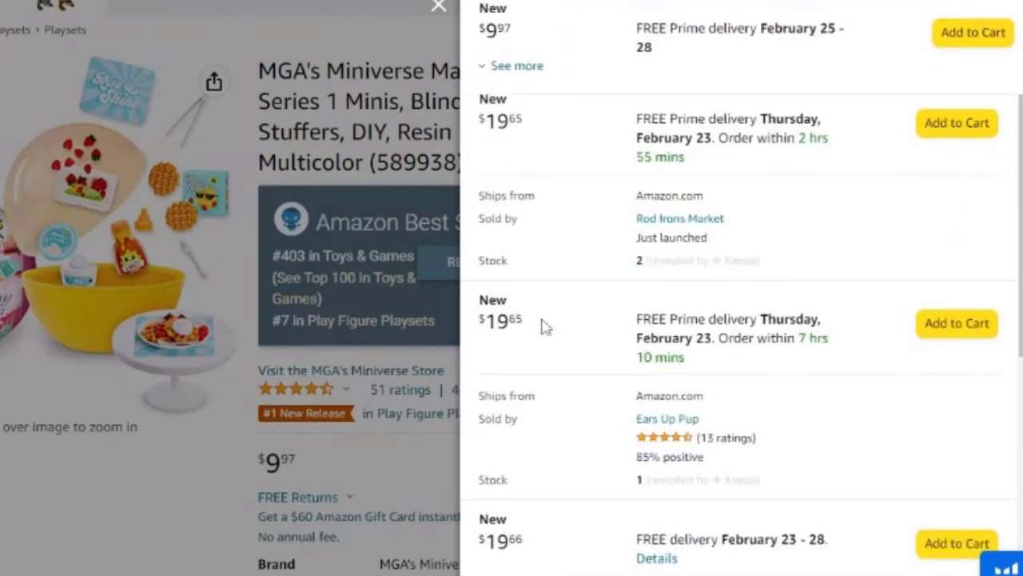
{"action": "scroll", "coordinate": [562, 307], "scroll_direction": "up", "scroll_amount": 6}
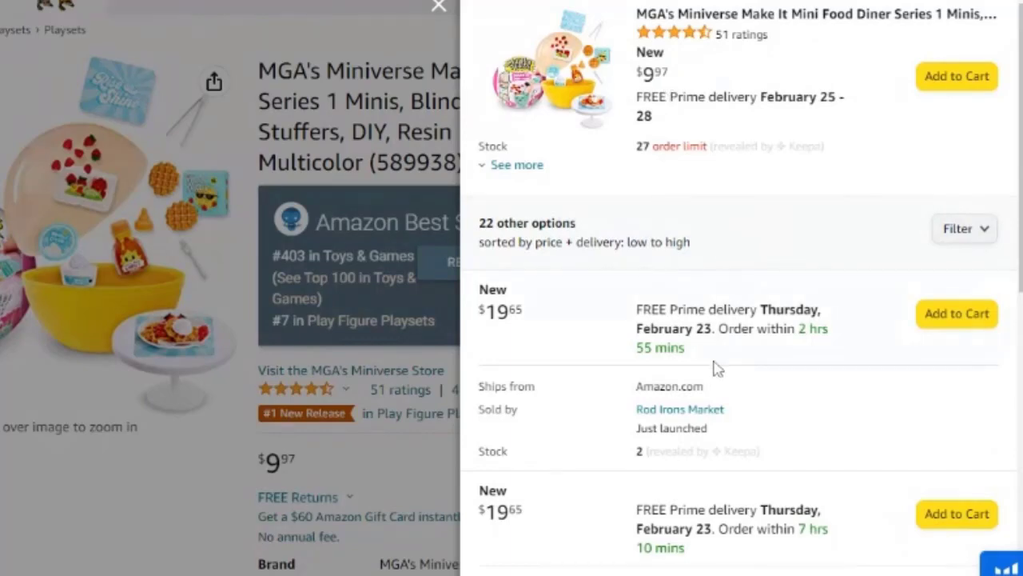
{"action": "scroll", "coordinate": [715, 364], "scroll_direction": "down", "scroll_amount": 4}
{"action": "scroll", "coordinate": [715, 361], "scroll_direction": "down", "scroll_amount": 10}
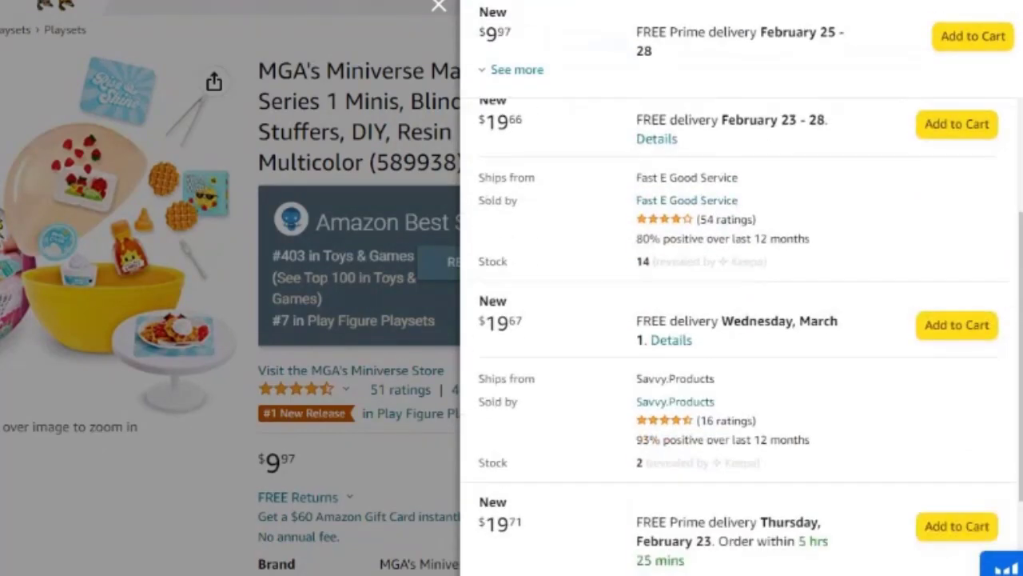
{"action": "scroll", "coordinate": [631, 365], "scroll_direction": "down", "scroll_amount": 8}
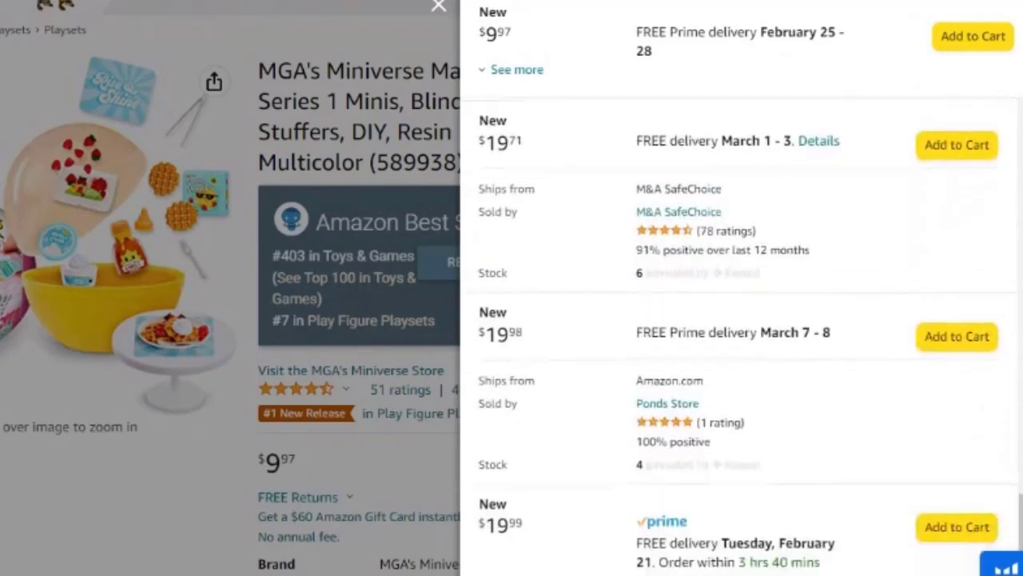
{"action": "scroll", "coordinate": [646, 360], "scroll_direction": "down", "scroll_amount": 5}
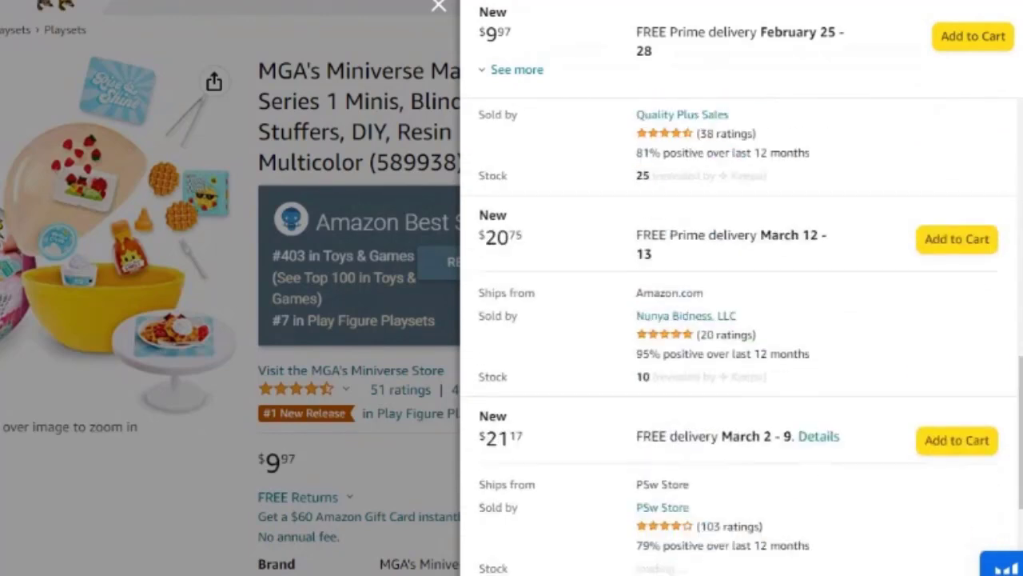
{"action": "left_click", "coordinate": [10, 548]}
{"action": "scroll", "coordinate": [438, 454], "scroll_direction": "down", "scroll_amount": 1}
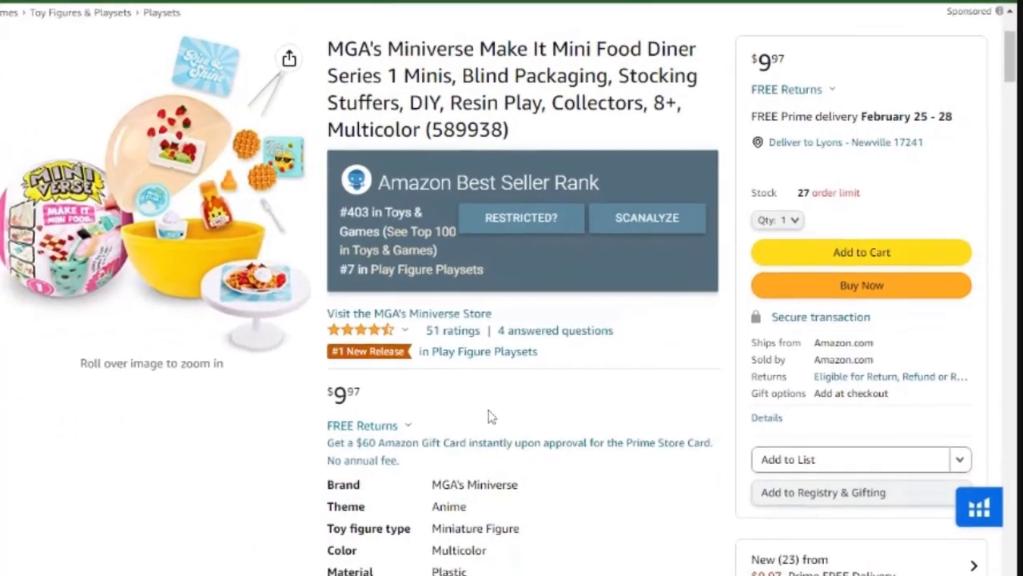
- Examine the Miniverse listing's Keepa price history and compare it with the other sellers' offers on the product page
{"action": "scroll", "coordinate": [452, 439], "scroll_direction": "down", "scroll_amount": 5}
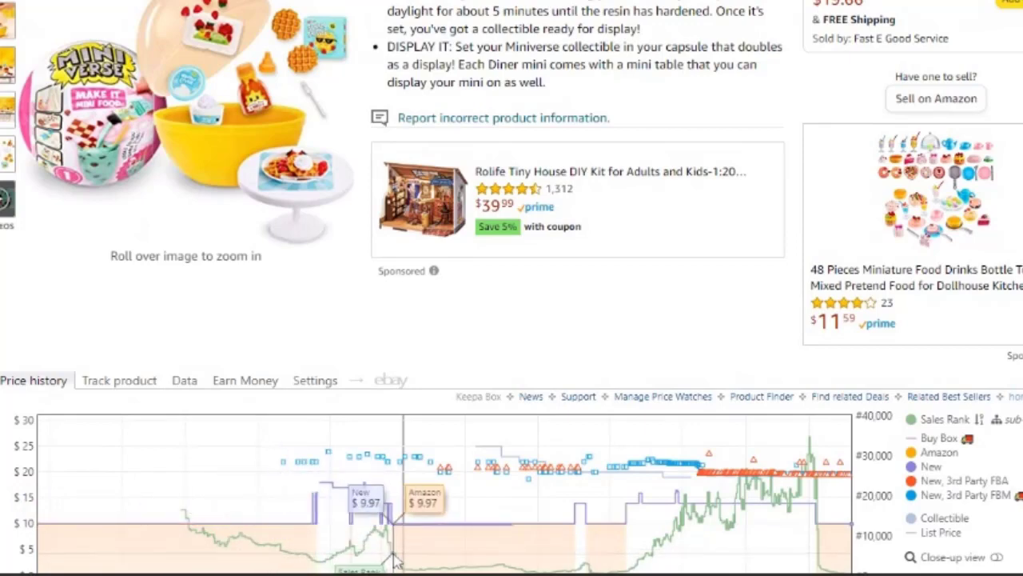
{"action": "scroll", "coordinate": [890, 314], "scroll_direction": "up", "scroll_amount": 6}
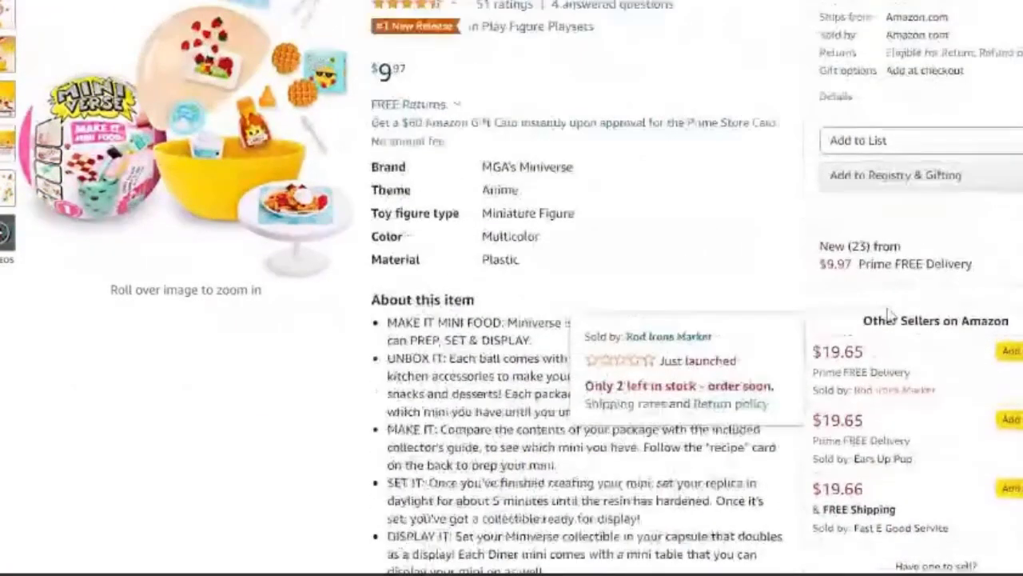
{"action": "scroll", "coordinate": [890, 315], "scroll_direction": "up", "scroll_amount": 6}
{"action": "scroll", "coordinate": [890, 320], "scroll_direction": "down", "scroll_amount": 10}
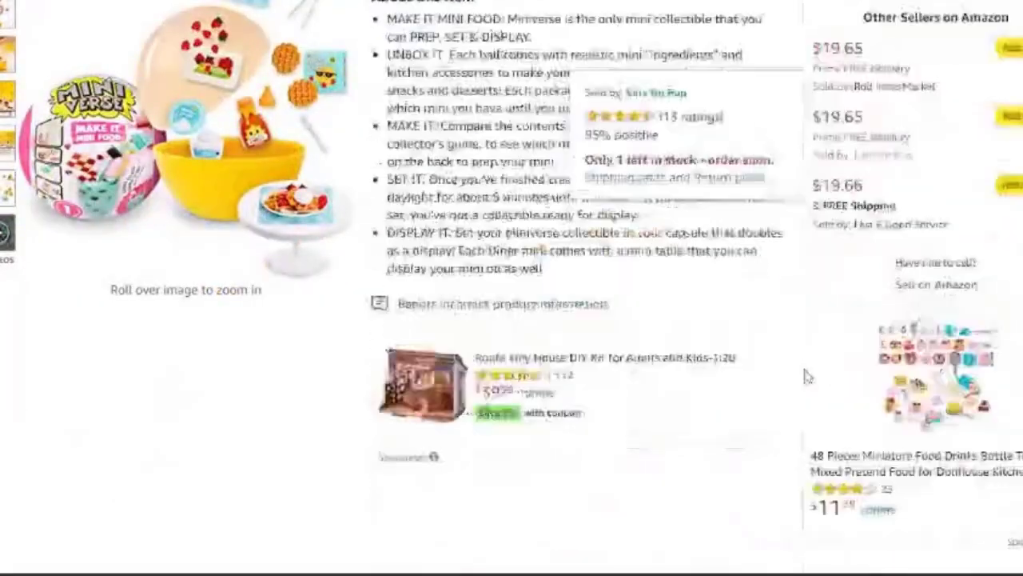
{"action": "scroll", "coordinate": [806, 377], "scroll_direction": "down", "scroll_amount": 3}
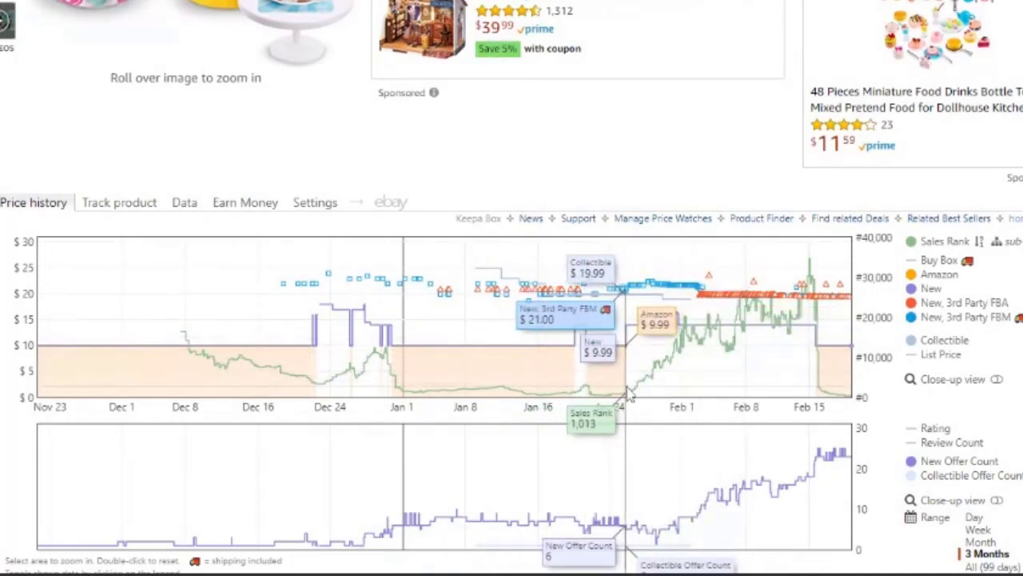
- Review the Miniverse listing's product information, including its best sellers rank, release date and customer rating breakdown
{"action": "scroll", "coordinate": [672, 396], "scroll_direction": "down", "scroll_amount": 15}
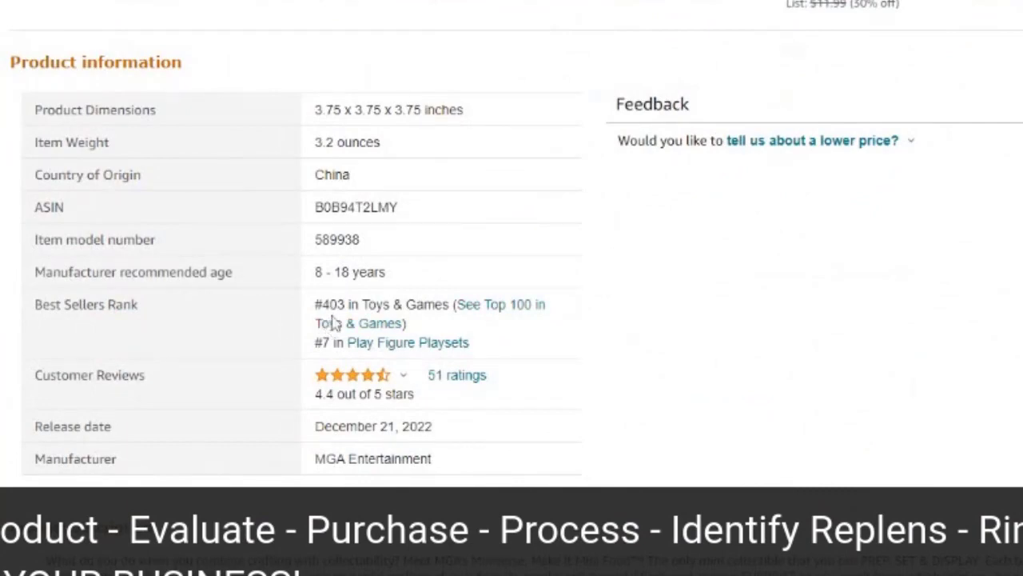
{"action": "scroll", "coordinate": [459, 327], "scroll_direction": "up", "scroll_amount": 15}
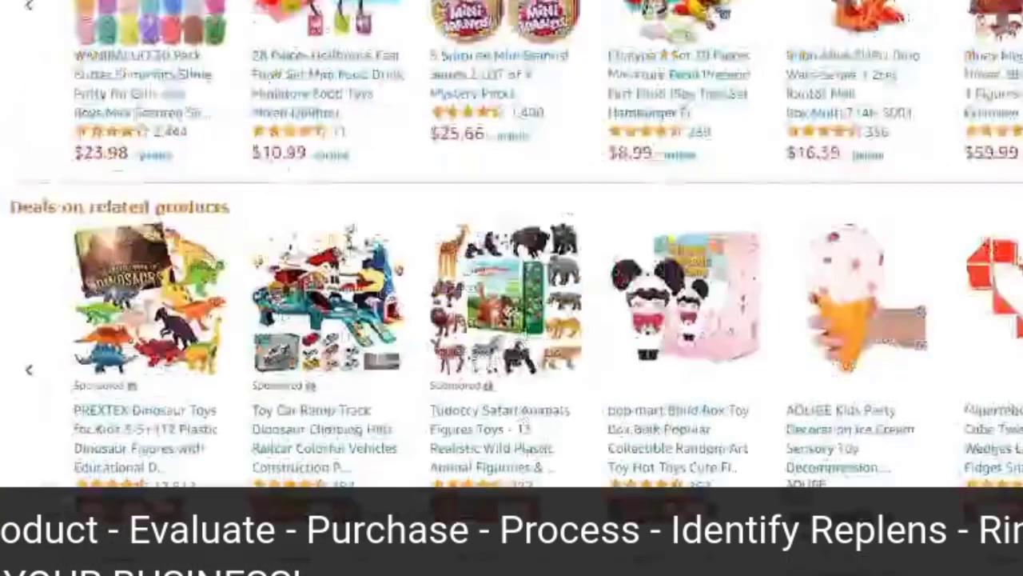
{"action": "scroll", "coordinate": [573, 330], "scroll_direction": "down", "scroll_amount": 15}
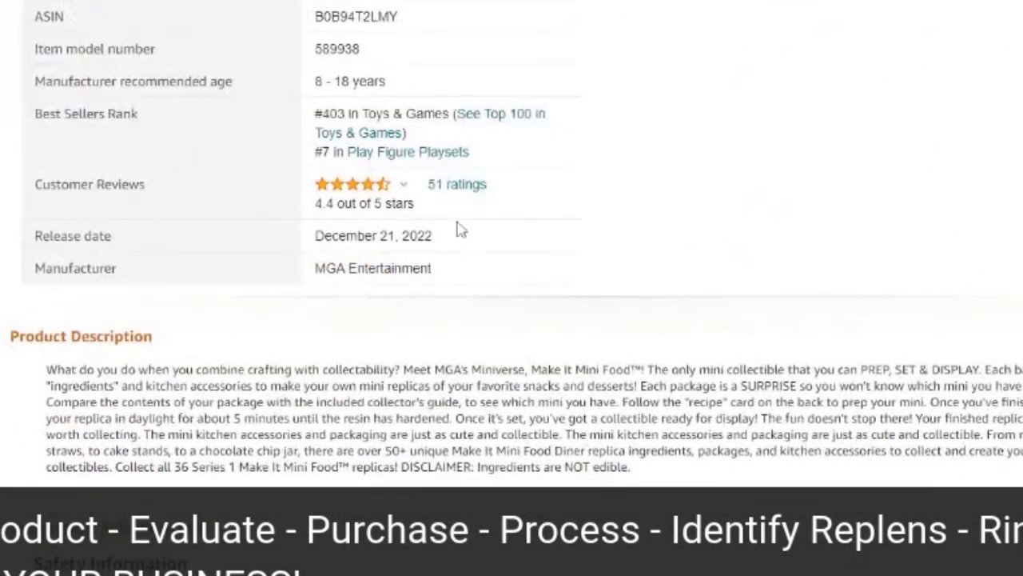
{"action": "mouse_move", "coordinate": [356, 185]}
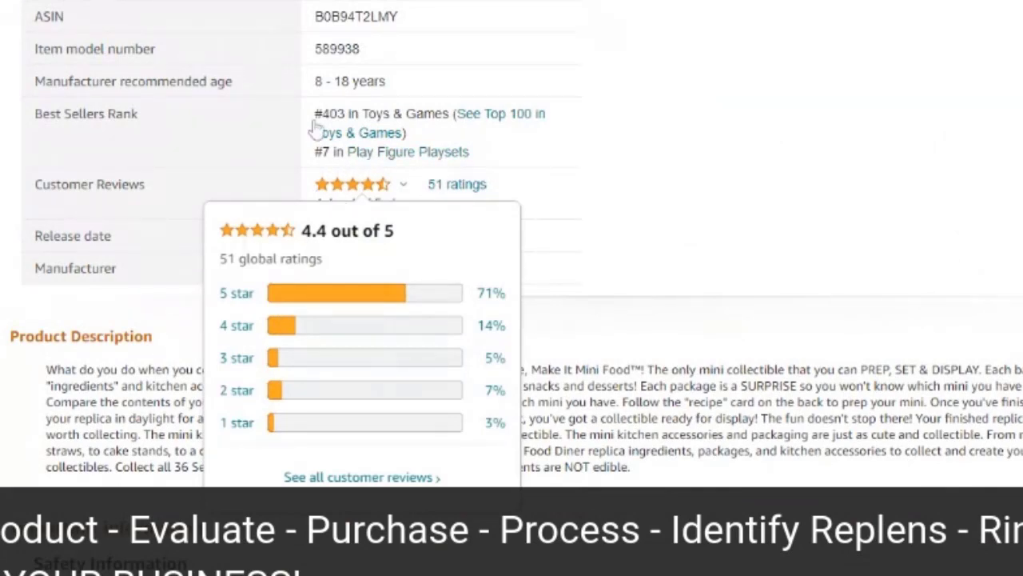
{"action": "scroll", "coordinate": [647, 102], "scroll_direction": "up", "scroll_amount": 6}
{"action": "scroll", "coordinate": [647, 120], "scroll_direction": "up", "scroll_amount": 5}
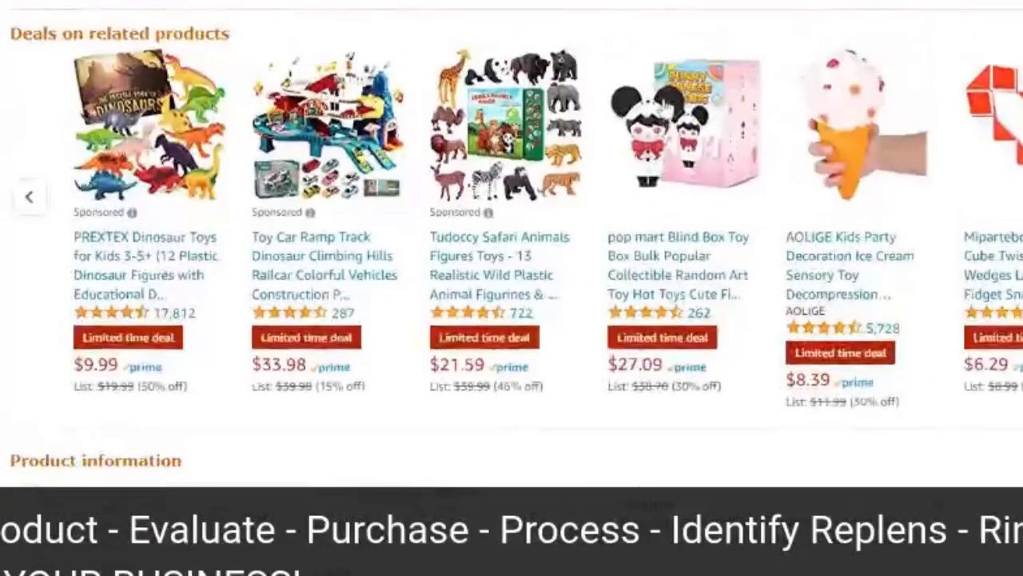
- Study the Keepa price, sales rank and offer count history over 3 months against the other sellers' current prices
{"action": "scroll", "coordinate": [610, 191], "scroll_direction": "up", "scroll_amount": 6}
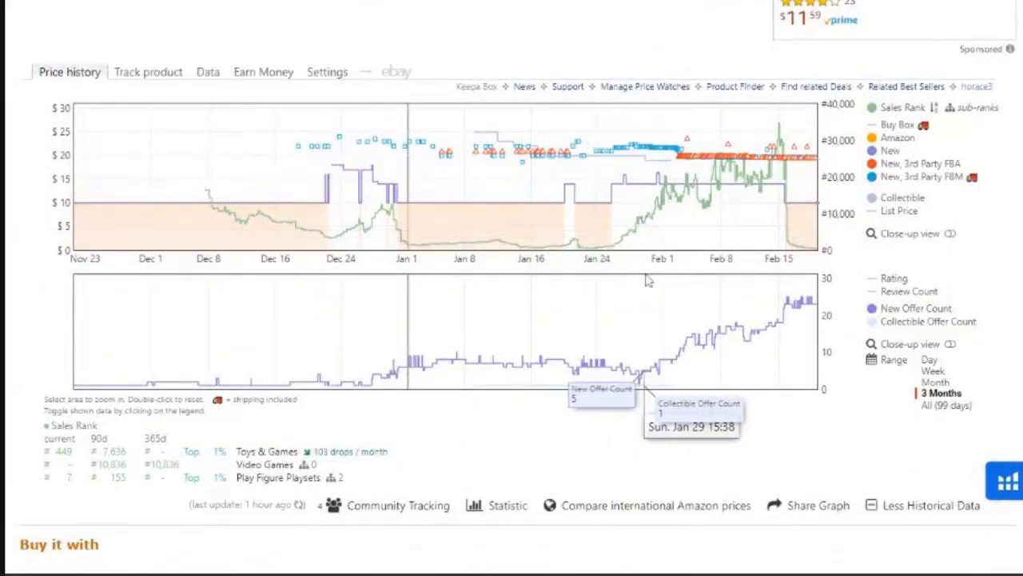
{"action": "mouse_move", "coordinate": [494, 512]}
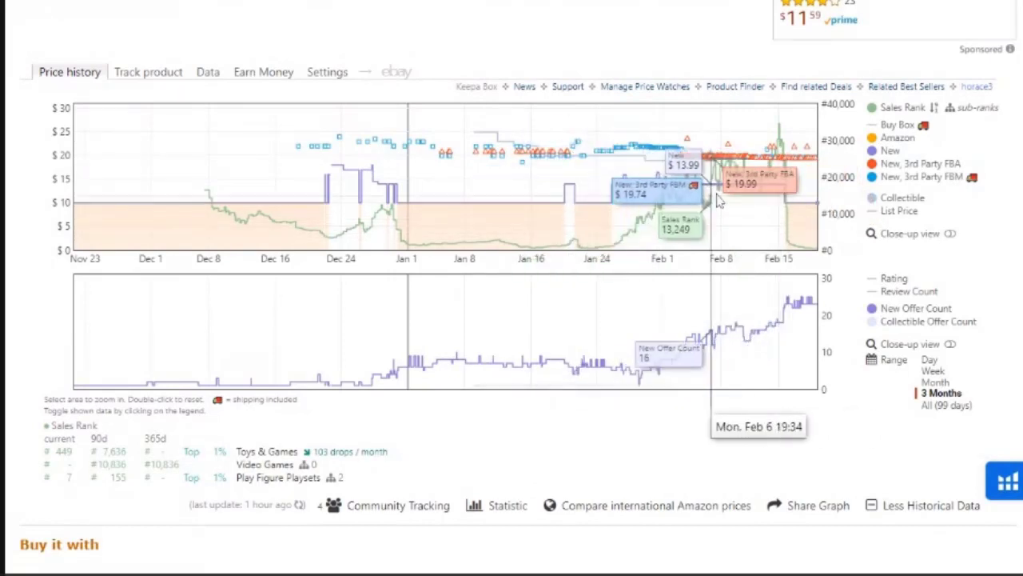
{"action": "scroll", "coordinate": [732, 199], "scroll_direction": "up", "scroll_amount": 6}
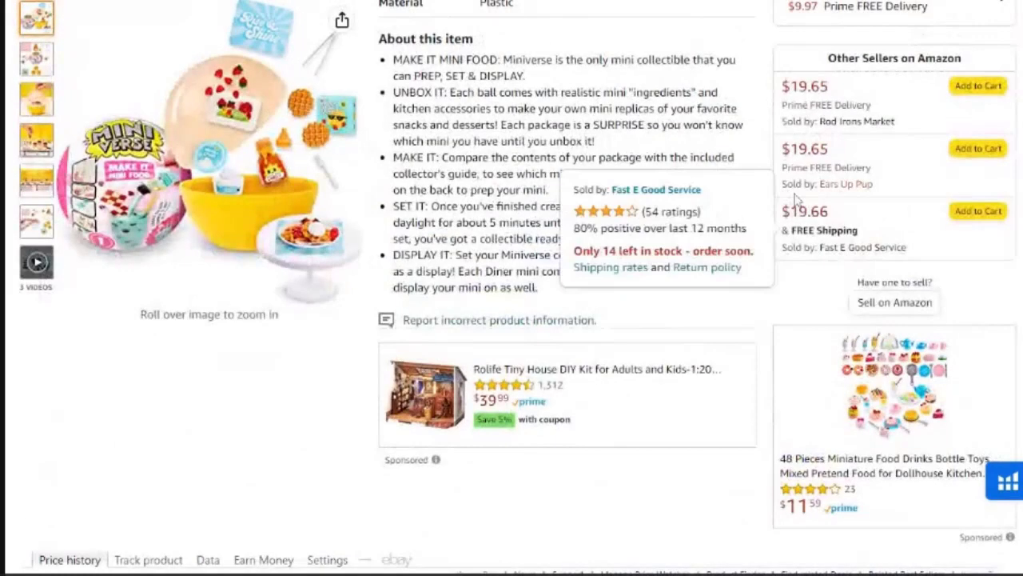
{"action": "scroll", "coordinate": [801, 186], "scroll_direction": "up", "scroll_amount": 1}
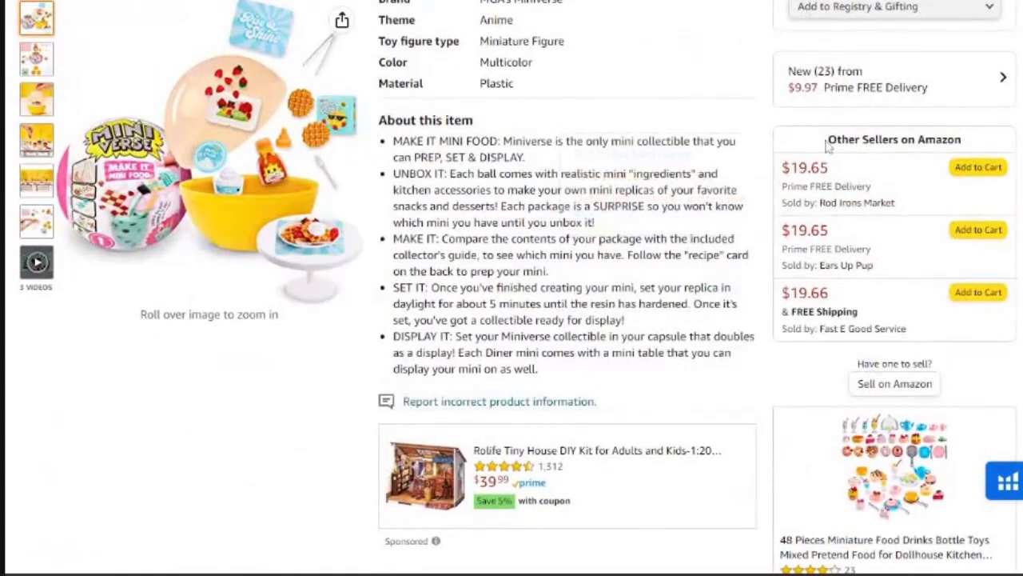
{"action": "scroll", "coordinate": [808, 184], "scroll_direction": "down", "scroll_amount": 5}
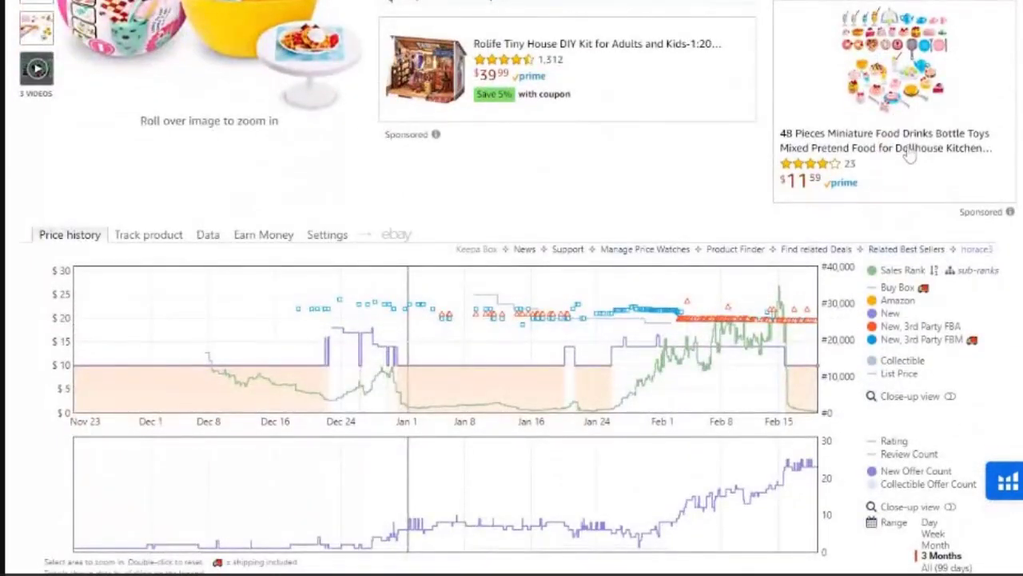
{"action": "scroll", "coordinate": [897, 158], "scroll_direction": "up", "scroll_amount": 7}
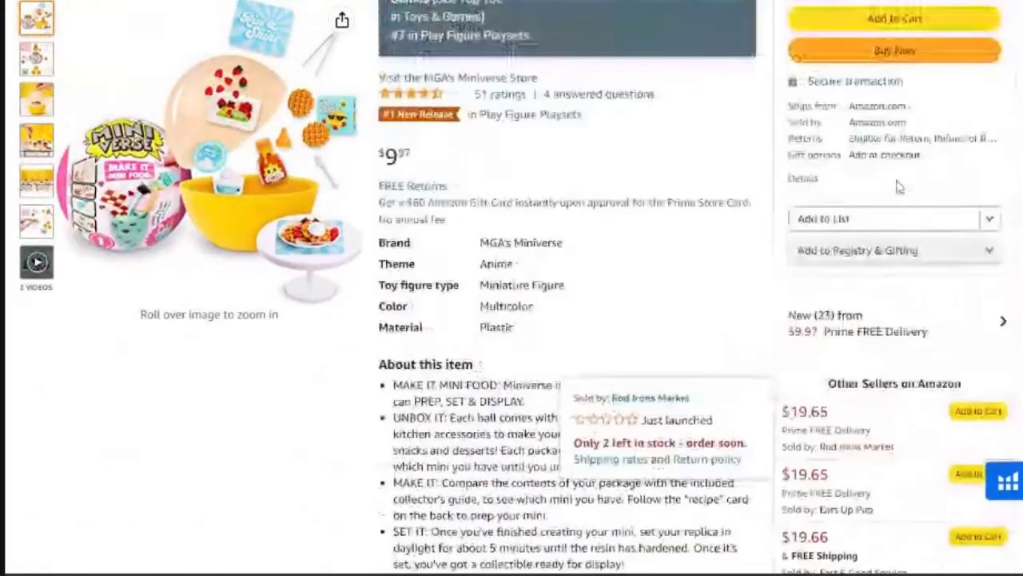
- Open the Miniverse listing's new offers again and review the competing sellers' prices and stock
{"action": "left_click", "coordinate": [880, 328]}
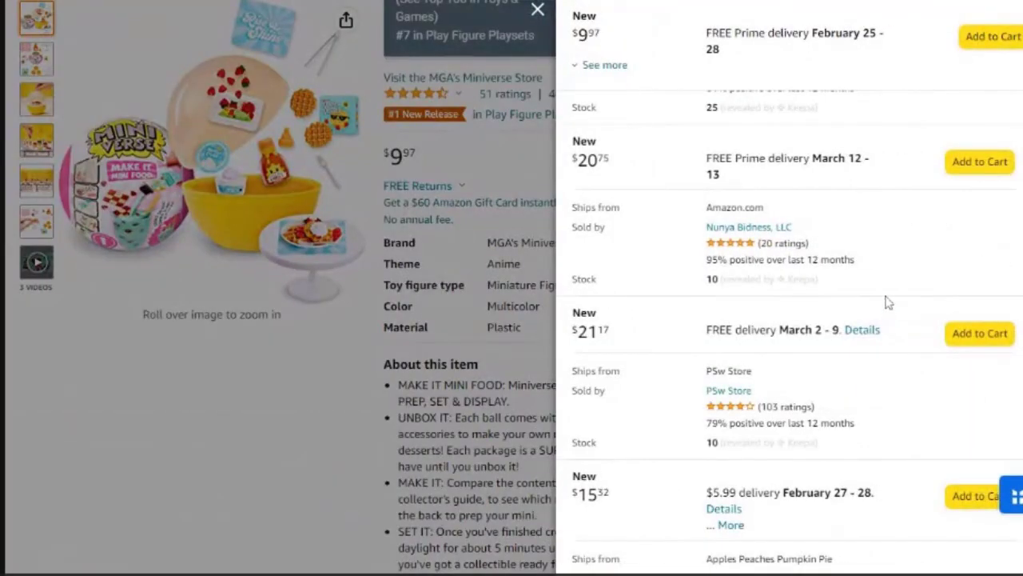
{"action": "scroll", "coordinate": [898, 295], "scroll_direction": "down", "scroll_amount": 2}
{"action": "scroll", "coordinate": [899, 288], "scroll_direction": "up", "scroll_amount": 4}
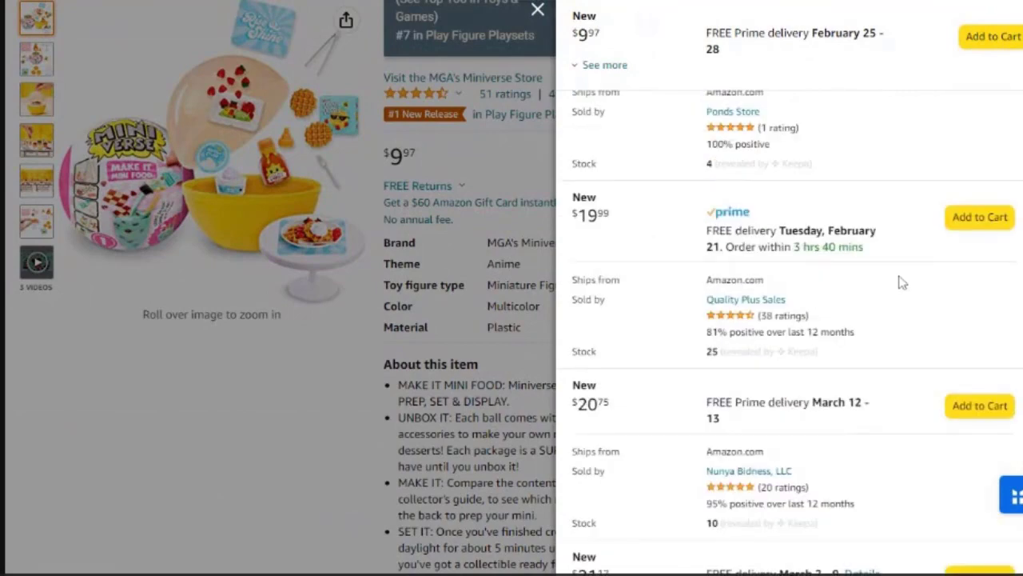
{"action": "scroll", "coordinate": [917, 280], "scroll_direction": "up", "scroll_amount": 5}
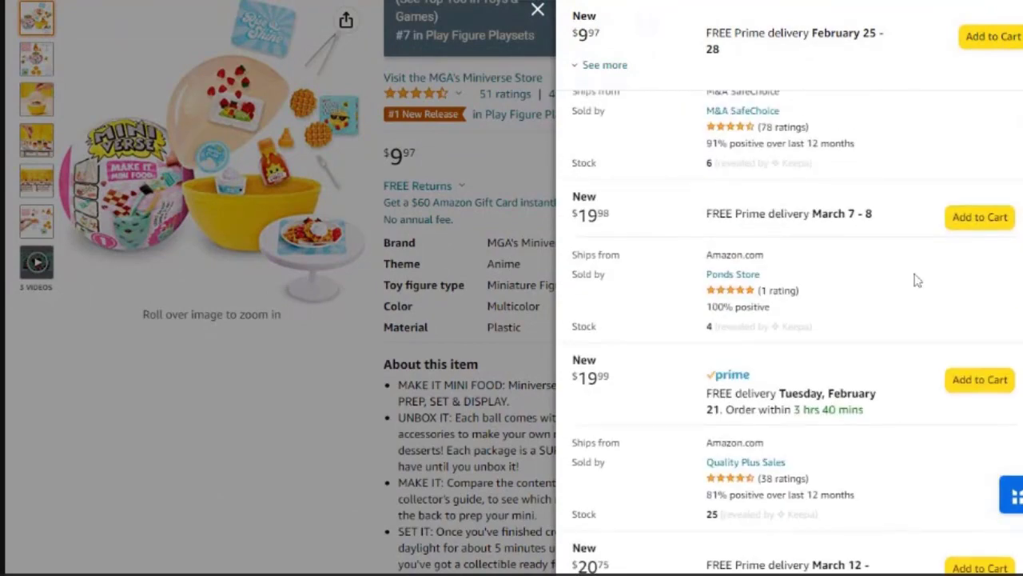
{"action": "scroll", "coordinate": [931, 278], "scroll_direction": "up", "scroll_amount": 5}
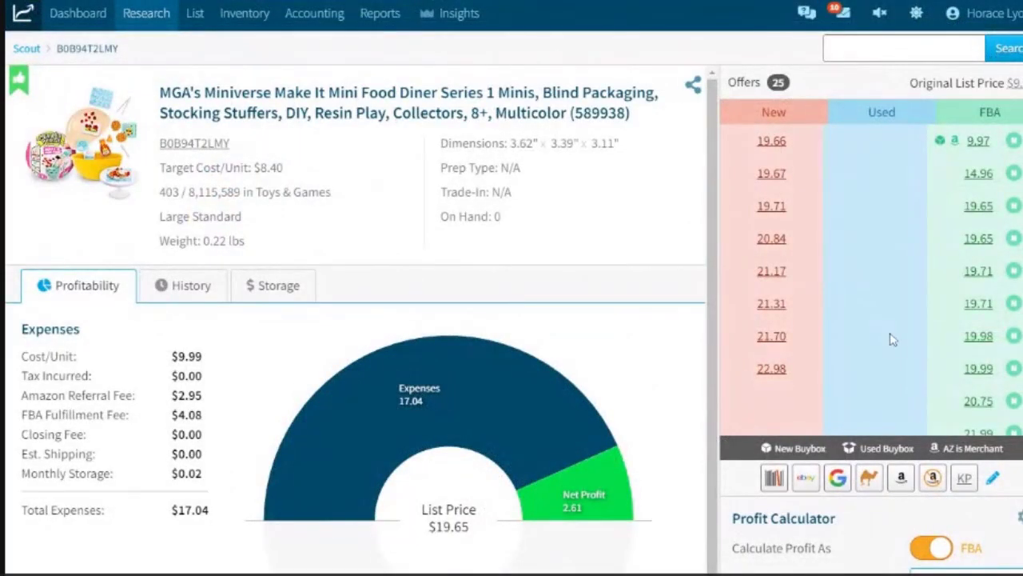
- In InventoryLab, review the Miniverse offers, check its profitability as MFN, and switch the calculation back to FBA
{"action": "scroll", "coordinate": [924, 383], "scroll_direction": "down", "scroll_amount": 2}
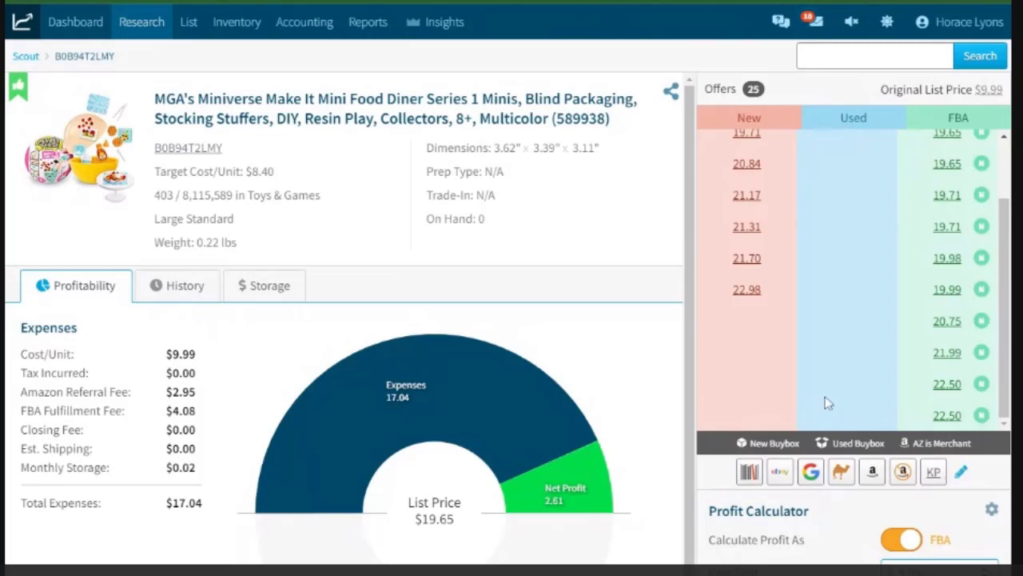
{"action": "left_click", "coordinate": [895, 542]}
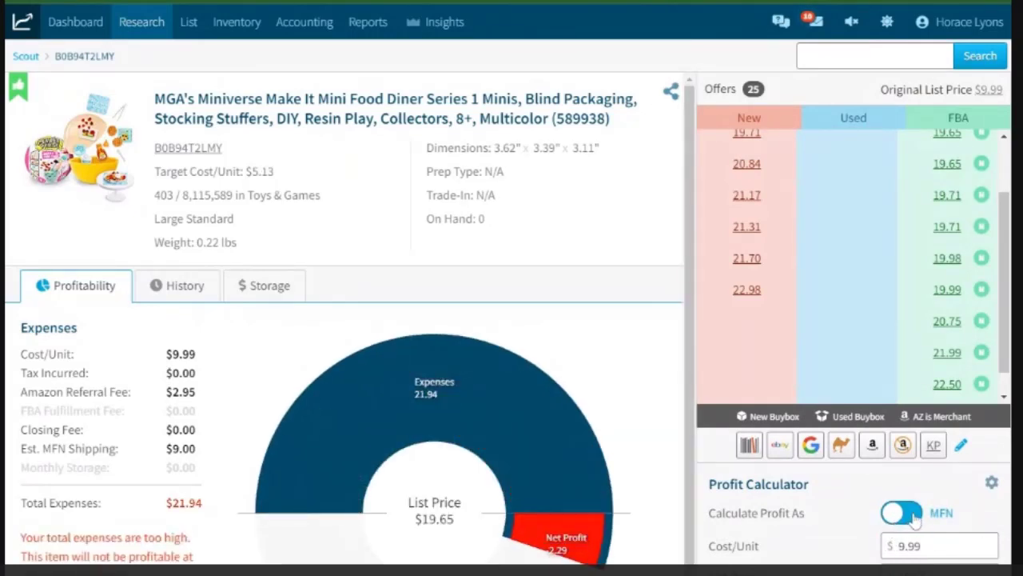
{"action": "left_click", "coordinate": [913, 515]}
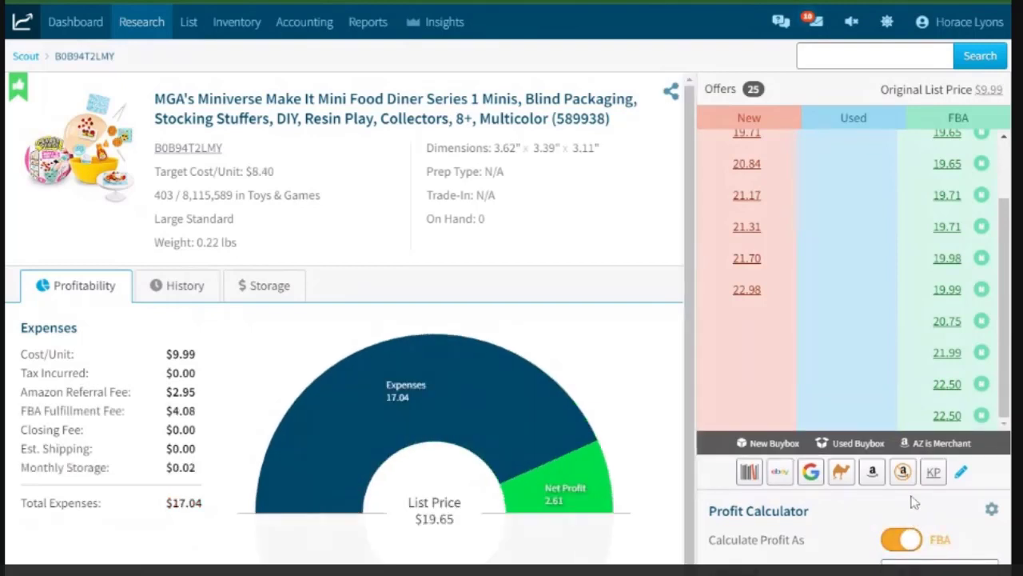
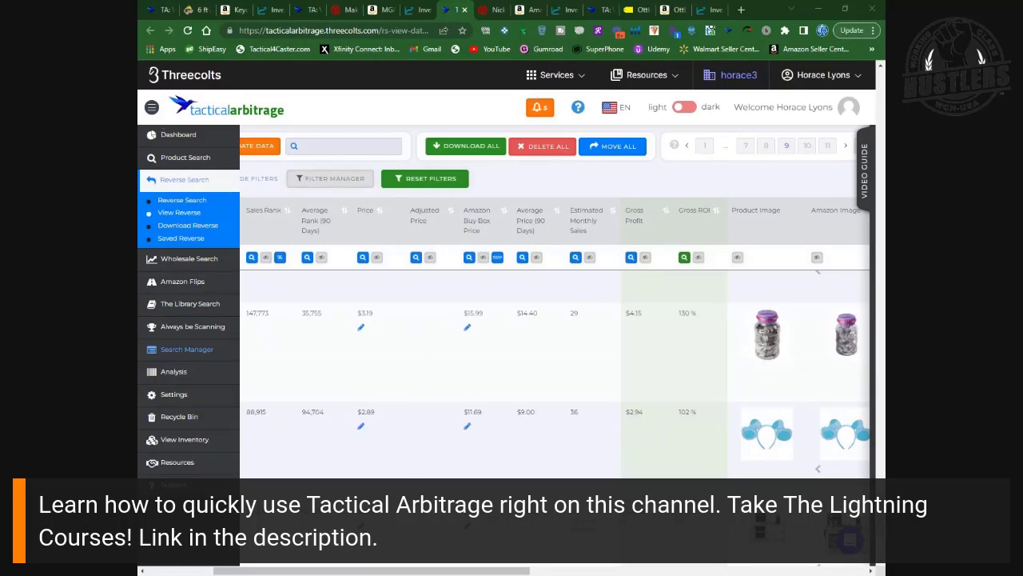
- Examine the target.com Blue's Clues headband row in the Tactical Arbitrage results, from its source and prices to its product images
{"action": "left_click_drag", "start_coordinate": [388, 564], "coordinate": [337, 455]}
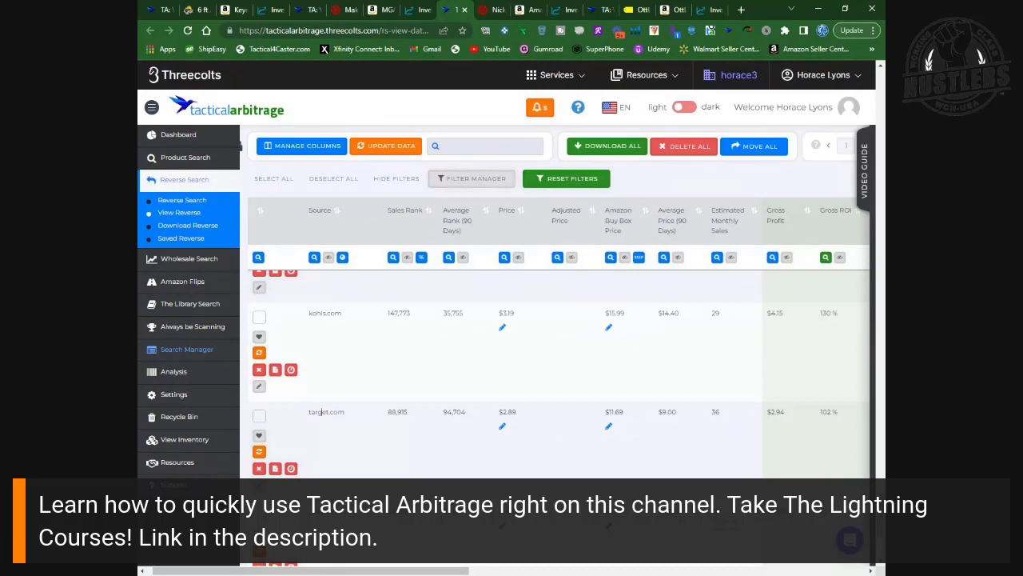
{"action": "mouse_move", "coordinate": [301, 573]}
{"action": "left_mouse_down"}
{"action": "mouse_move", "coordinate": [374, 573]}
{"action": "mouse_move", "coordinate": [314, 572]}
{"action": "left_mouse_up"}
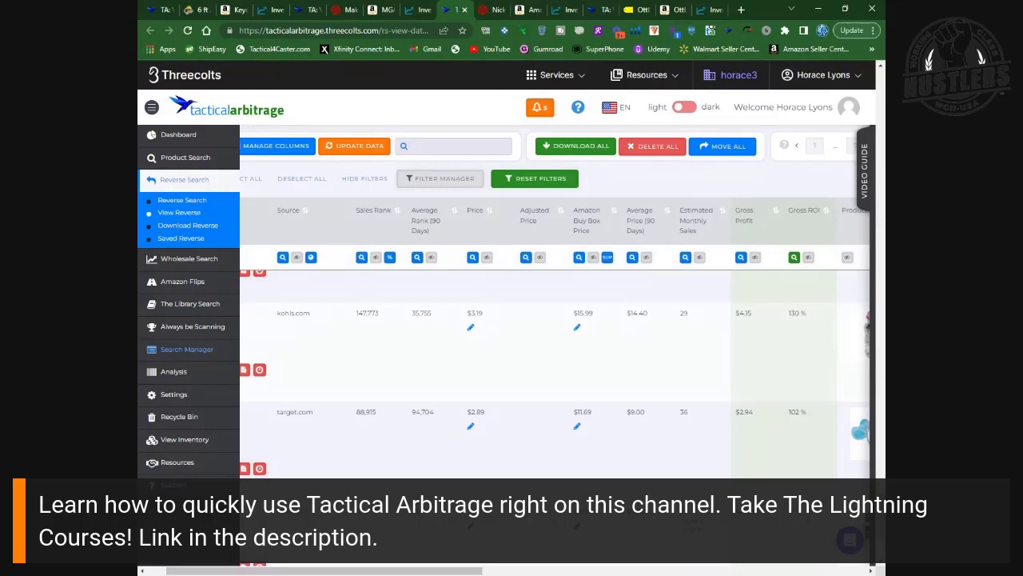
{"action": "left_click_drag", "start_coordinate": [290, 571], "coordinate": [444, 573]}
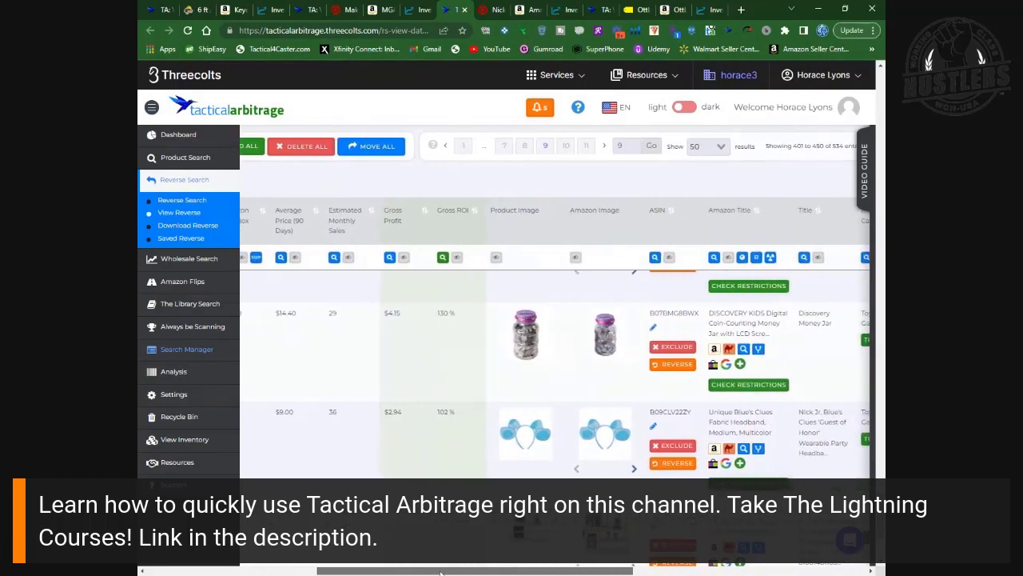
{"action": "mouse_move", "coordinate": [524, 440]}
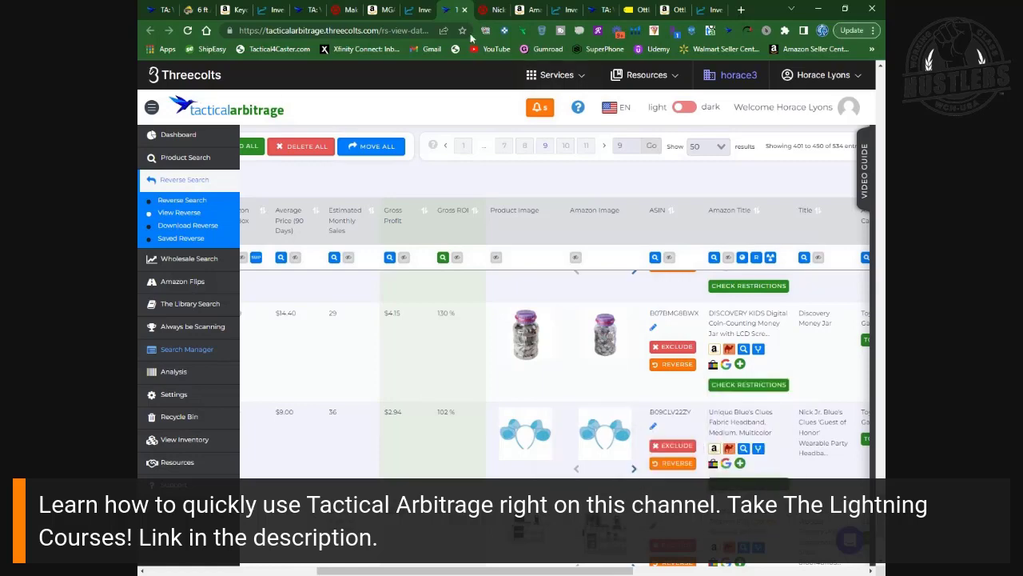
- Compare the Blue's Clues headband's Target product page with its Amazon listing, checking the product match and prices
{"action": "left_click", "coordinate": [483, 13]}
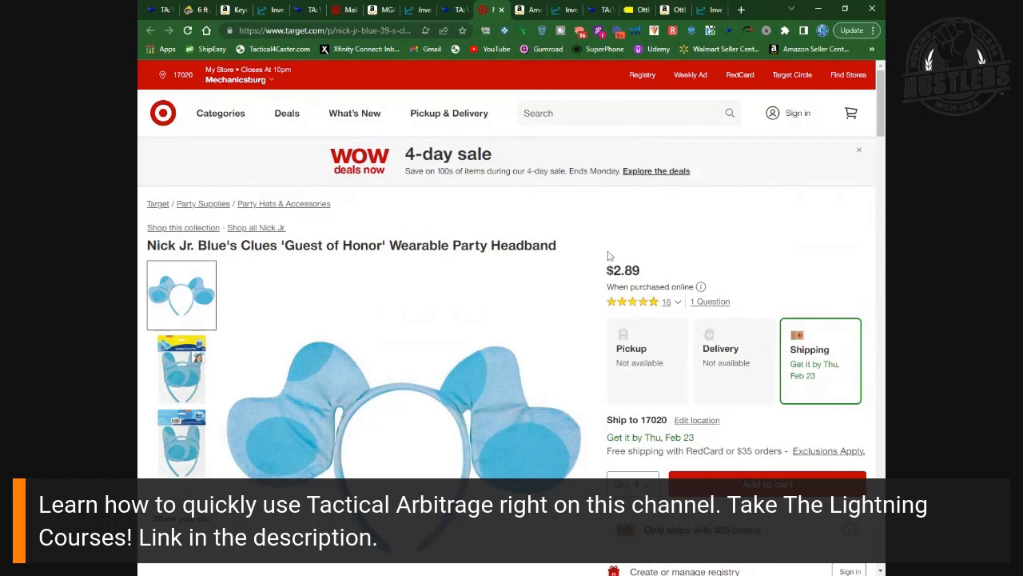
{"action": "scroll", "coordinate": [607, 256], "scroll_direction": "down", "scroll_amount": 1}
{"action": "scroll", "coordinate": [612, 249], "scroll_direction": "up", "scroll_amount": 1}
{"action": "left_click", "coordinate": [528, 9]}
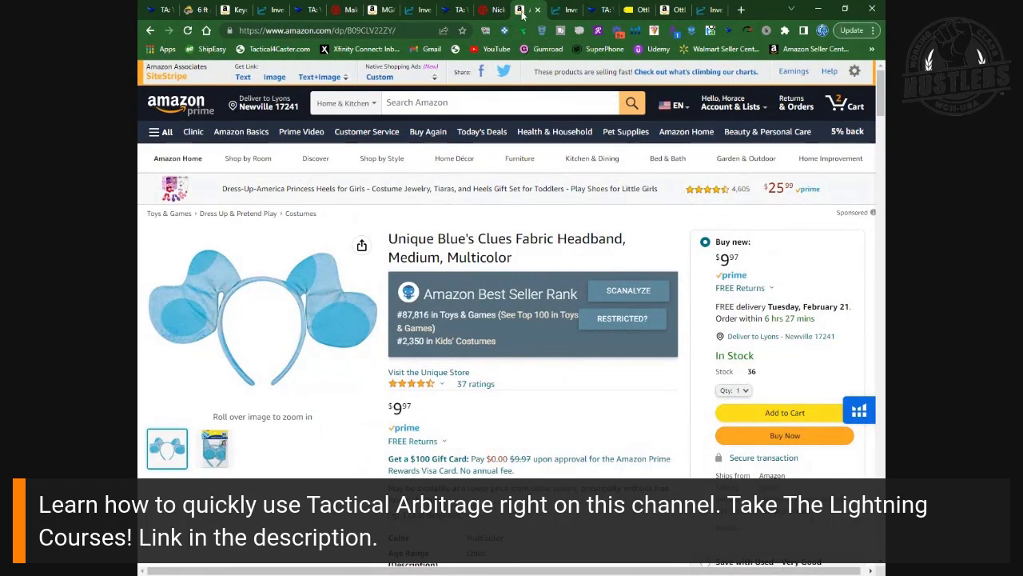
{"action": "left_click", "coordinate": [491, 10]}
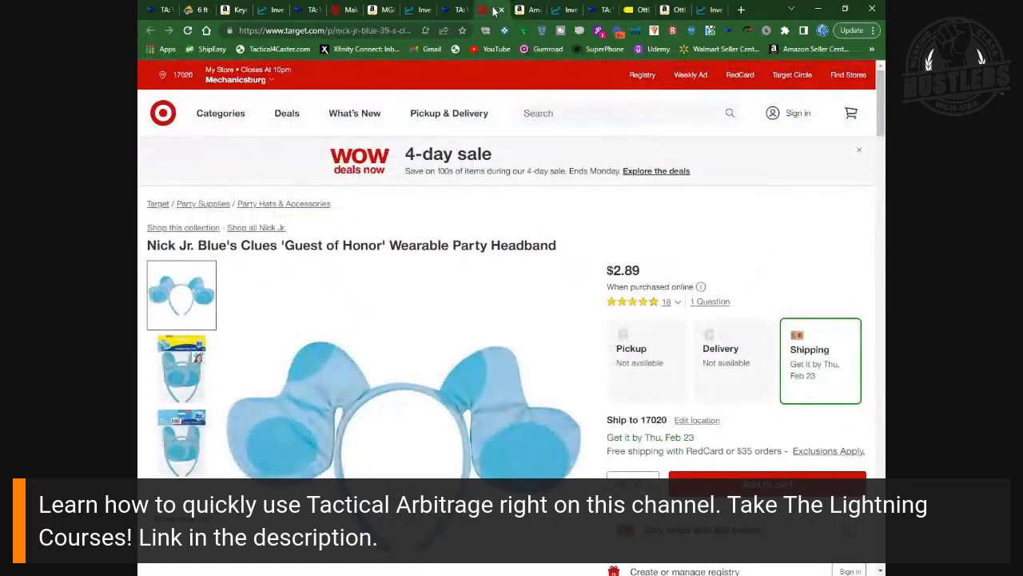
{"action": "left_click", "coordinate": [519, 10]}
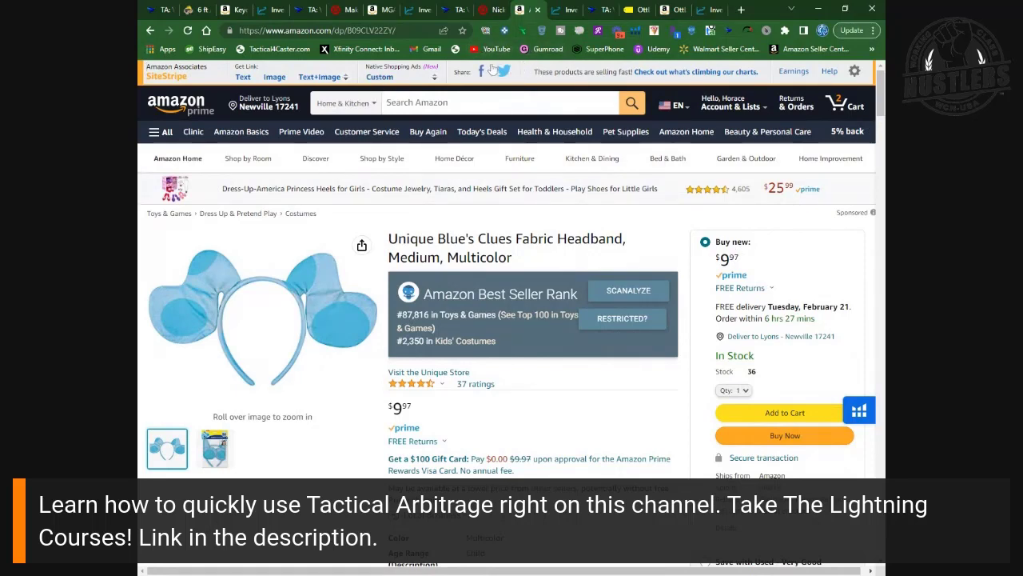
{"action": "left_click", "coordinate": [489, 10]}
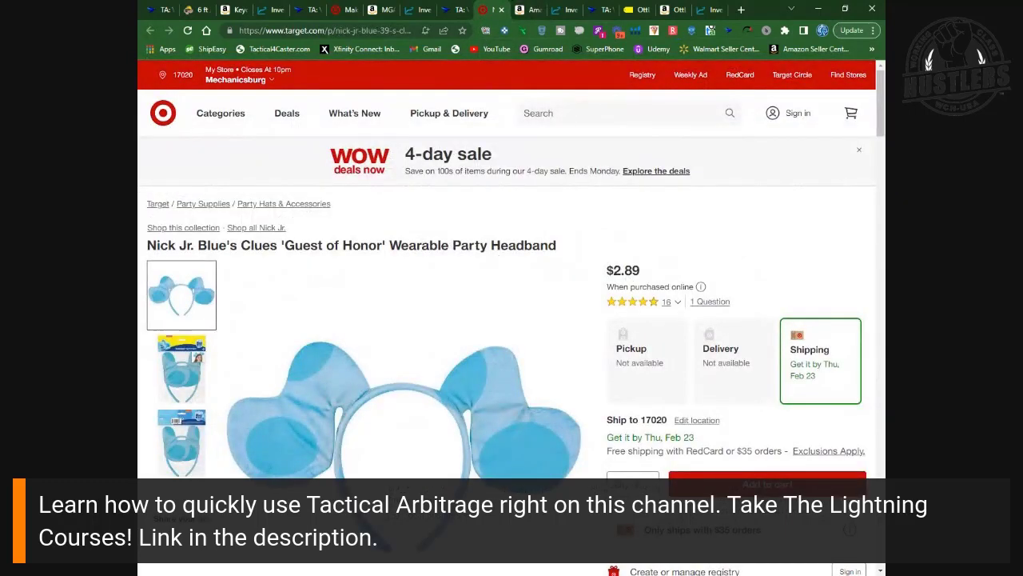
{"action": "left_click", "coordinate": [524, 10]}
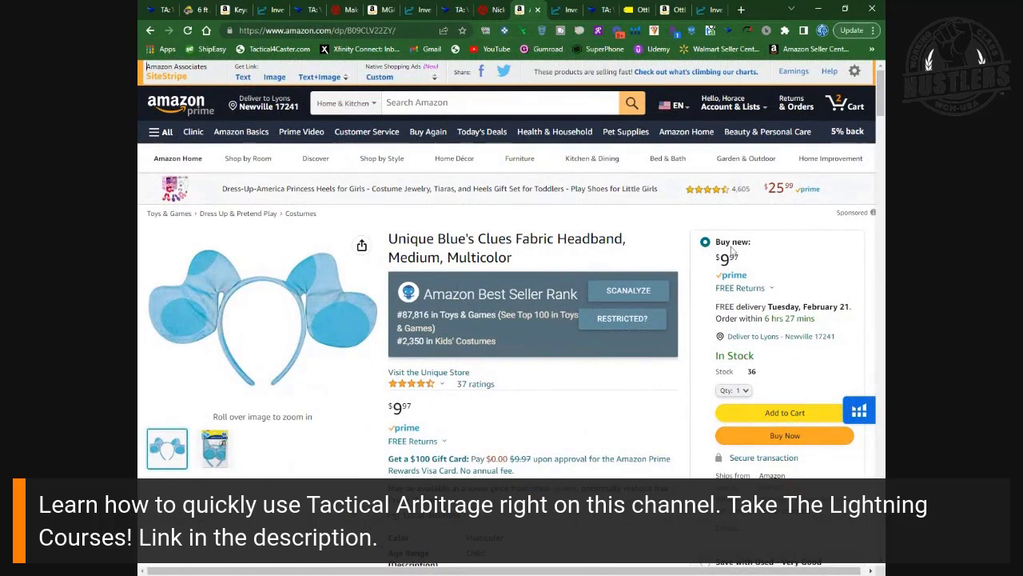
- Return to the Tactical Arbitrage results and locate the Blue's Clues headband row
{"action": "left_click", "coordinate": [452, 9]}
{"action": "scroll", "coordinate": [554, 372], "scroll_direction": "down", "scroll_amount": 3}
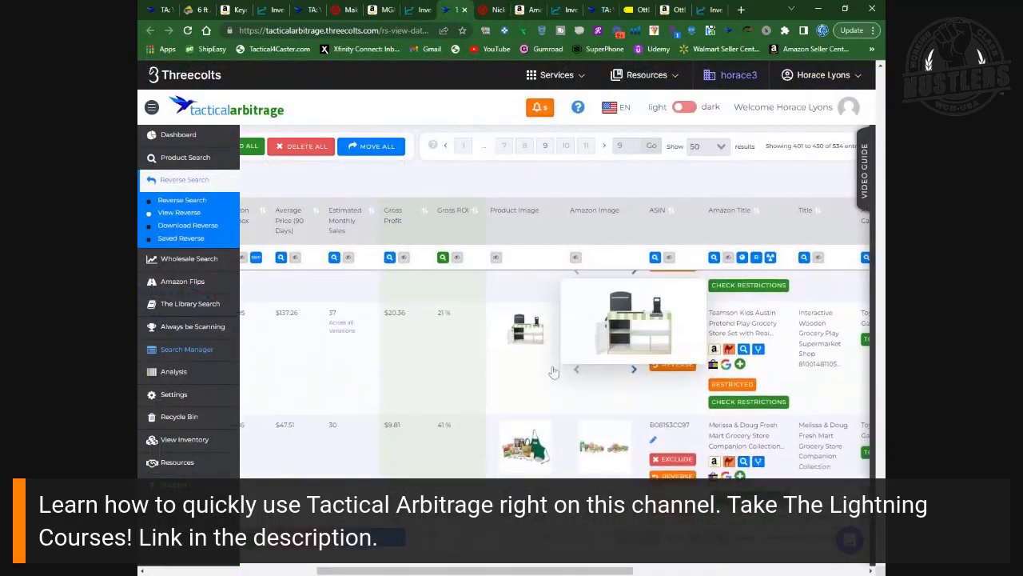
{"action": "scroll", "coordinate": [554, 372], "scroll_direction": "down", "scroll_amount": 10}
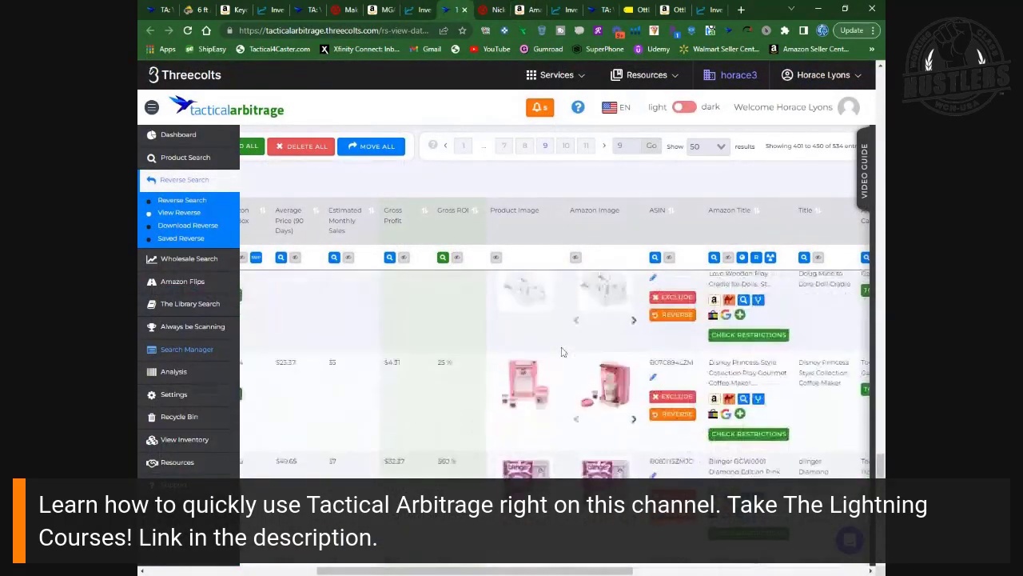
{"action": "scroll", "coordinate": [561, 352], "scroll_direction": "down", "scroll_amount": 10}
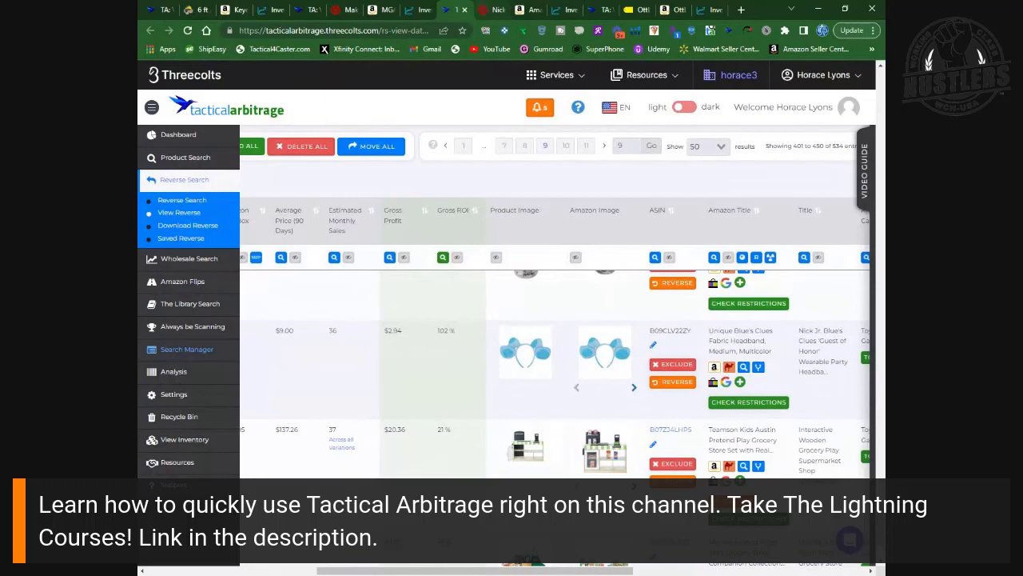
- Compare the Blue's Clues headband's Target product page with its Amazon listing again, checking price, rank and seller details
{"action": "left_click", "coordinate": [485, 10]}
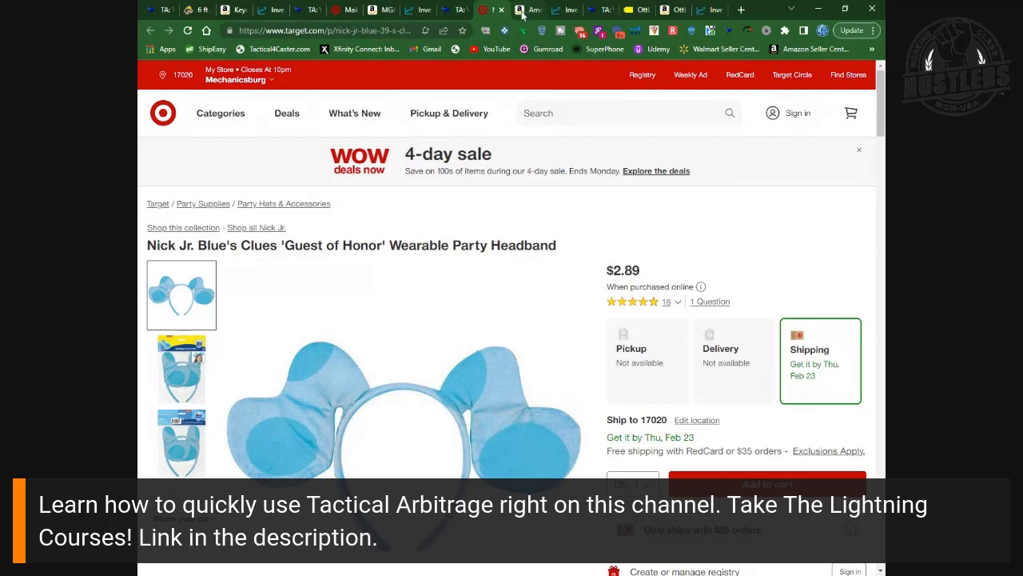
{"action": "left_click", "coordinate": [522, 11]}
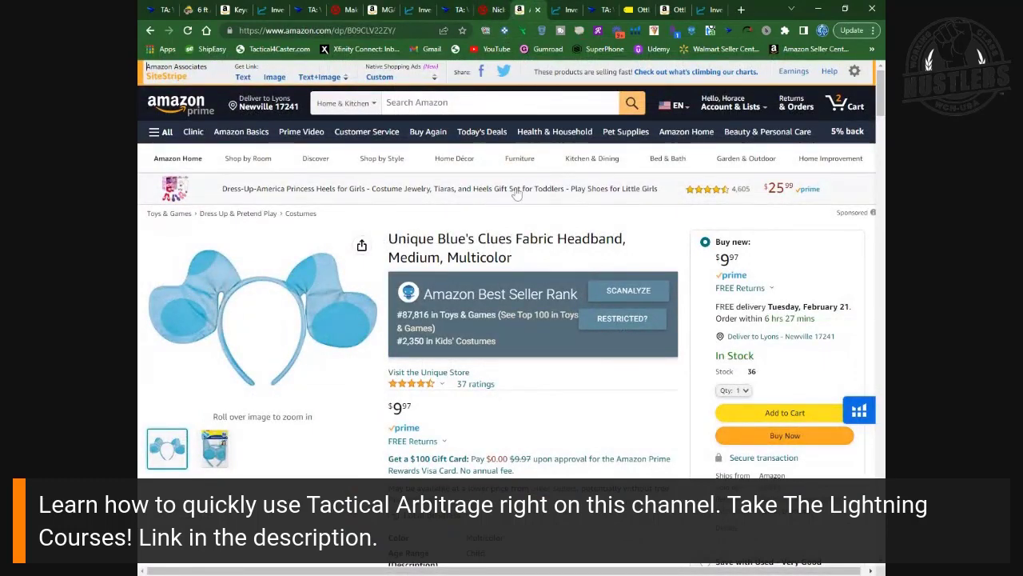
{"action": "scroll", "coordinate": [521, 210], "scroll_direction": "down", "scroll_amount": 2}
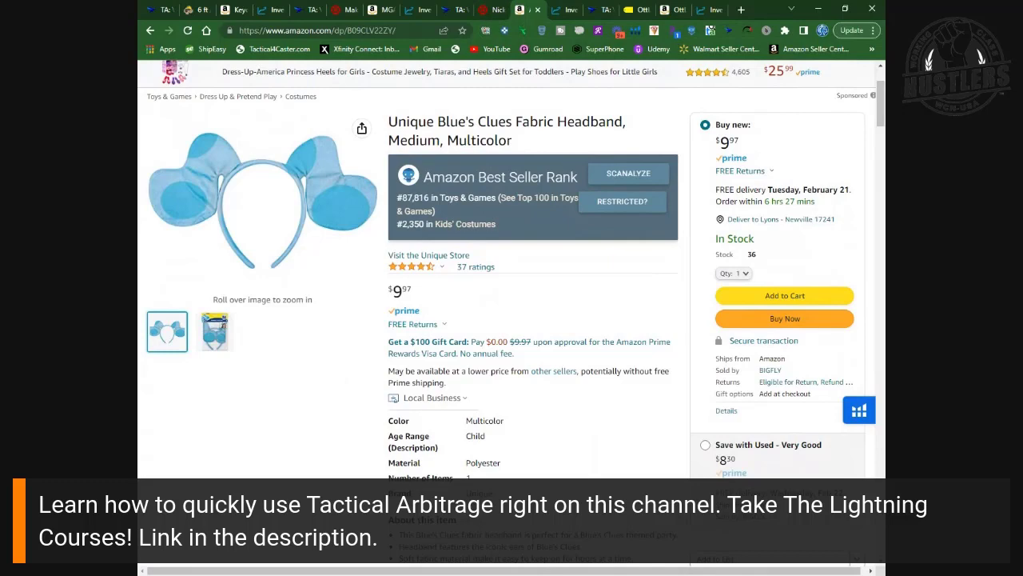
- Review the headband row's sales rank, prices, estimated monthly sales and gross ROI in the Tactical Arbitrage results
{"action": "left_click", "coordinate": [489, 11]}
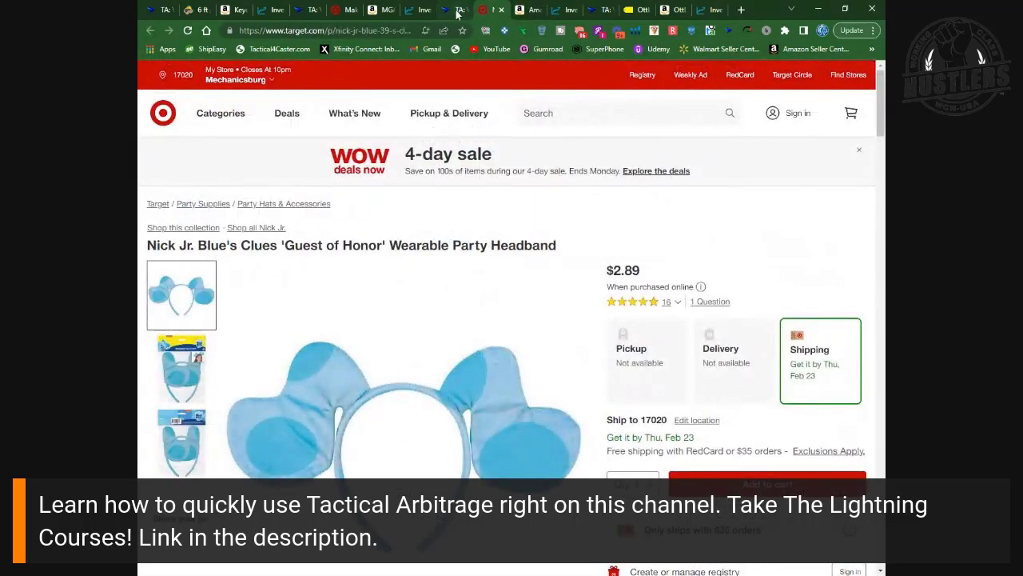
{"action": "left_click", "coordinate": [458, 11]}
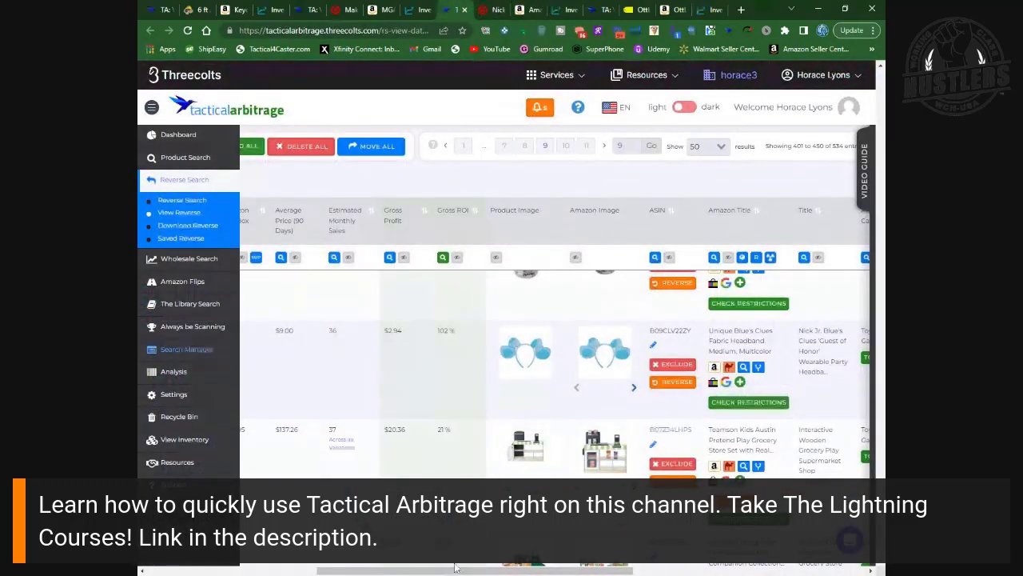
{"action": "left_click_drag", "start_coordinate": [449, 572], "coordinate": [343, 572]}
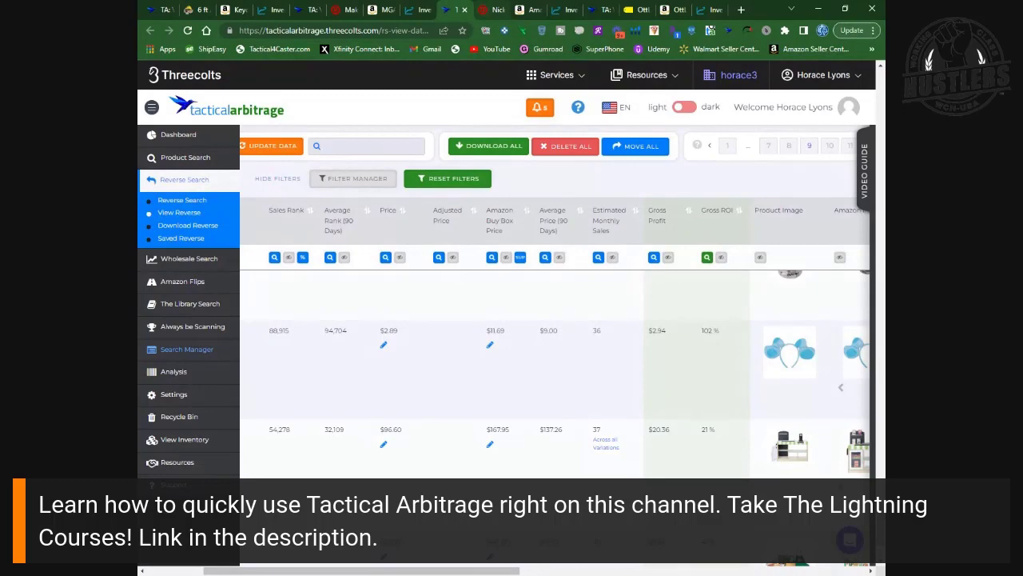
- Recheck the headband's Target page and examine its Amazon listing's title, images, Best Seller Rank and buy box
{"action": "left_click", "coordinate": [491, 10]}
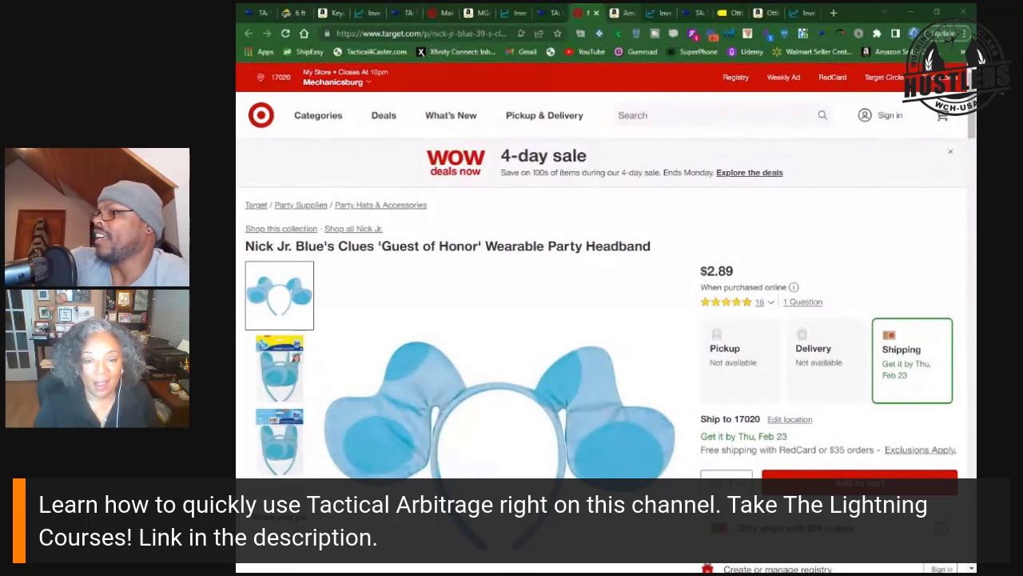
{"action": "left_click", "coordinate": [622, 14]}
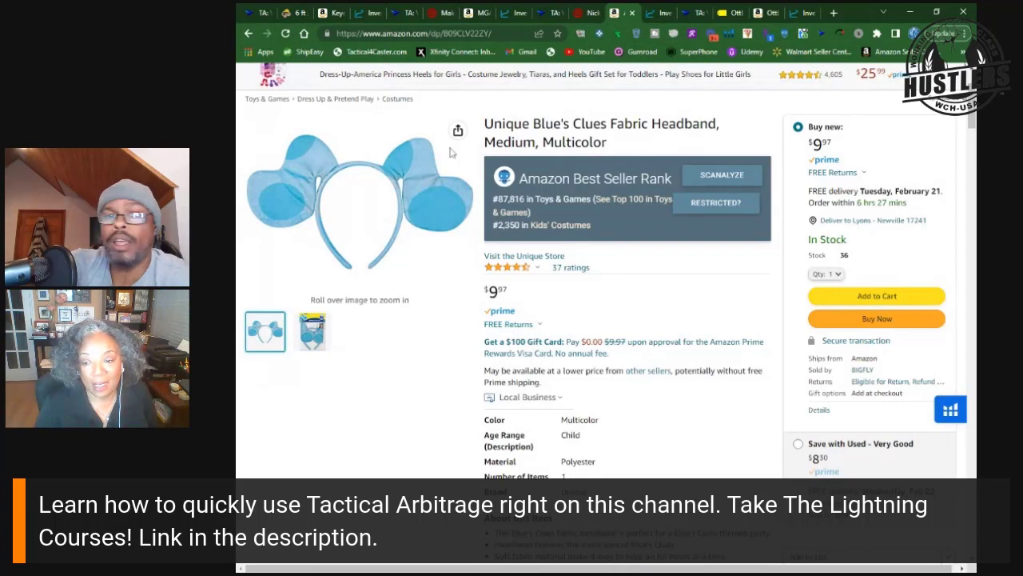
{"action": "mouse_move", "coordinate": [343, 203]}
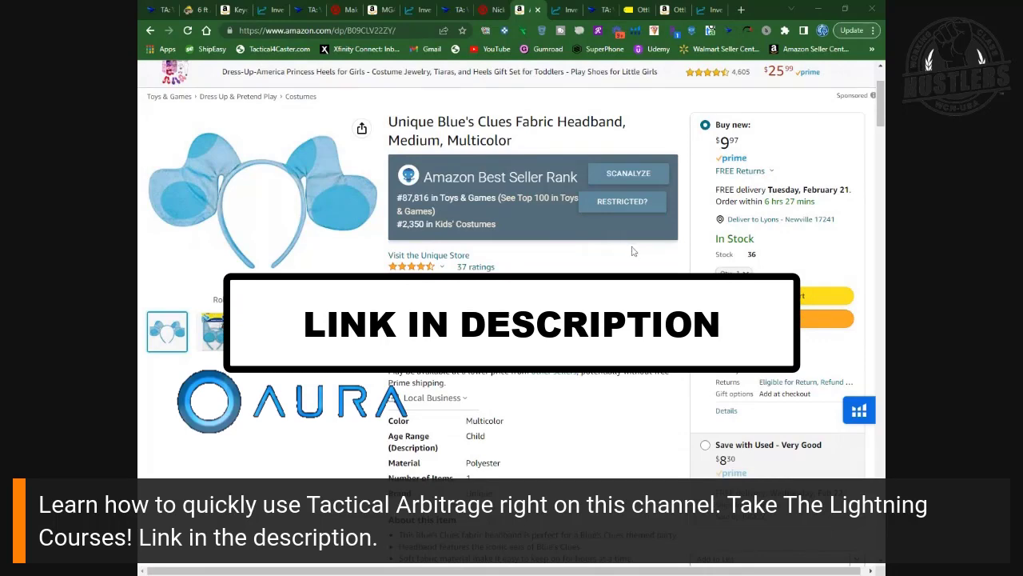
{"action": "scroll", "coordinate": [618, 258], "scroll_direction": "down", "scroll_amount": 1}
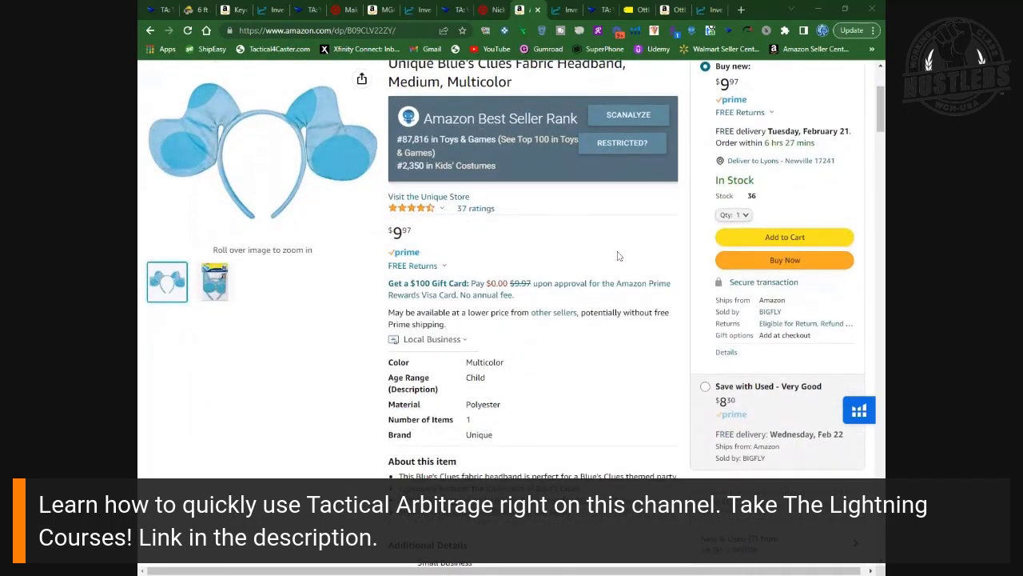
{"action": "scroll", "coordinate": [624, 256], "scroll_direction": "up", "scroll_amount": 3}
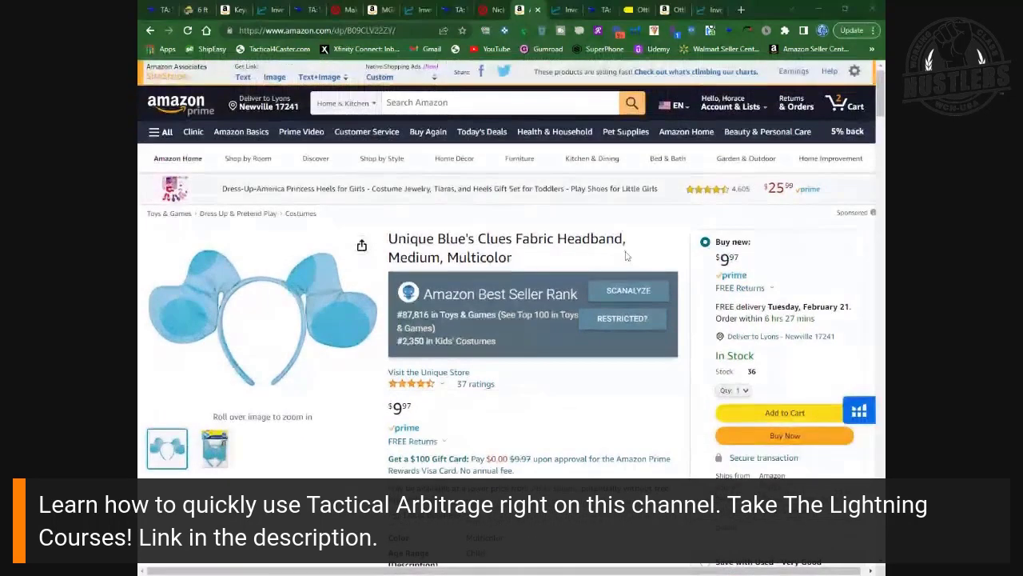
{"action": "scroll", "coordinate": [634, 259], "scroll_direction": "down", "scroll_amount": 1}
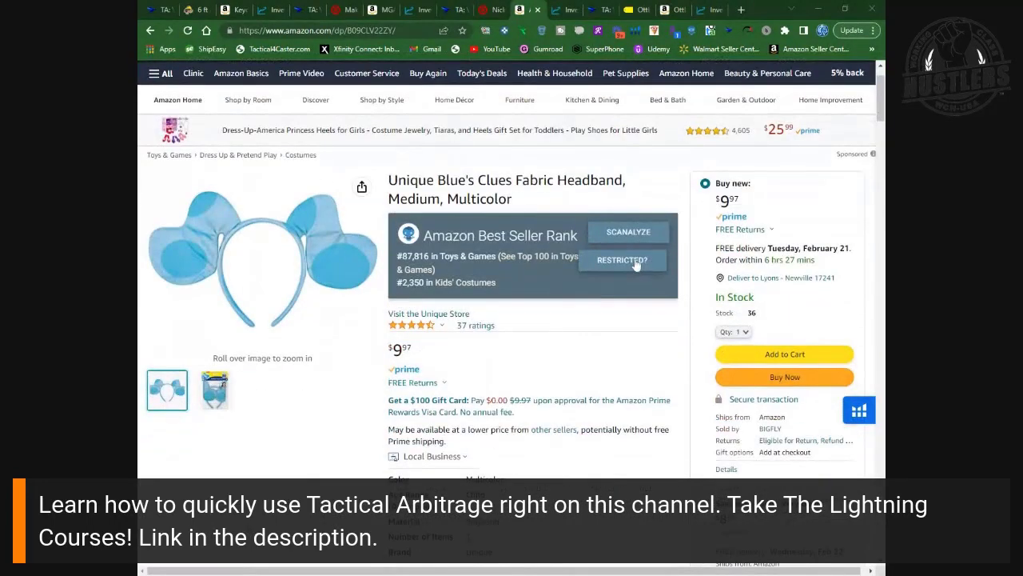
- Examine the headband's Keepa price history chart, comparing new prices and sales rank over the last three months
{"action": "mouse_move", "coordinate": [364, 249]}
{"action": "scroll", "coordinate": [462, 267], "scroll_direction": "down", "scroll_amount": 4}
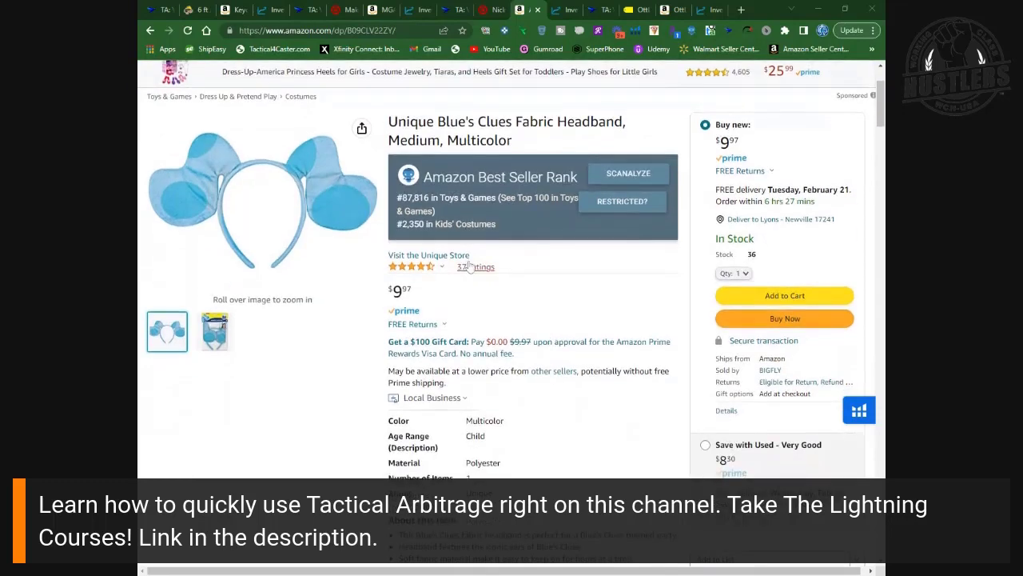
{"action": "scroll", "coordinate": [482, 261], "scroll_direction": "down", "scroll_amount": 7}
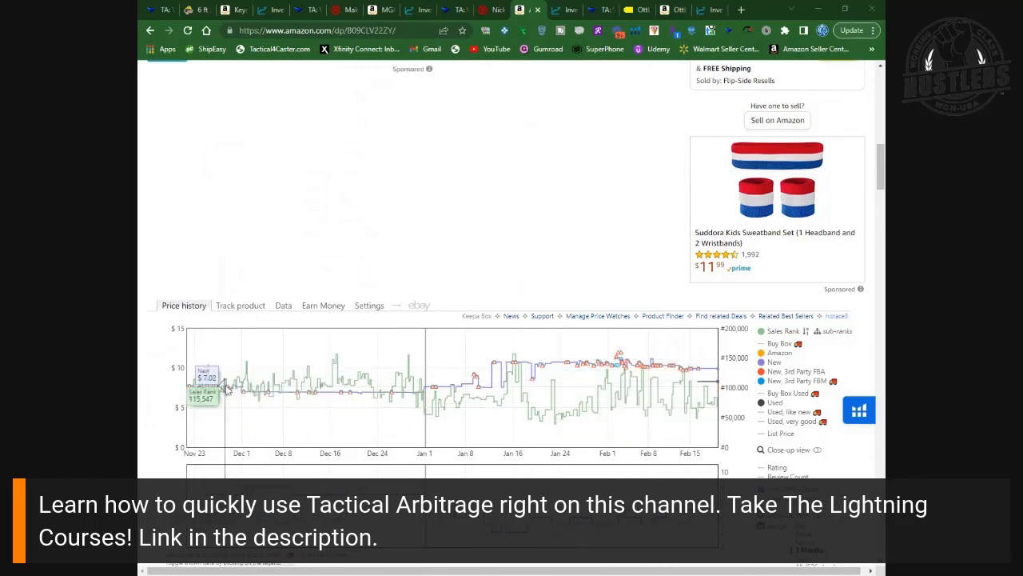
{"action": "scroll", "coordinate": [646, 399], "scroll_direction": "up", "scroll_amount": 3}
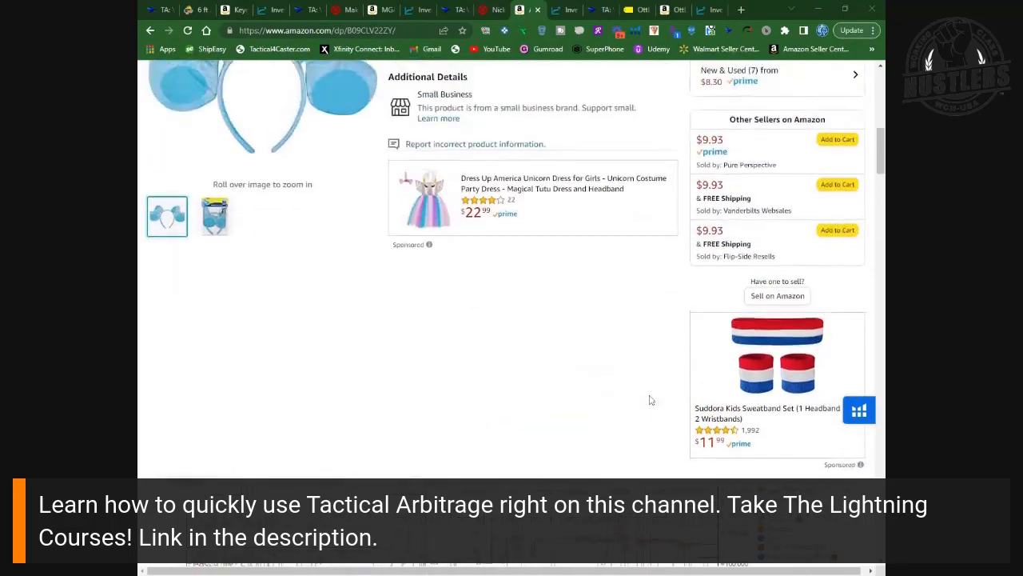
{"action": "scroll", "coordinate": [639, 403], "scroll_direction": "down", "scroll_amount": 3}
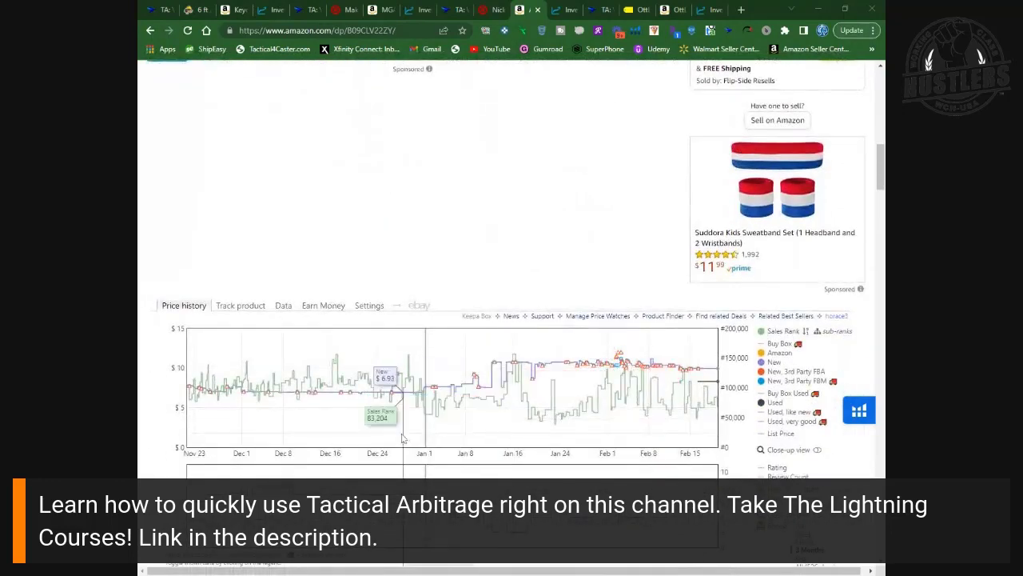
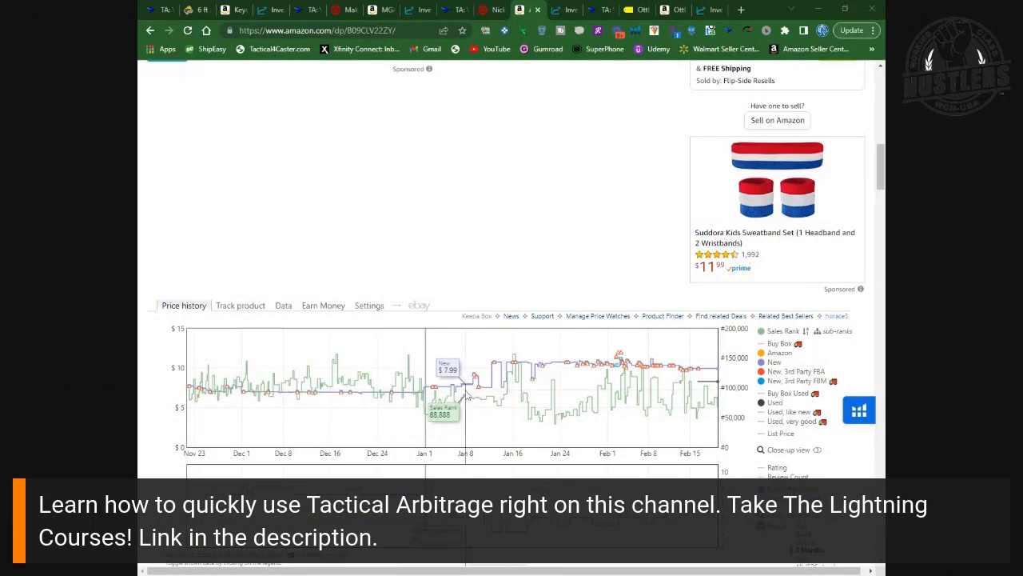
- Open the headband's new and used offers, review each competing seller's price, ratings, fulfillment and stock, and close the offer list
{"action": "scroll", "coordinate": [467, 396], "scroll_direction": "up", "scroll_amount": 1}
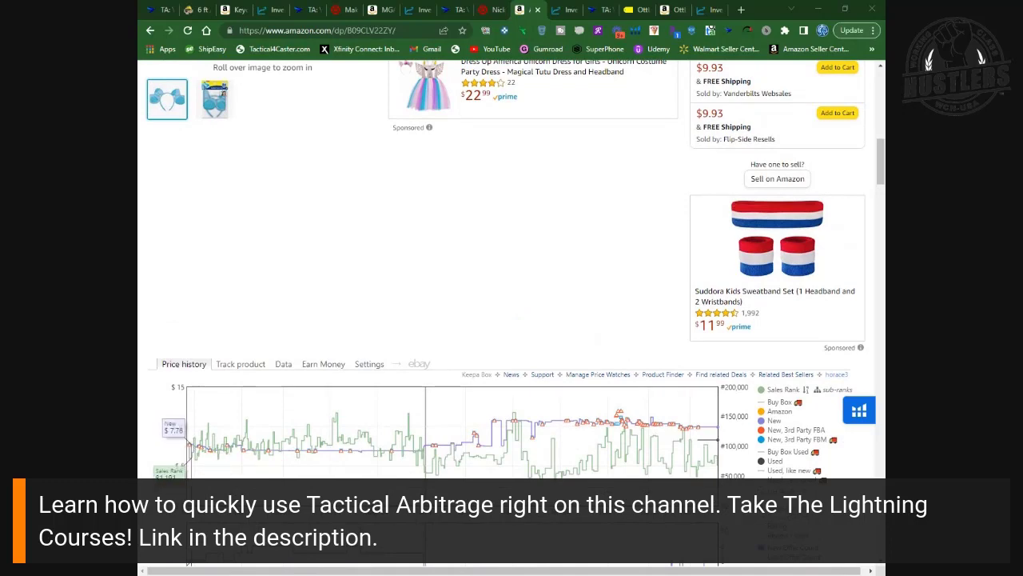
{"action": "scroll", "coordinate": [549, 436], "scroll_direction": "up", "scroll_amount": 3}
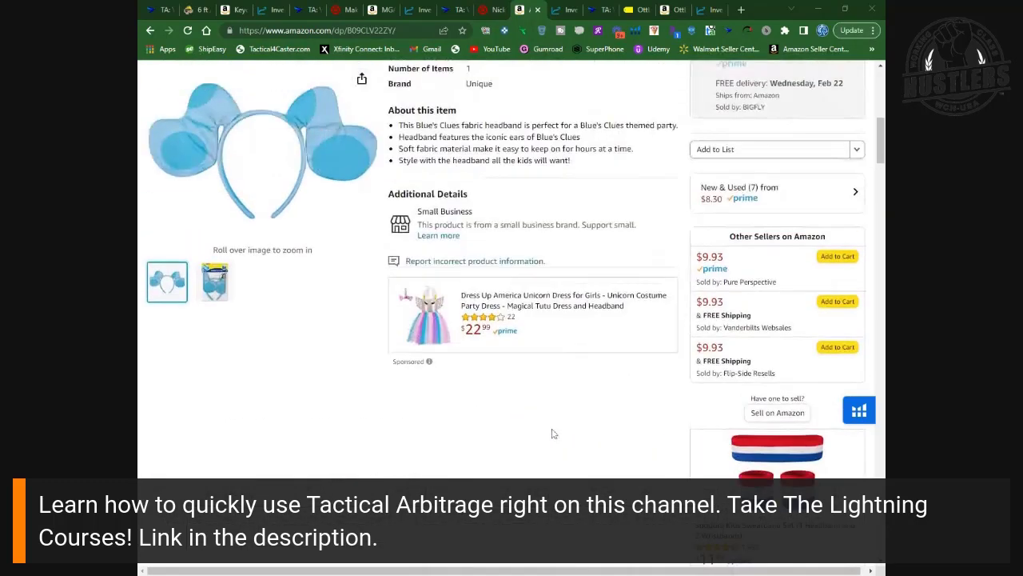
{"action": "scroll", "coordinate": [564, 430], "scroll_direction": "up", "scroll_amount": 1}
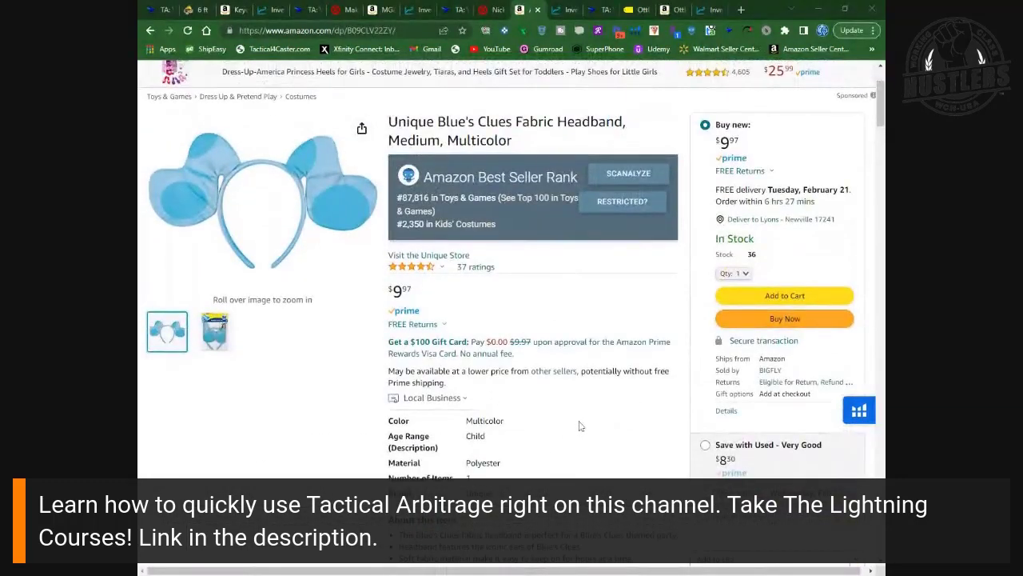
{"action": "scroll", "coordinate": [578, 426], "scroll_direction": "down", "scroll_amount": 2}
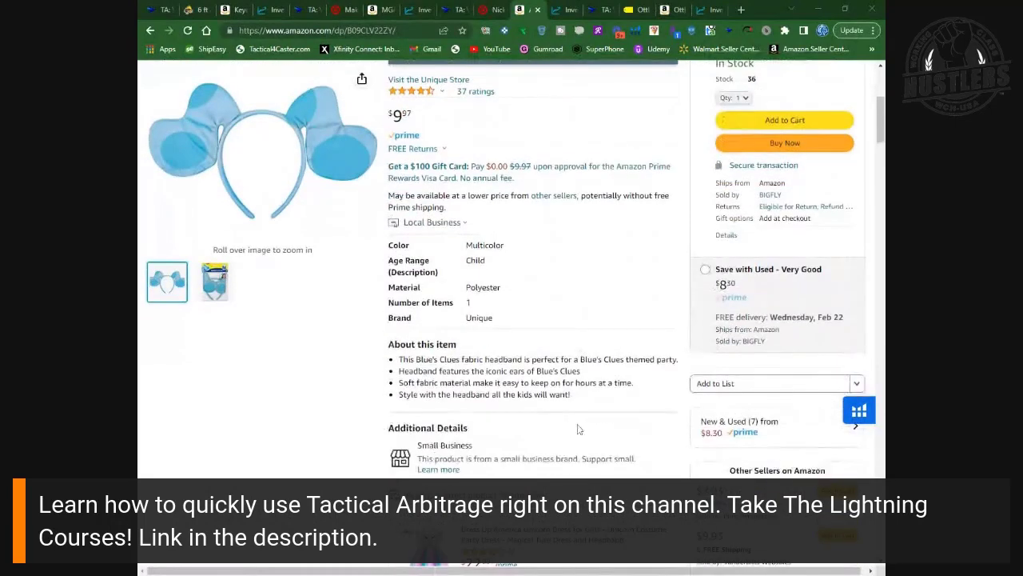
{"action": "left_click", "coordinate": [752, 428]}
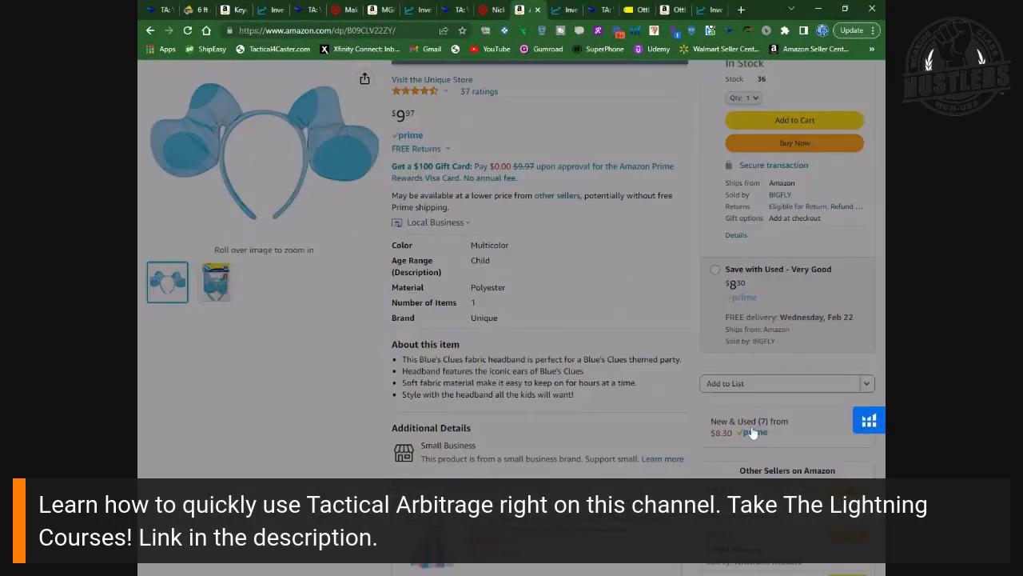
{"action": "scroll", "coordinate": [731, 360], "scroll_direction": "down", "scroll_amount": 1}
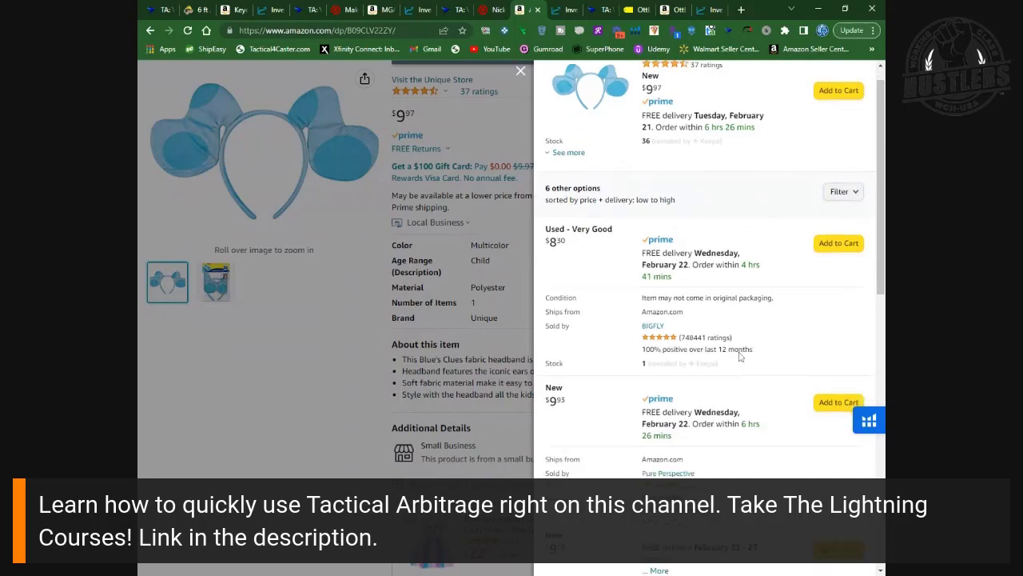
{"action": "scroll", "coordinate": [644, 330], "scroll_direction": "down", "scroll_amount": 2}
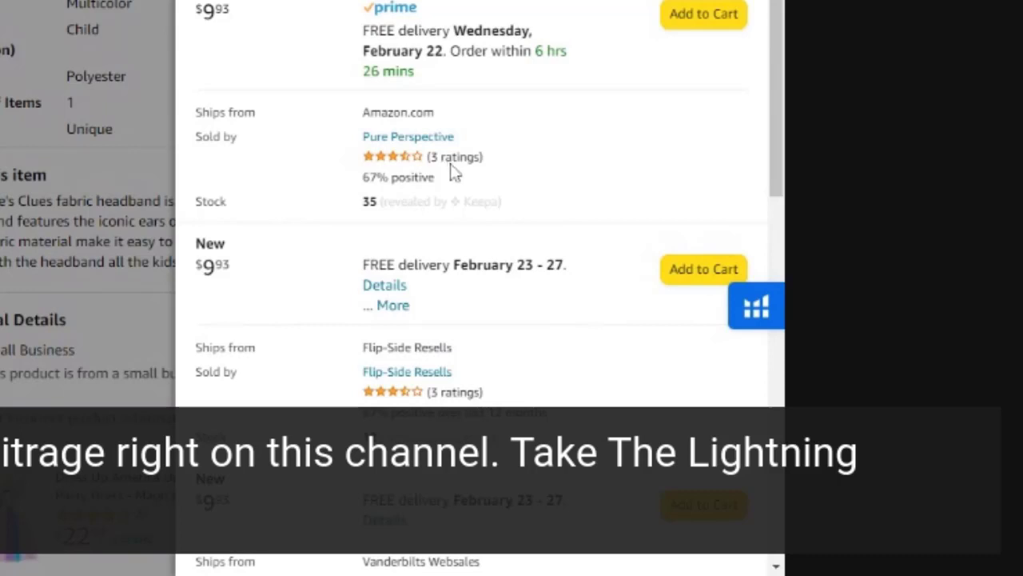
{"action": "scroll", "coordinate": [464, 181], "scroll_direction": "down", "scroll_amount": 4}
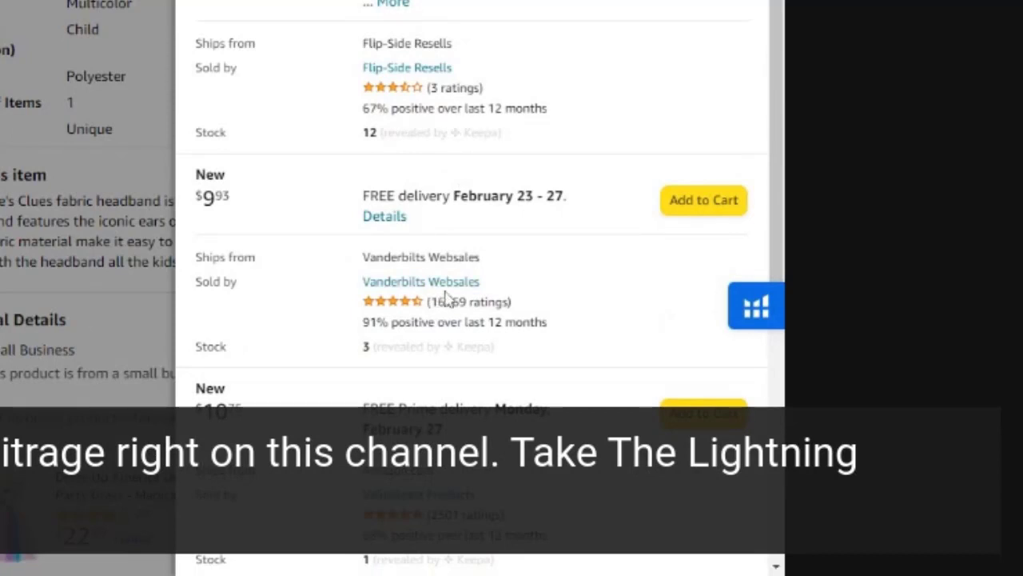
{"action": "scroll", "coordinate": [441, 283], "scroll_direction": "down", "scroll_amount": 1}
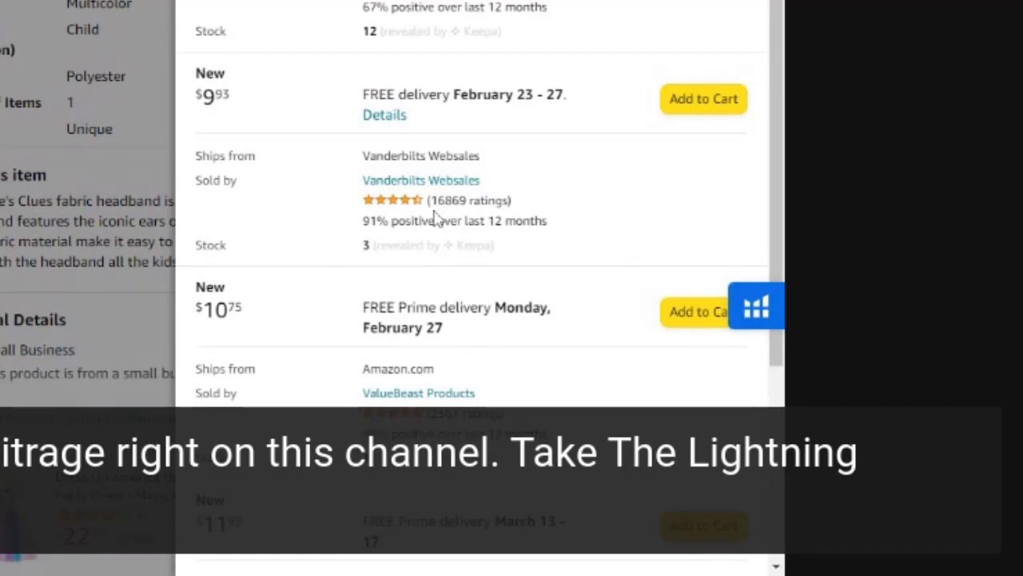
{"action": "scroll", "coordinate": [480, 240], "scroll_direction": "up", "scroll_amount": 3}
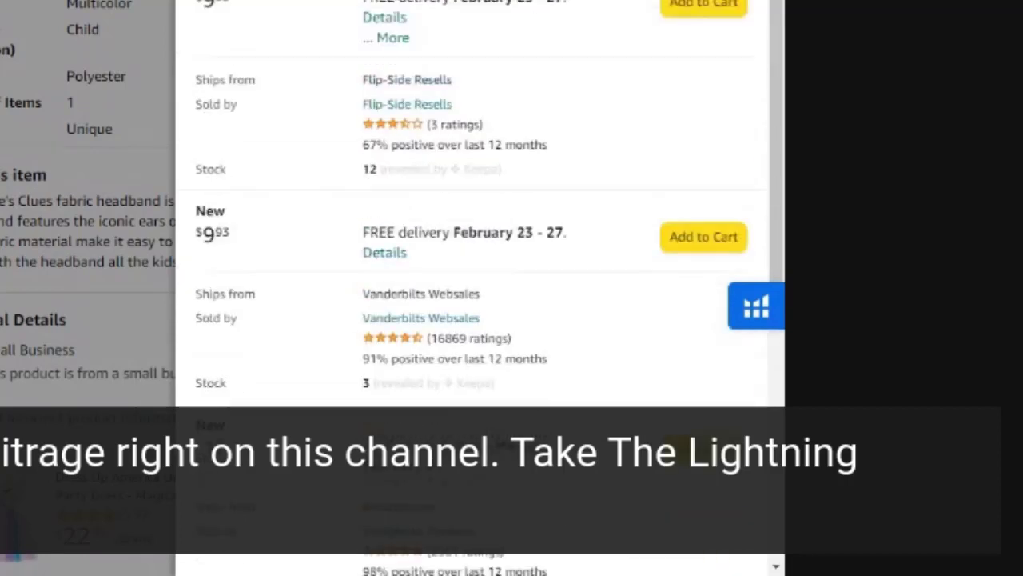
{"action": "scroll", "coordinate": [471, 239], "scroll_direction": "down", "scroll_amount": 2}
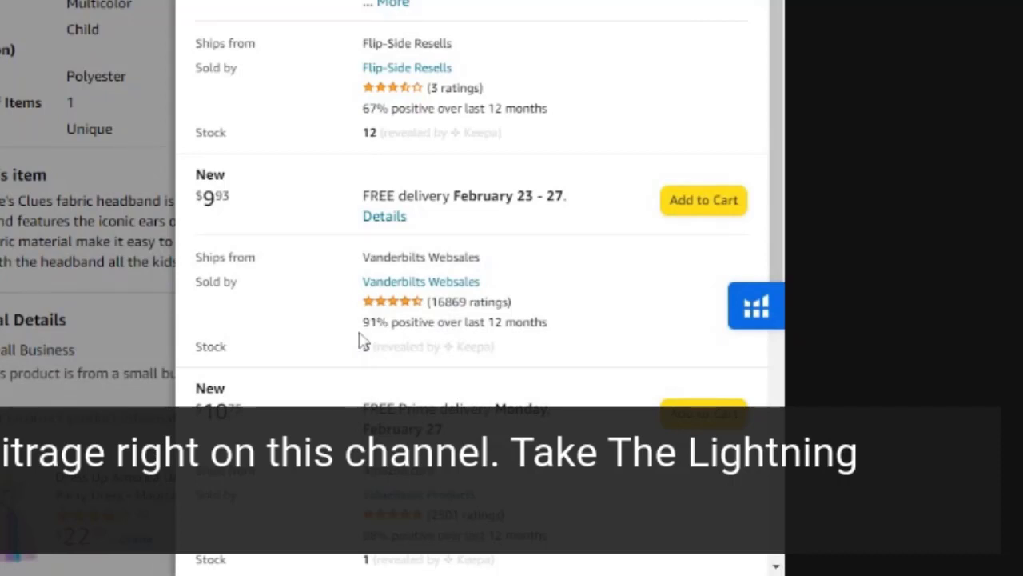
{"action": "scroll", "coordinate": [371, 331], "scroll_direction": "down", "scroll_amount": 2}
{"action": "scroll", "coordinate": [377, 320], "scroll_direction": "up", "scroll_amount": 1}
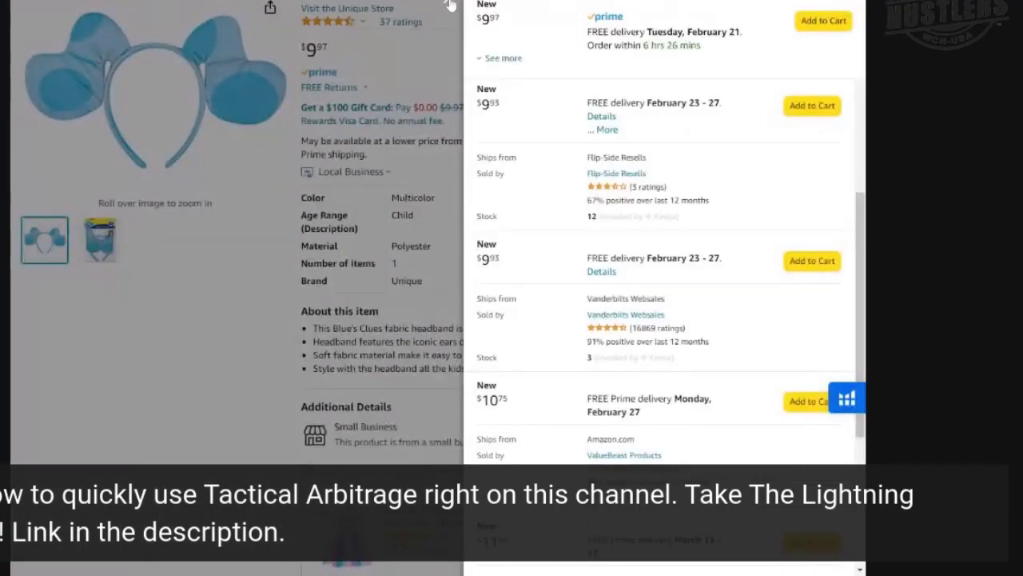
{"action": "key", "text": "Escape"}
{"action": "scroll", "coordinate": [431, 240], "scroll_direction": "up", "scroll_amount": 5}
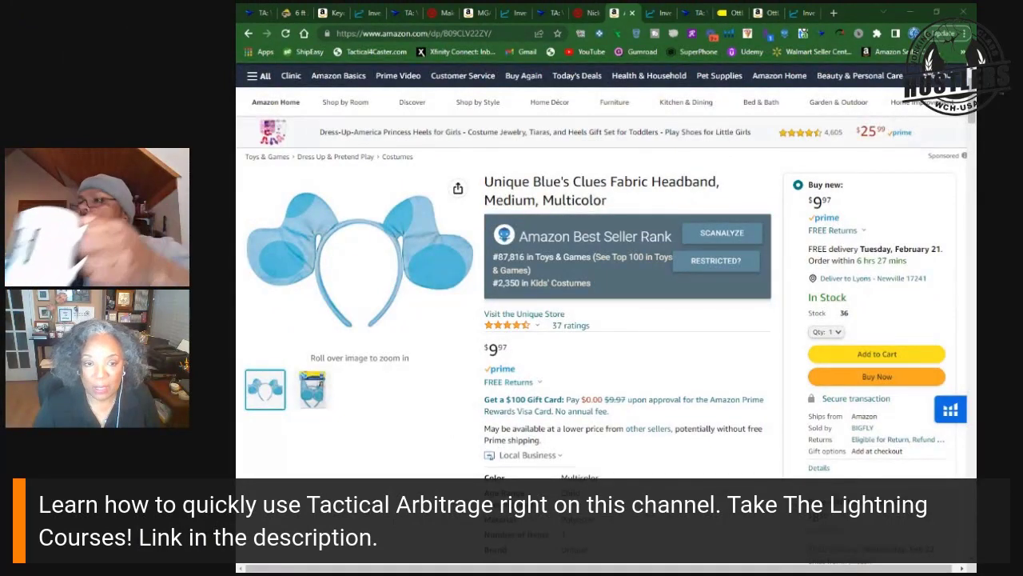
- In InventoryLab, switch the Blue's Clues headband's profit calculation to MFN and set the estimated MFN shipping to $4.00
{"action": "left_click", "coordinate": [657, 13]}
{"action": "left_click", "coordinate": [896, 438]}
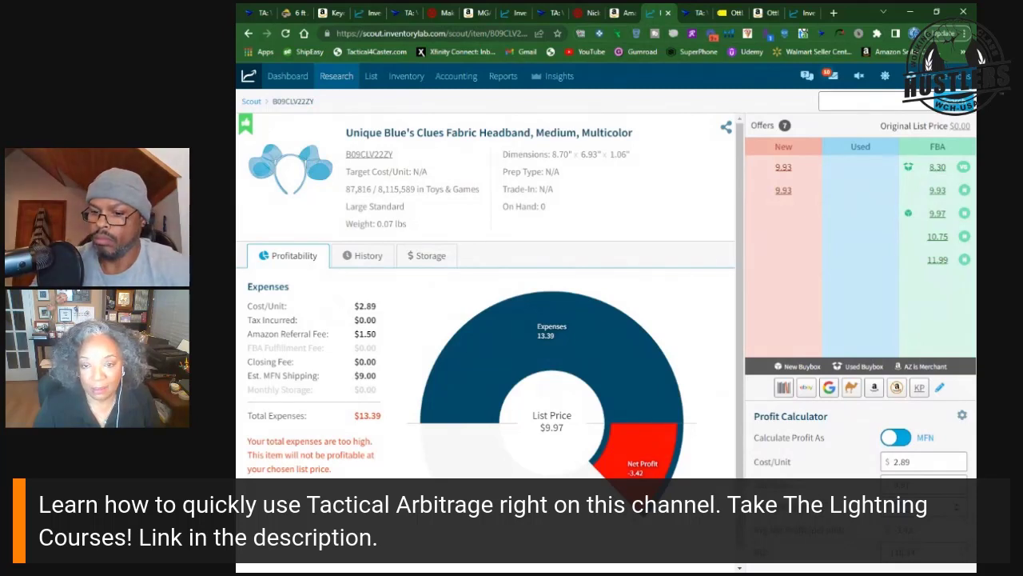
{"action": "type", "text": "4"}
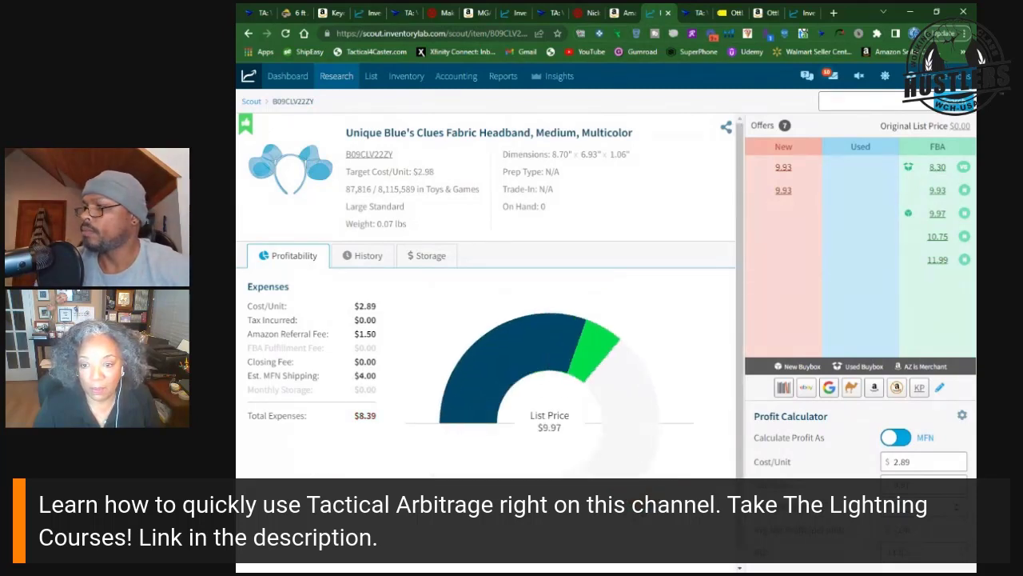
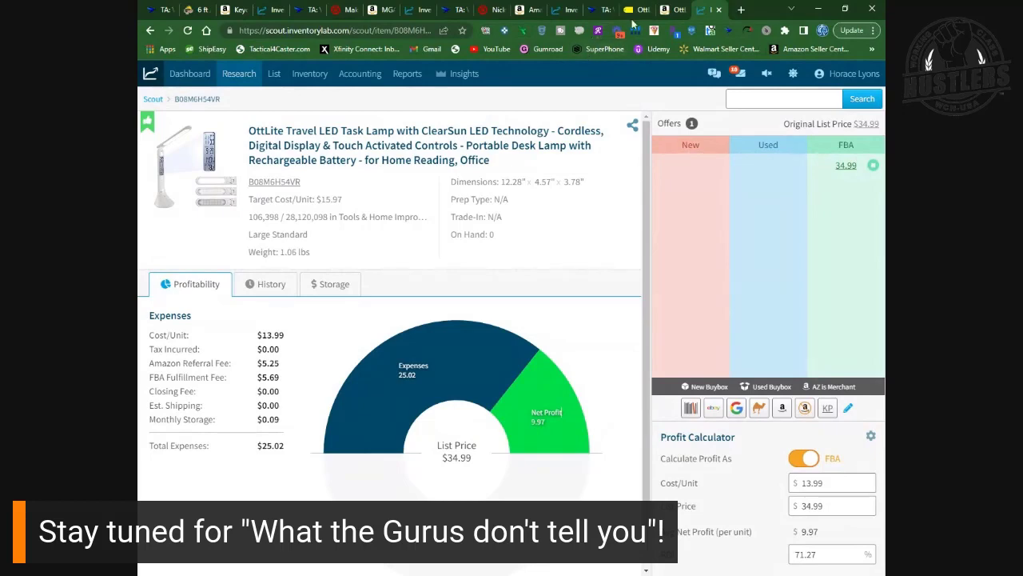
- Open the OttLite travel lamp's Amazon listing and set its Keepa price history chart to a one-year range
{"action": "left_click", "coordinate": [670, 10]}
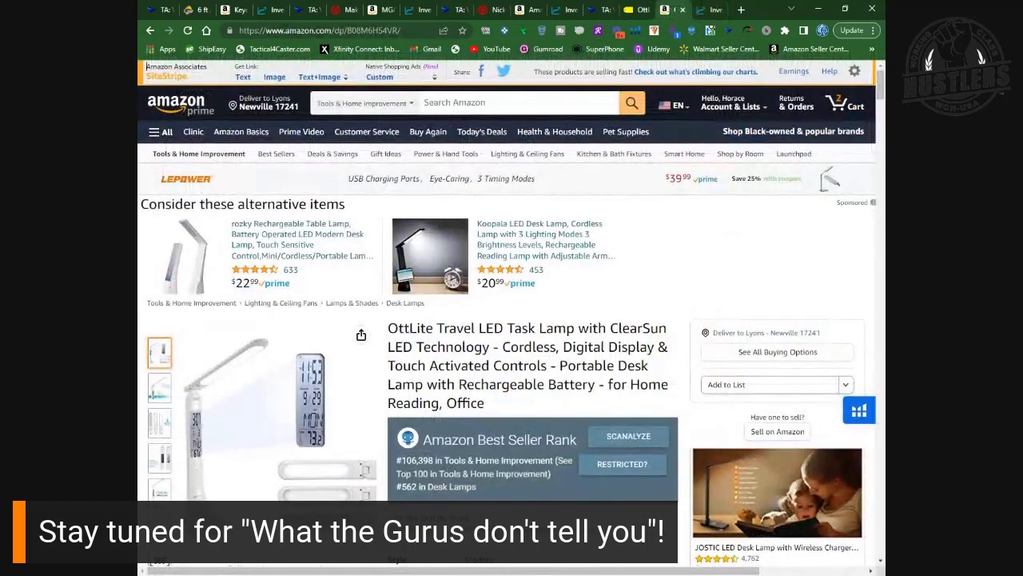
{"action": "scroll", "coordinate": [376, 280], "scroll_direction": "down", "scroll_amount": 3}
{"action": "mouse_move", "coordinate": [375, 280]}
{"action": "scroll", "coordinate": [376, 281], "scroll_direction": "down", "scroll_amount": 4}
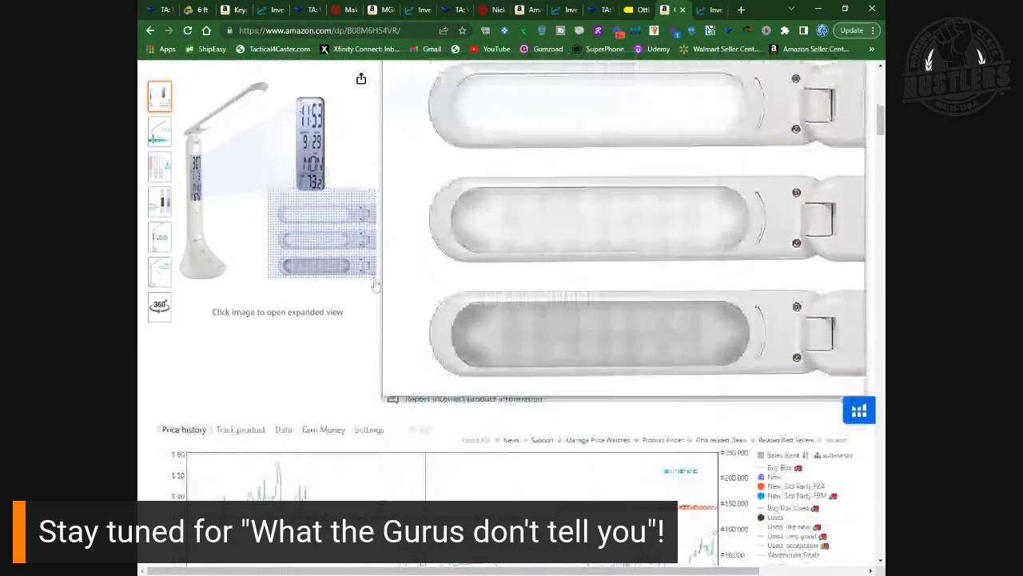
{"action": "scroll", "coordinate": [376, 284], "scroll_direction": "down", "scroll_amount": 3}
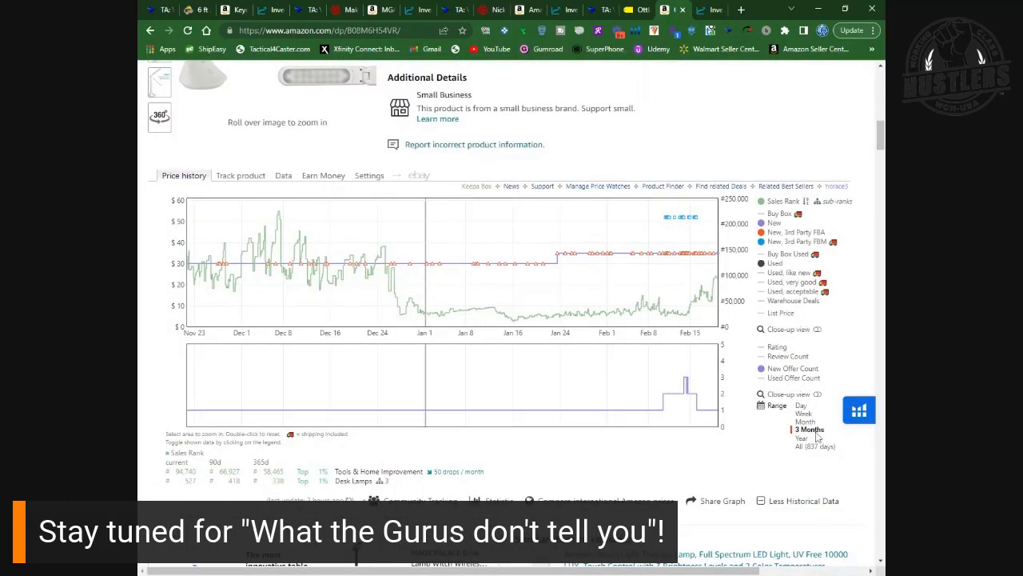
{"action": "left_click", "coordinate": [802, 439]}
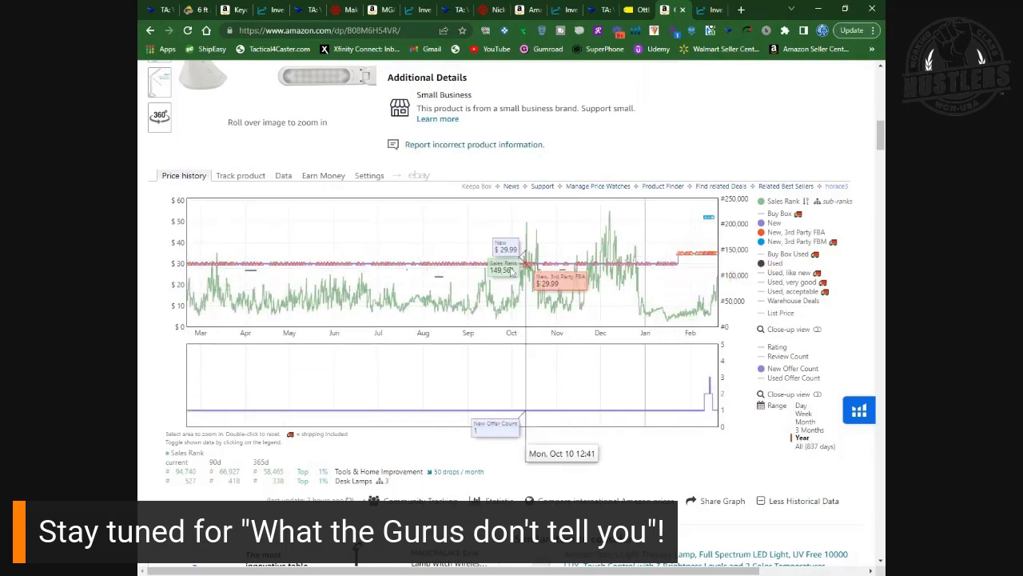
- Examine the lamp's FBA offer details at two points on the Keepa chart and open OttLite Technologies' Keepa seller page
{"action": "left_click", "coordinate": [394, 266]}
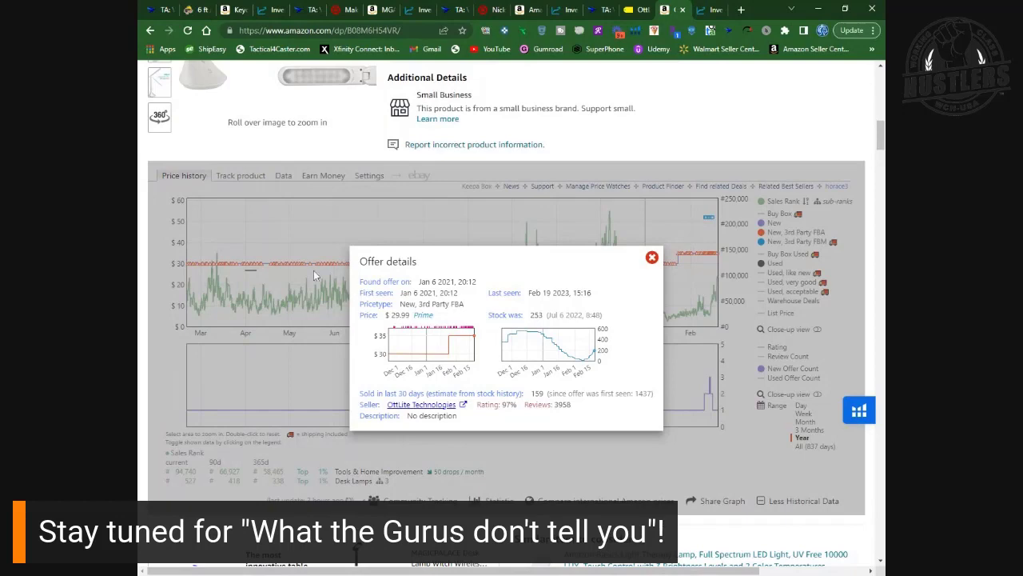
{"action": "left_click", "coordinate": [653, 258]}
{"action": "left_click", "coordinate": [701, 257]}
{"action": "left_click", "coordinate": [419, 407]}
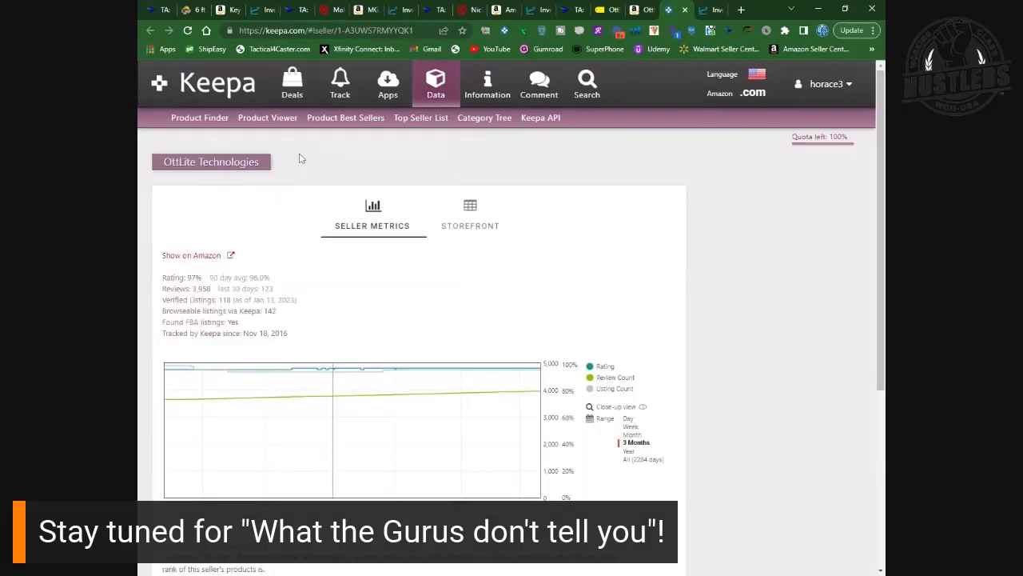
- Open the OttLite Technologies storefront in Keepa and examine its products' sales ranks and 30-, 90- and 180-day rank drops
{"action": "left_click", "coordinate": [471, 211]}
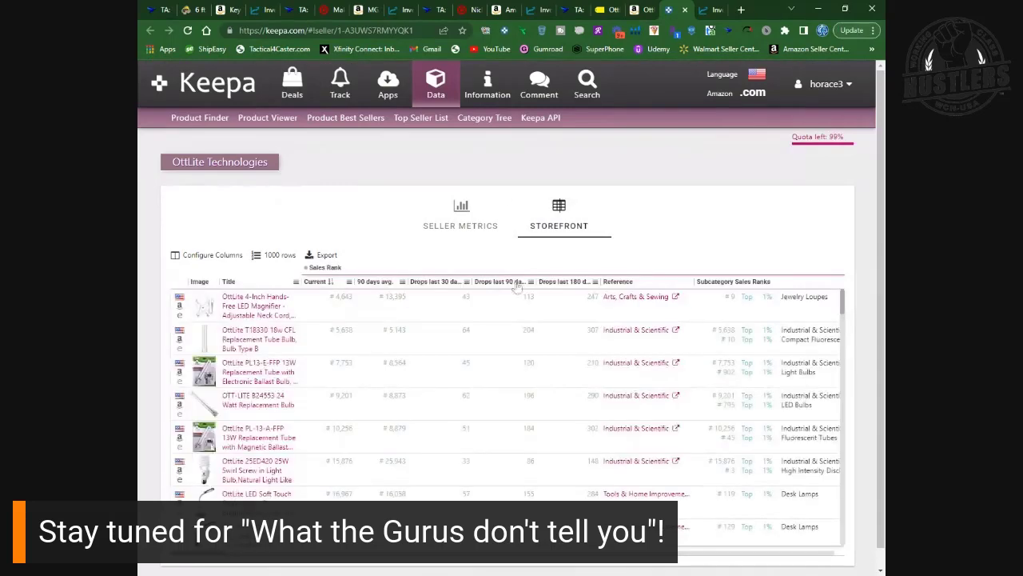
{"action": "scroll", "coordinate": [499, 336], "scroll_direction": "down", "scroll_amount": 3}
{"action": "scroll", "coordinate": [502, 362], "scroll_direction": "down", "scroll_amount": 3}
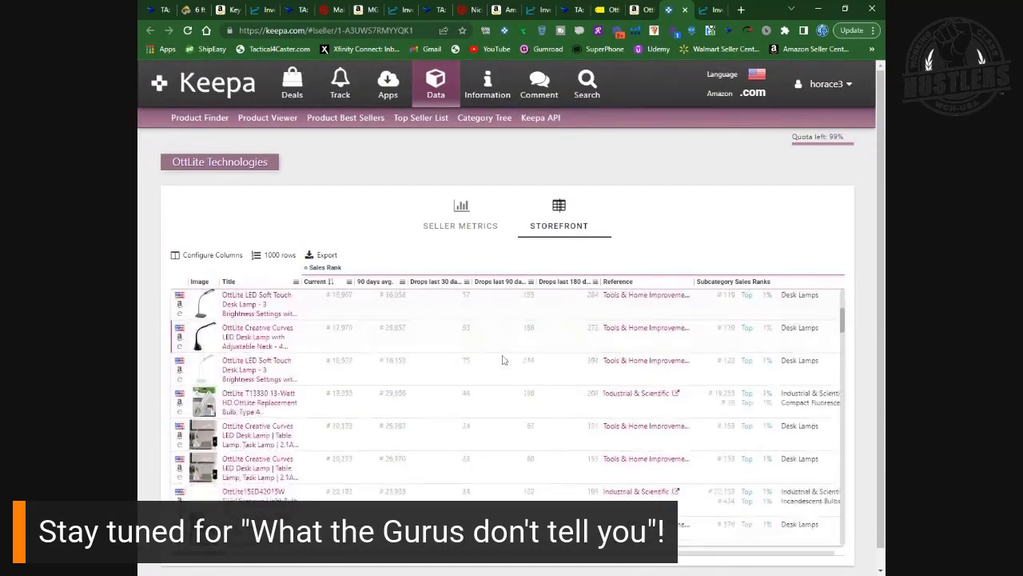
{"action": "scroll", "coordinate": [514, 357], "scroll_direction": "down", "scroll_amount": 3}
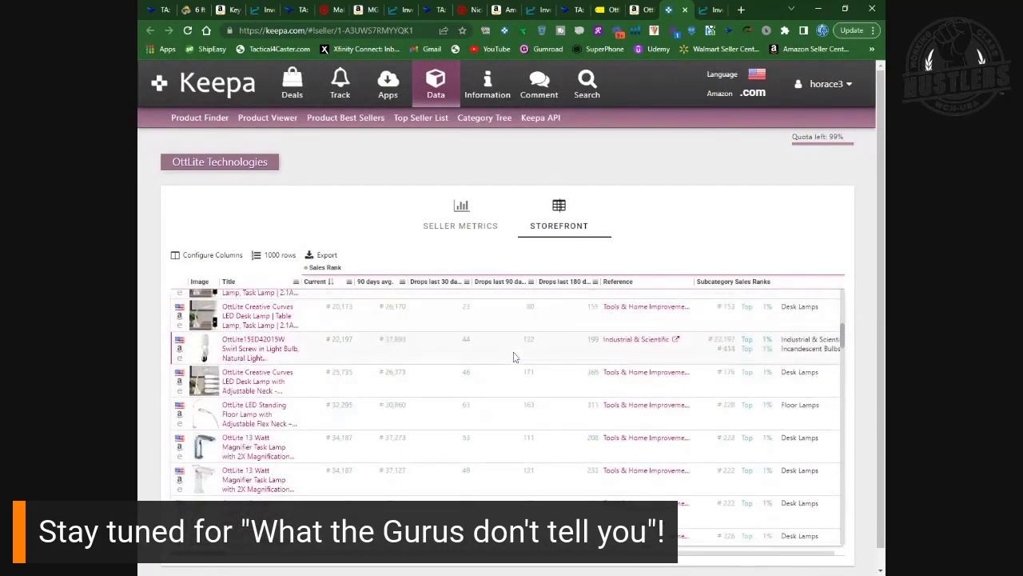
{"action": "scroll", "coordinate": [514, 358], "scroll_direction": "down", "scroll_amount": 5}
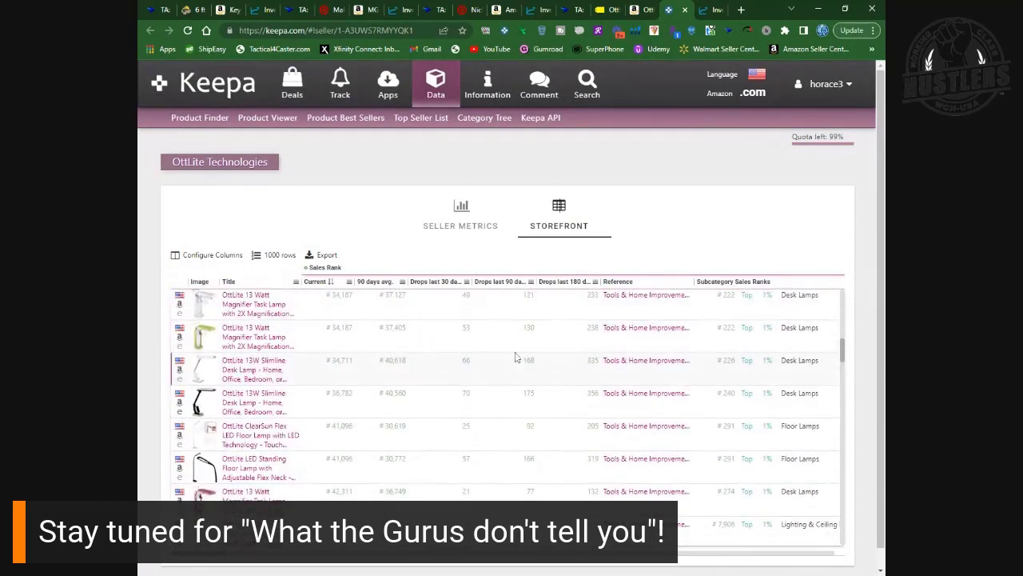
{"action": "scroll", "coordinate": [527, 370], "scroll_direction": "up", "scroll_amount": 1}
{"action": "scroll", "coordinate": [532, 373], "scroll_direction": "down", "scroll_amount": 5}
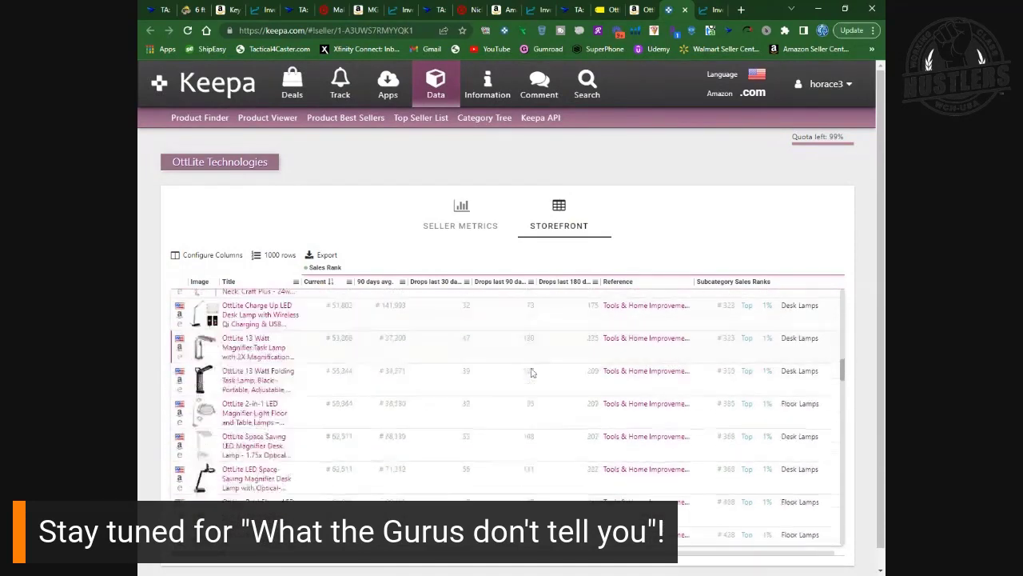
{"action": "scroll", "coordinate": [531, 372], "scroll_direction": "down", "scroll_amount": 6}
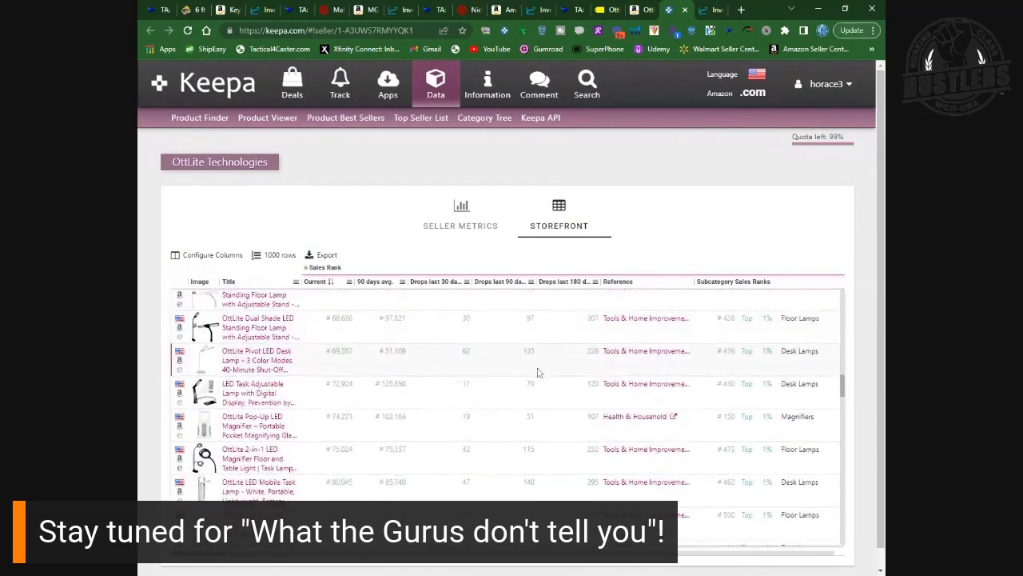
{"action": "scroll", "coordinate": [537, 372], "scroll_direction": "down", "scroll_amount": 4}
{"action": "scroll", "coordinate": [537, 373], "scroll_direction": "down", "scroll_amount": 3}
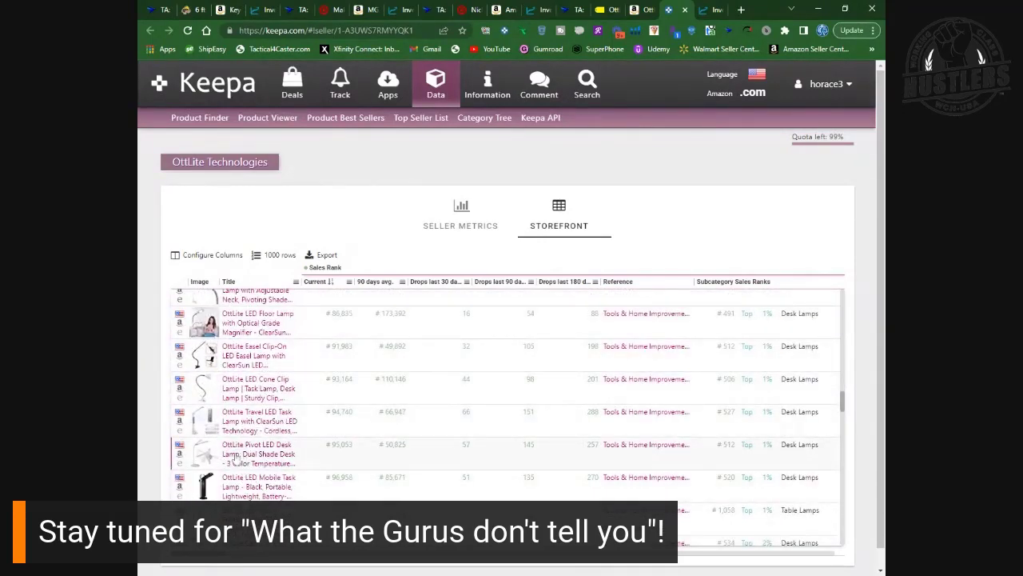
{"action": "scroll", "coordinate": [235, 457], "scroll_direction": "down", "scroll_amount": 4}
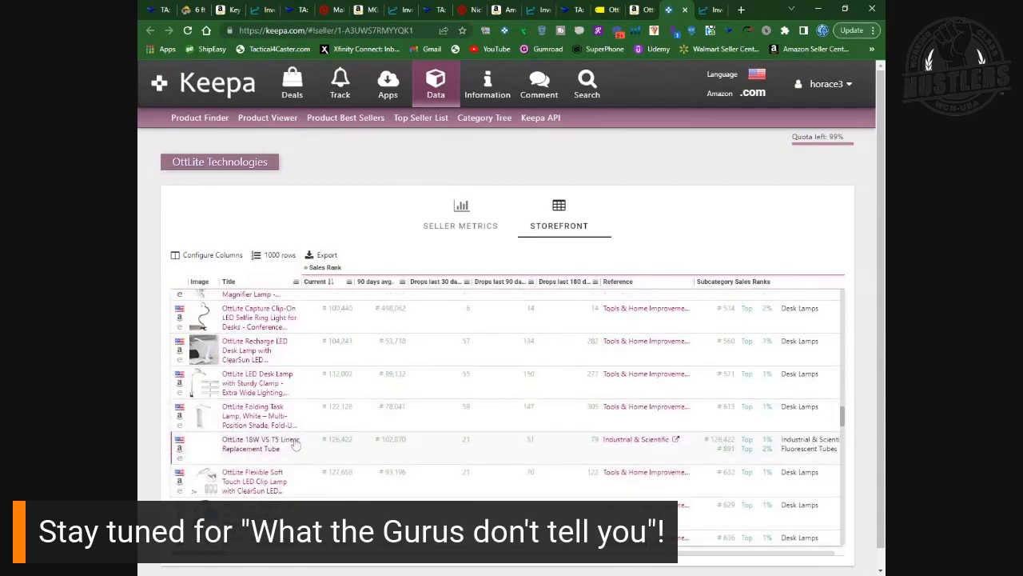
{"action": "scroll", "coordinate": [294, 445], "scroll_direction": "down", "scroll_amount": 5}
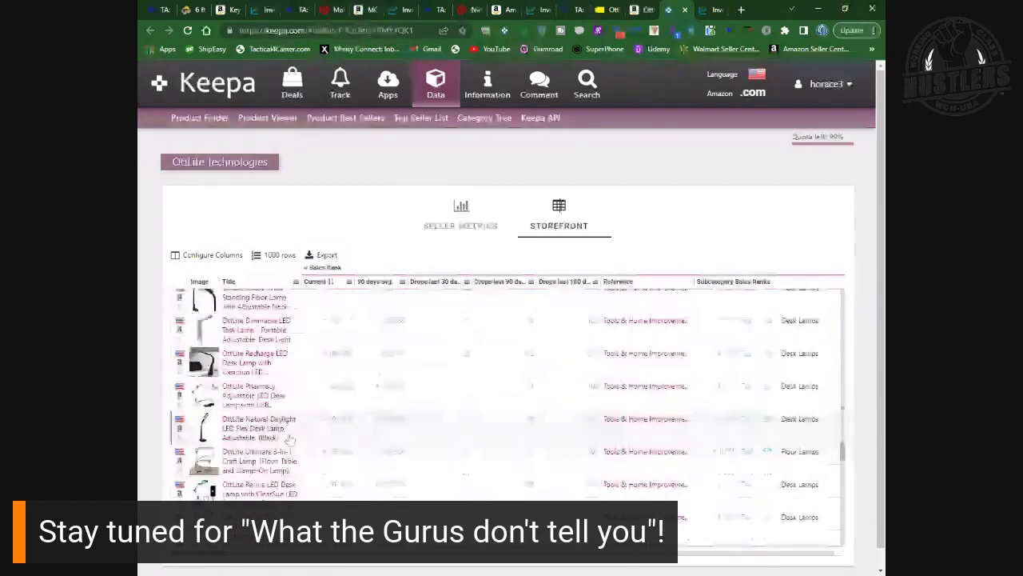
{"action": "scroll", "coordinate": [289, 439], "scroll_direction": "down", "scroll_amount": 3}
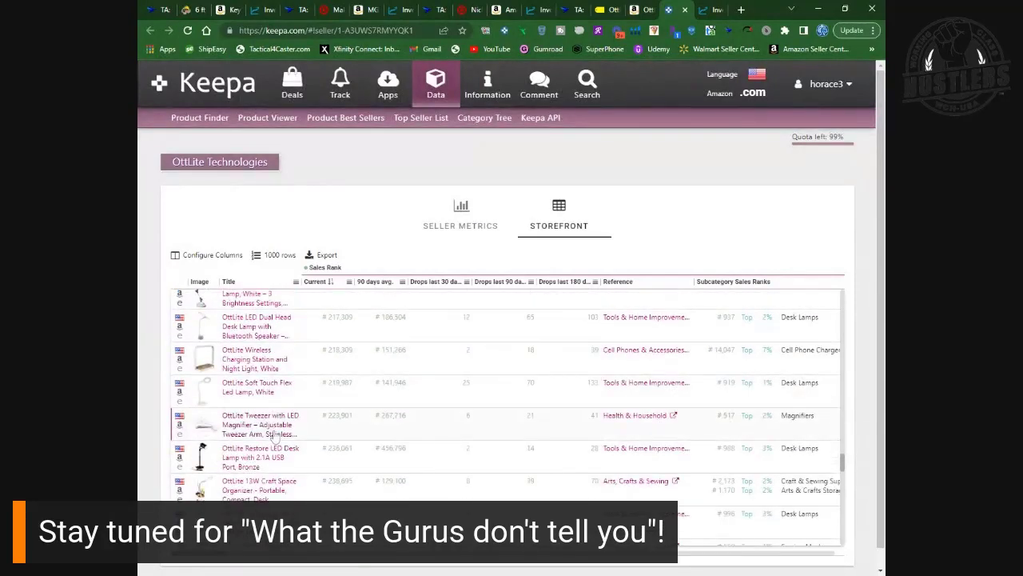
{"action": "scroll", "coordinate": [276, 436], "scroll_direction": "up", "scroll_amount": 2}
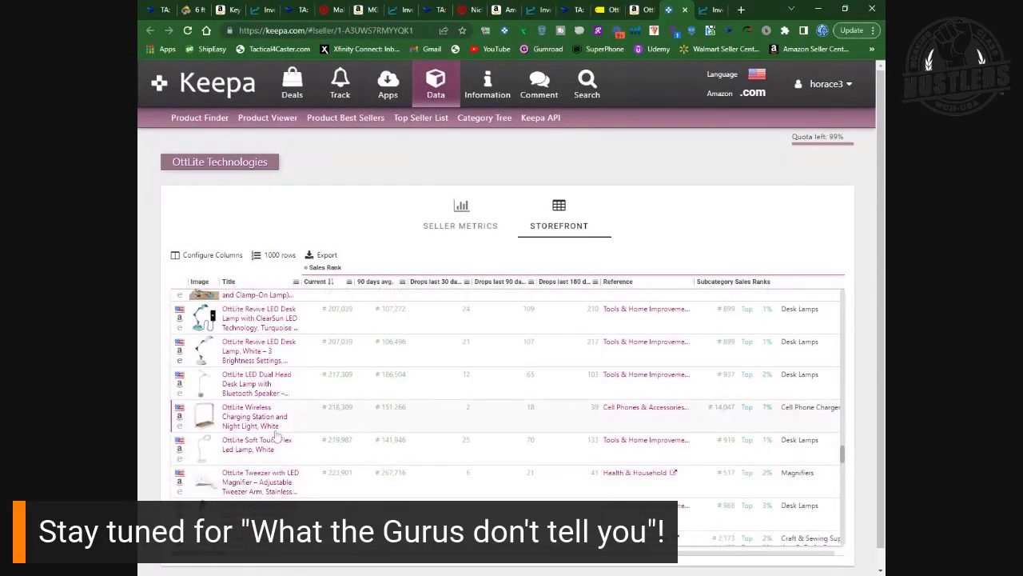
{"action": "scroll", "coordinate": [276, 436], "scroll_direction": "up", "scroll_amount": 9}
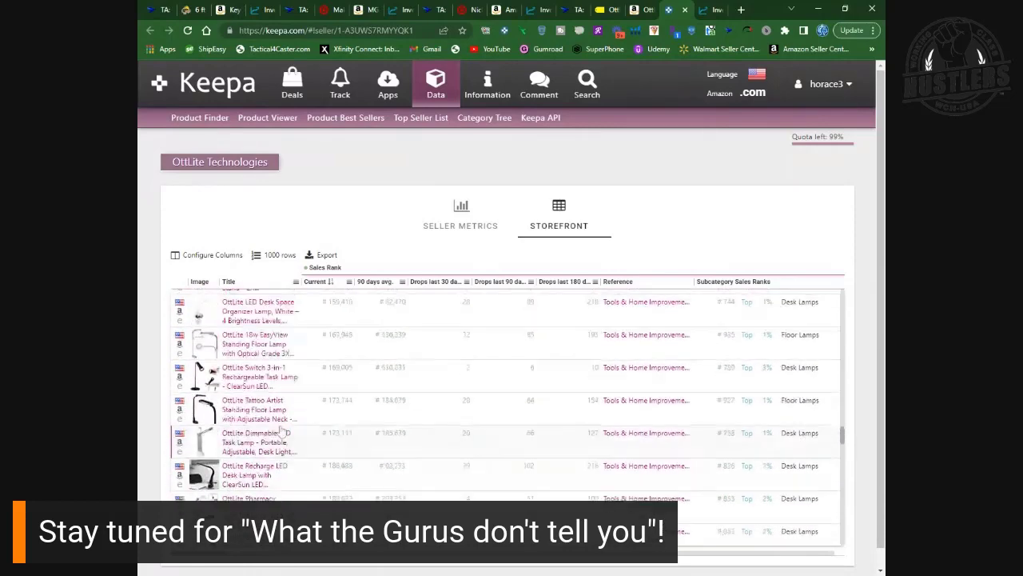
{"action": "scroll", "coordinate": [284, 431], "scroll_direction": "up", "scroll_amount": 10}
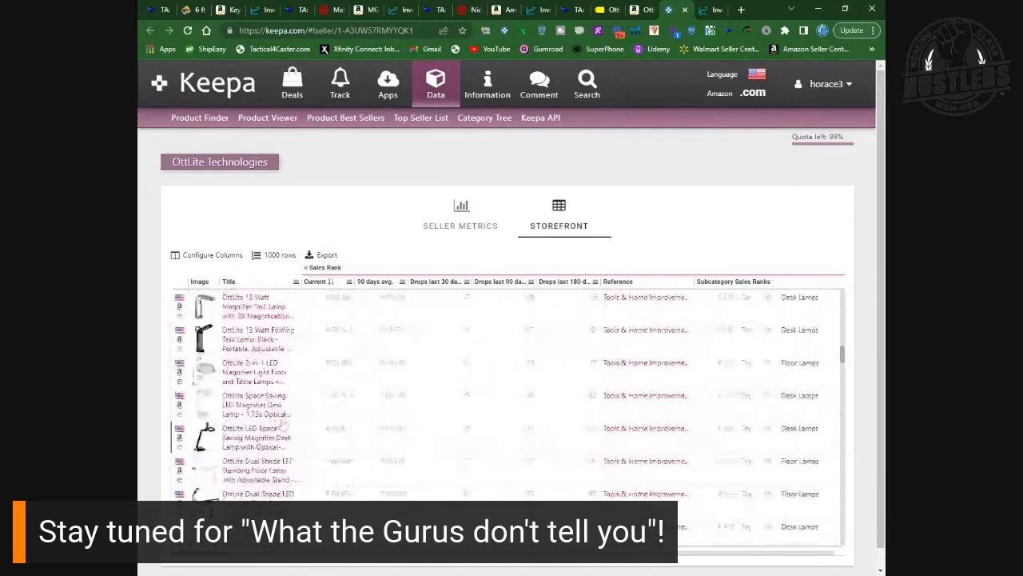
{"action": "scroll", "coordinate": [294, 400], "scroll_direction": "up", "scroll_amount": 5}
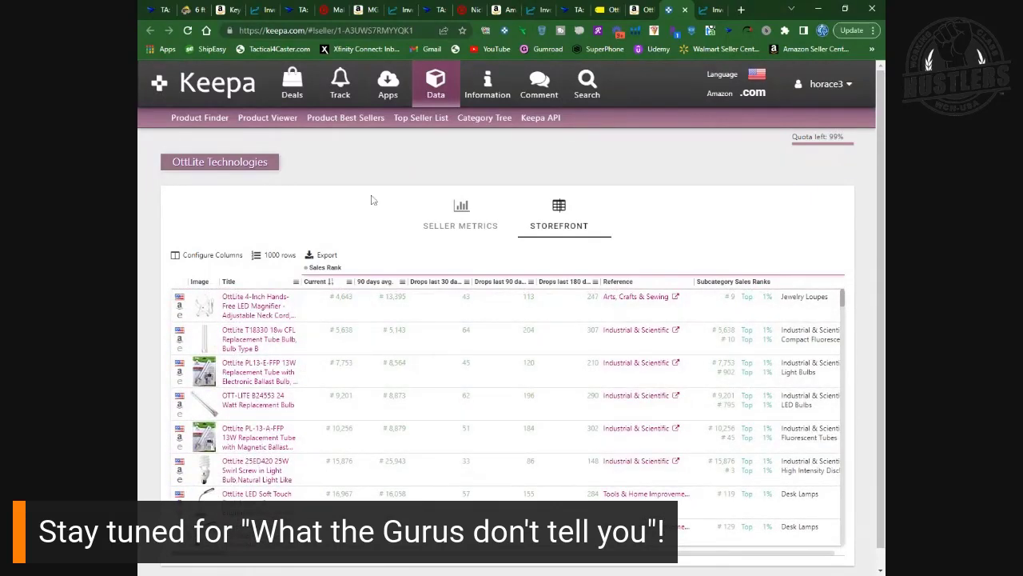
- Return to the OttLite lamp's Amazon listing and review its product images, Best Seller Rank and buying options
{"action": "left_click", "coordinate": [639, 10]}
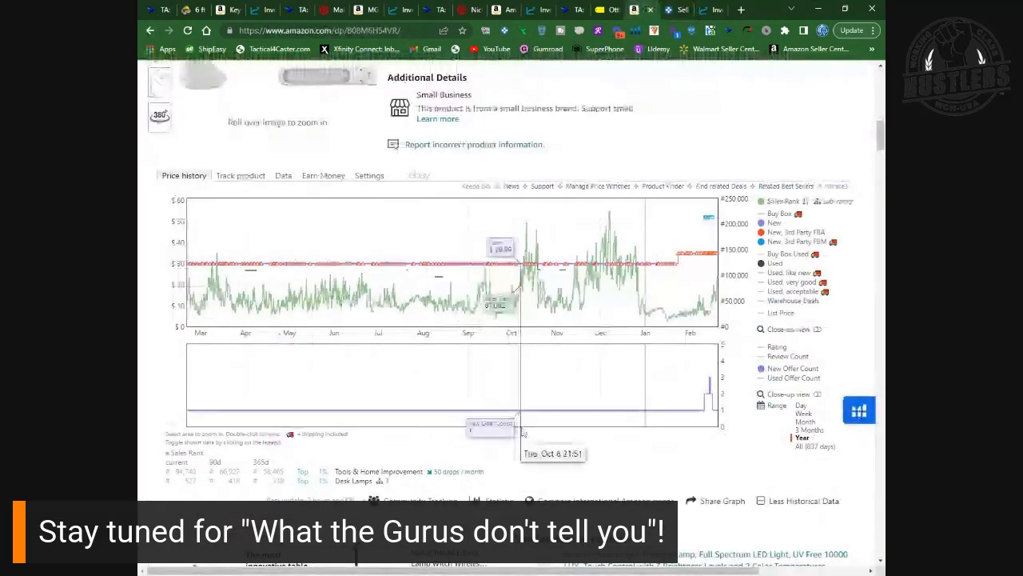
{"action": "scroll", "coordinate": [528, 422], "scroll_direction": "up", "scroll_amount": 6}
{"action": "scroll", "coordinate": [580, 423], "scroll_direction": "up", "scroll_amount": 4}
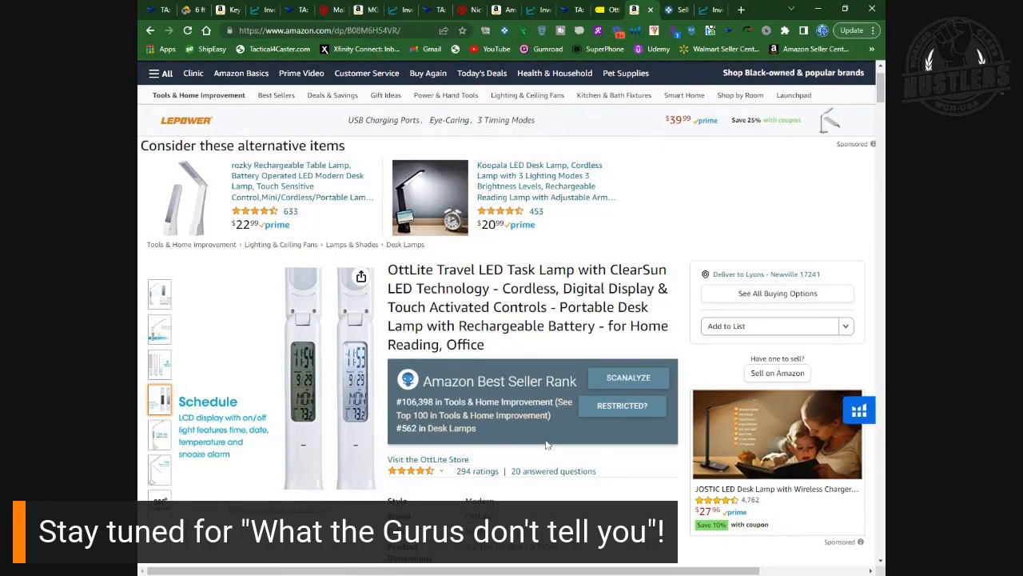
{"action": "scroll", "coordinate": [547, 444], "scroll_direction": "down", "scroll_amount": 1}
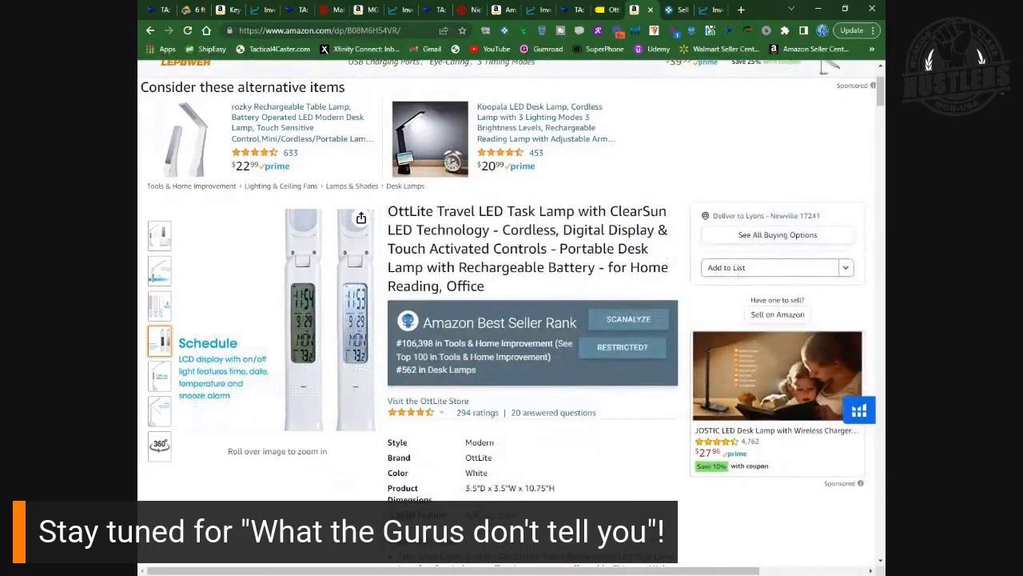
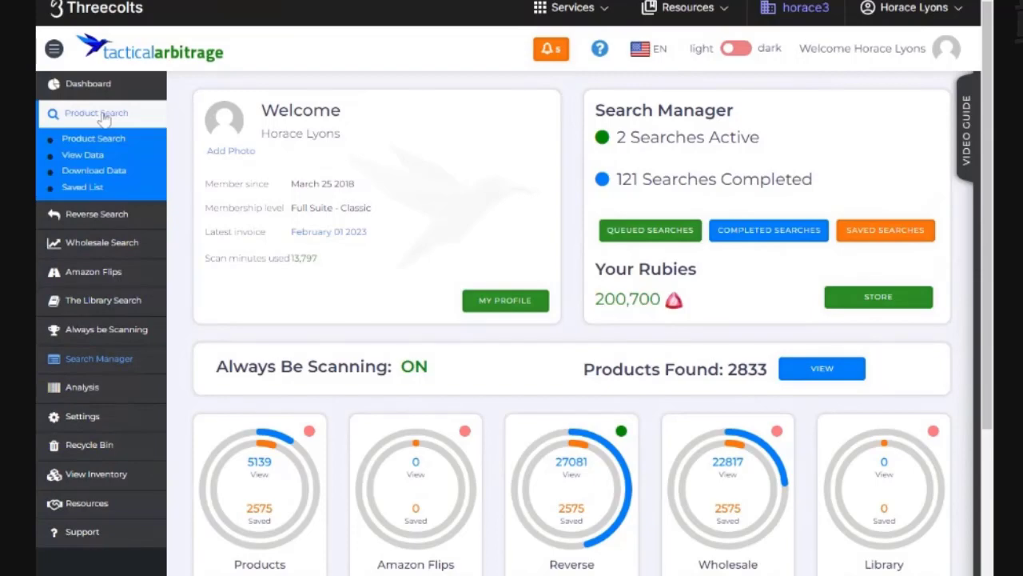
- Switch to Tactical Arbitrage's Product Search, review the search settings and look through the list of websites available for scanning
{"action": "left_click", "coordinate": [104, 142]}
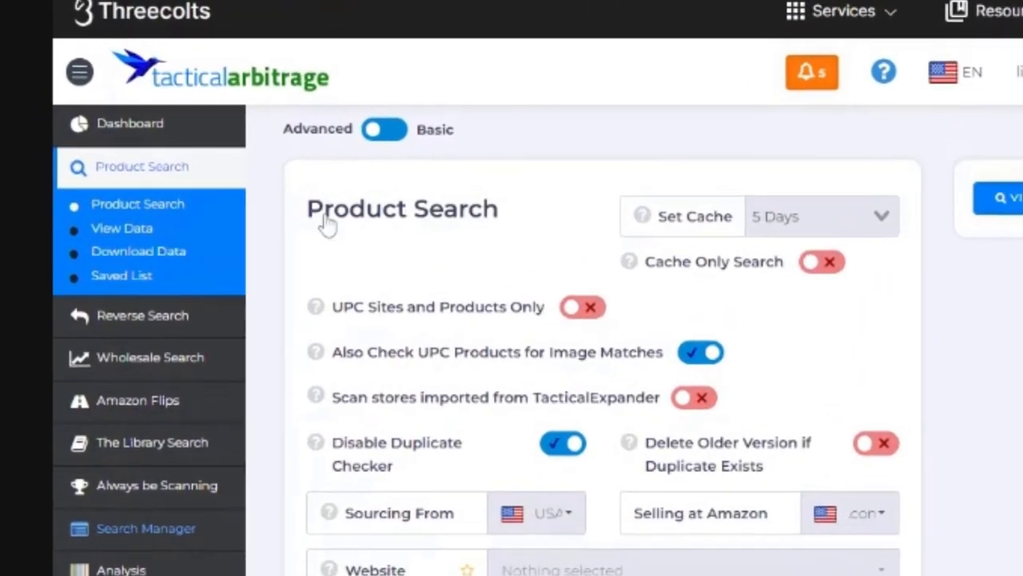
{"action": "scroll", "coordinate": [804, 324], "scroll_direction": "down", "scroll_amount": 2}
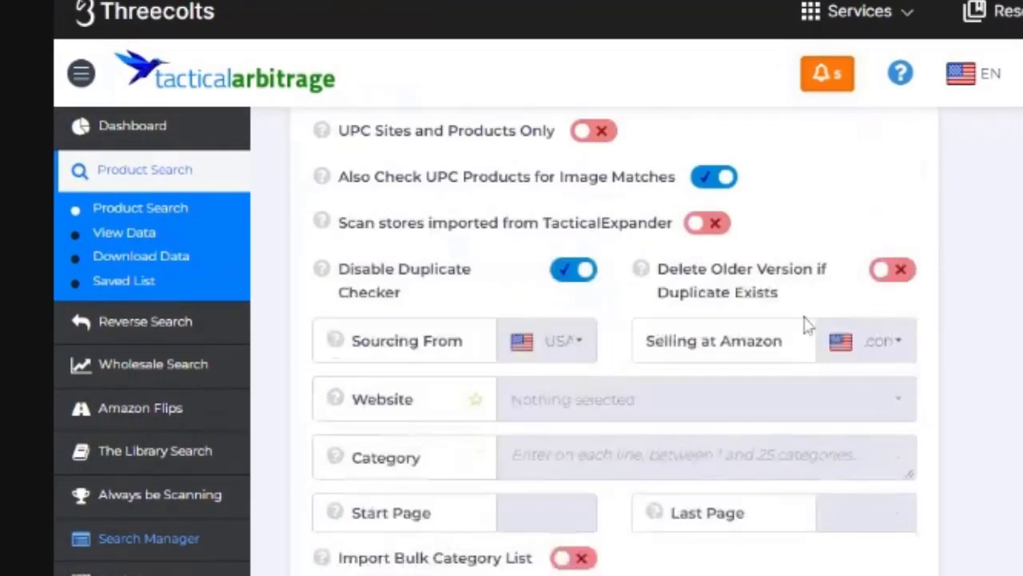
{"action": "scroll", "coordinate": [820, 337], "scroll_direction": "up", "scroll_amount": 1}
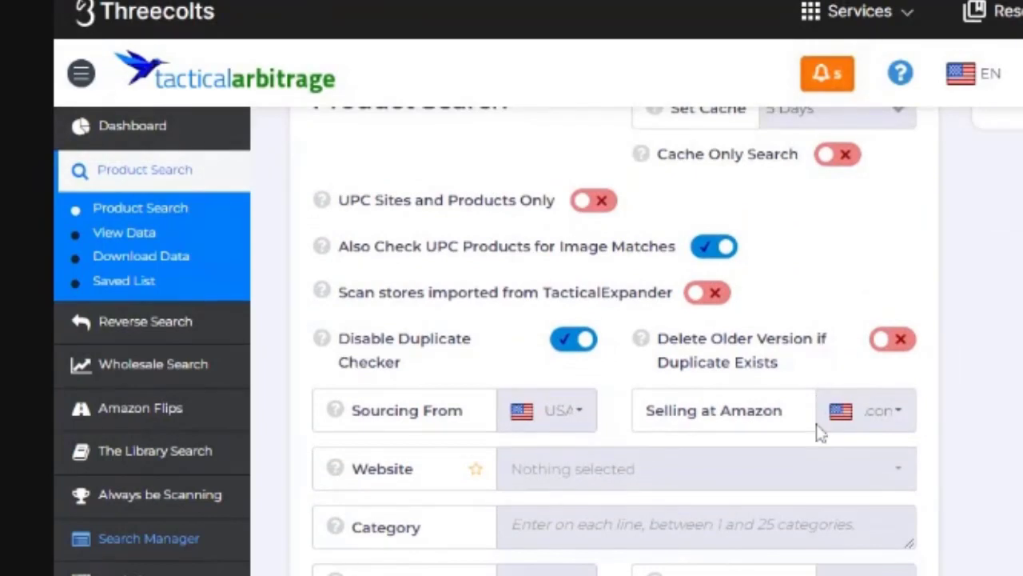
{"action": "left_click", "coordinate": [836, 469]}
{"action": "scroll", "coordinate": [827, 503], "scroll_direction": "down", "scroll_amount": 2}
{"action": "scroll", "coordinate": [828, 543], "scroll_direction": "down", "scroll_amount": 5}
{"action": "scroll", "coordinate": [813, 538], "scroll_direction": "down", "scroll_amount": 8}
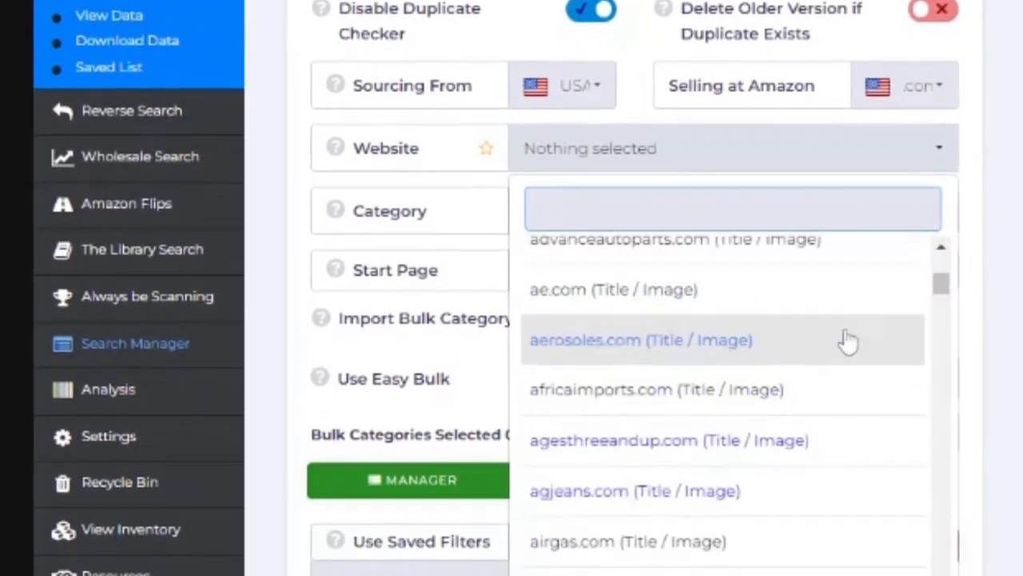
{"action": "scroll", "coordinate": [845, 331], "scroll_direction": "down", "scroll_amount": 6}
{"action": "scroll", "coordinate": [852, 334], "scroll_direction": "up", "scroll_amount": 3}
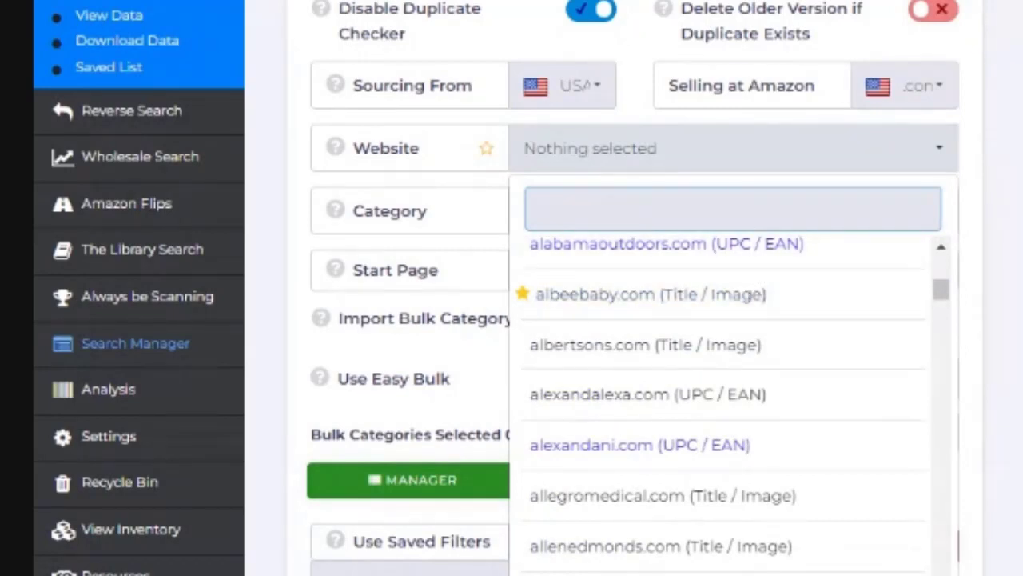
- Filter the source websites by "best" and choose bestbuy.com (UPC / EAN) for the product search
{"action": "type", "text": "b"}
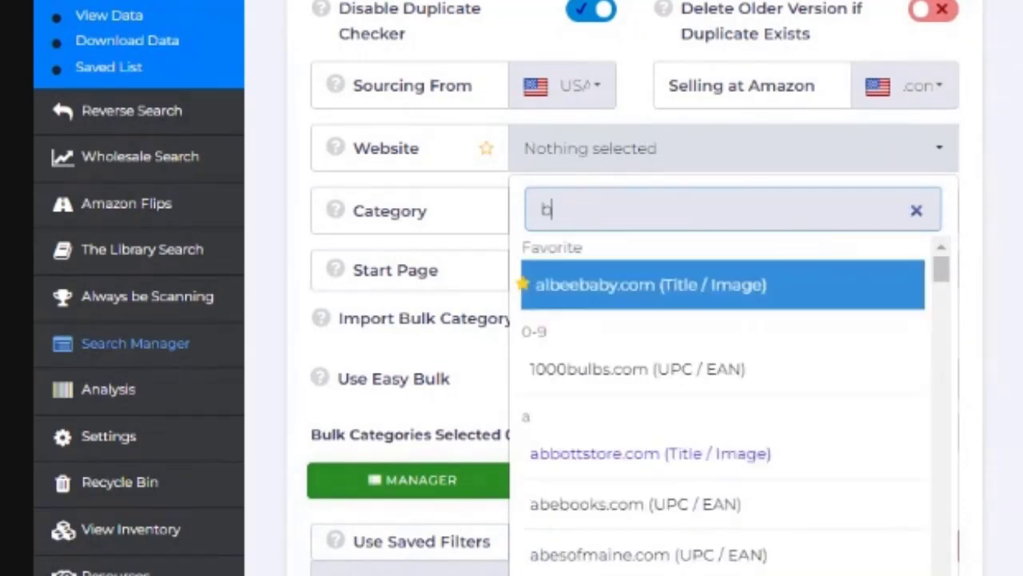
{"action": "type", "text": "est"}
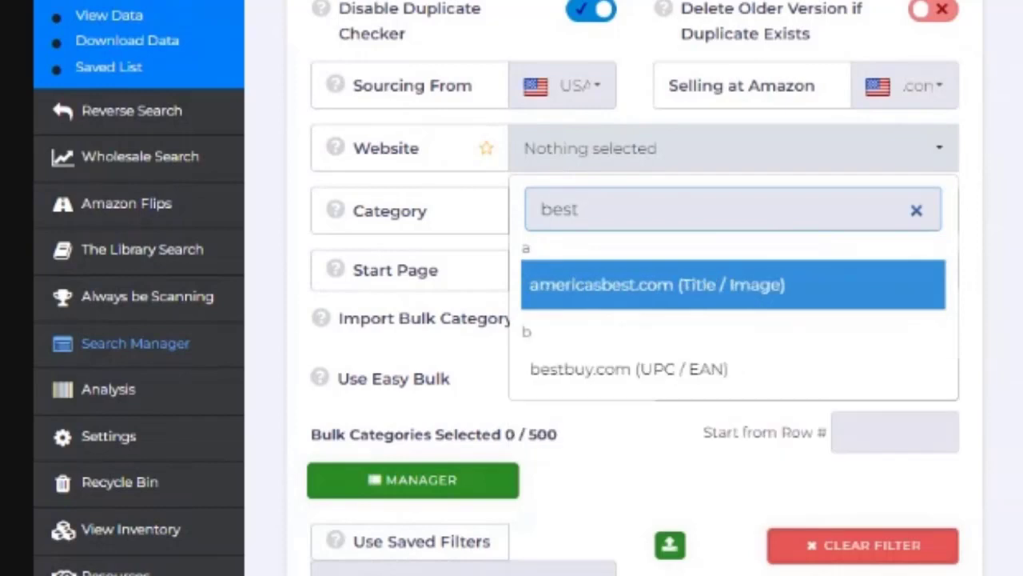
{"action": "left_click", "coordinate": [612, 387]}
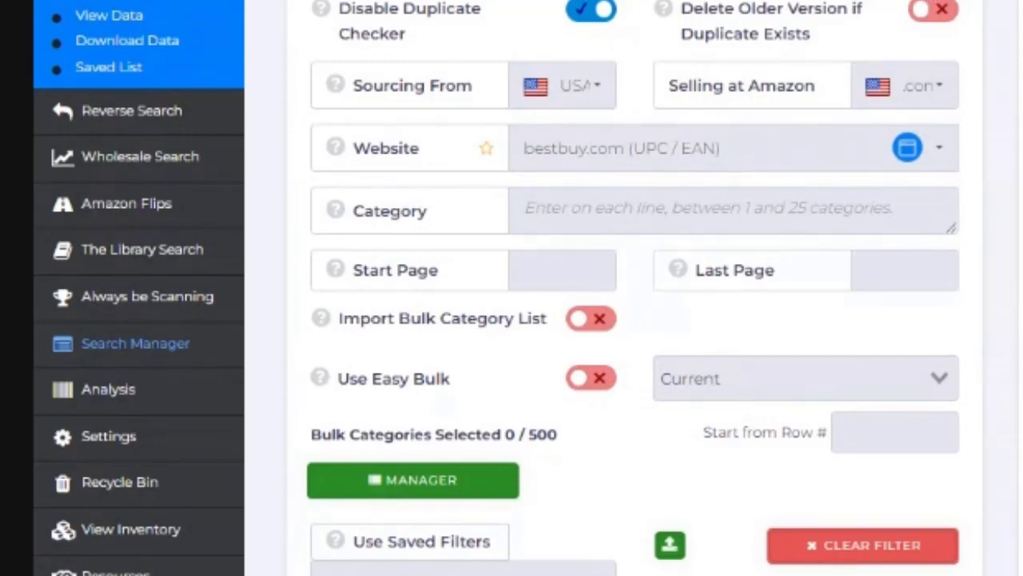
- Switch the Product Search from Advanced to Basic mode
{"action": "scroll", "coordinate": [632, 287], "scroll_direction": "up", "scroll_amount": 3}
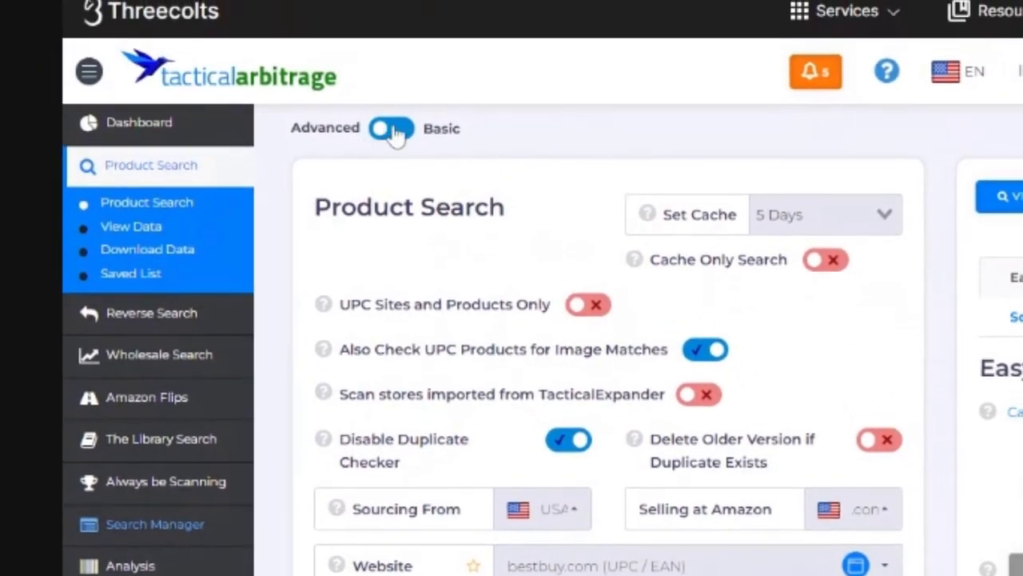
{"action": "left_click", "coordinate": [392, 130]}
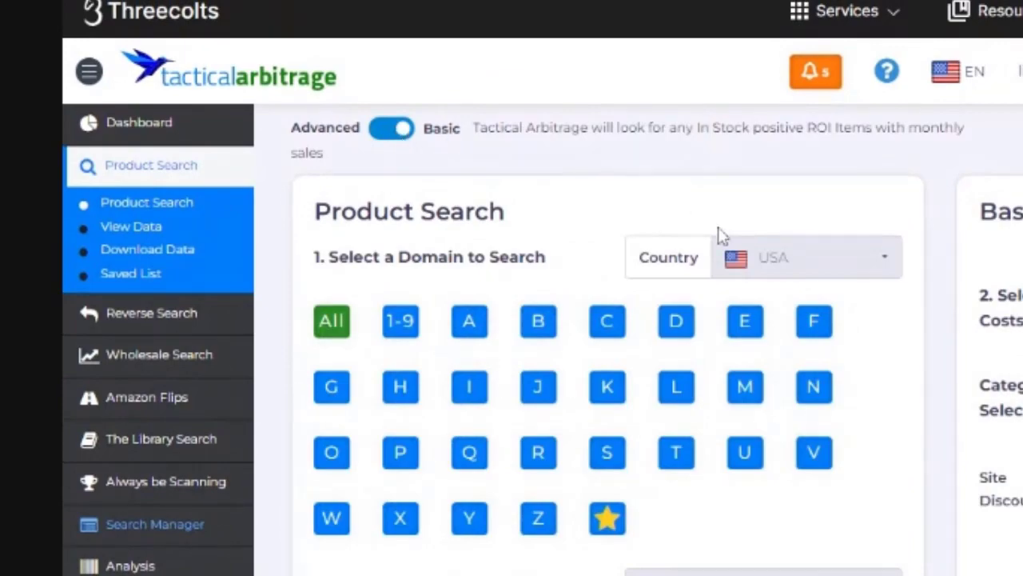
- Look through the source websites offered in Basic mode and return the Product Search to Advanced mode
{"action": "scroll", "coordinate": [720, 234], "scroll_direction": "down", "scroll_amount": 4}
{"action": "scroll", "coordinate": [719, 237], "scroll_direction": "down", "scroll_amount": 5}
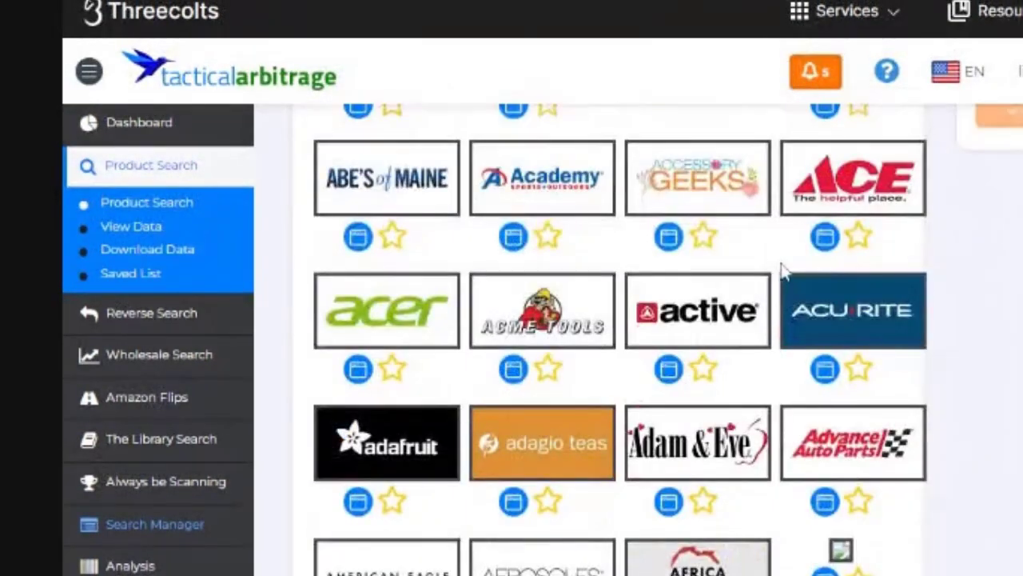
{"action": "scroll", "coordinate": [783, 270], "scroll_direction": "up", "scroll_amount": 4}
{"action": "scroll", "coordinate": [788, 274], "scroll_direction": "down", "scroll_amount": 5}
{"action": "scroll", "coordinate": [787, 270], "scroll_direction": "up", "scroll_amount": 9}
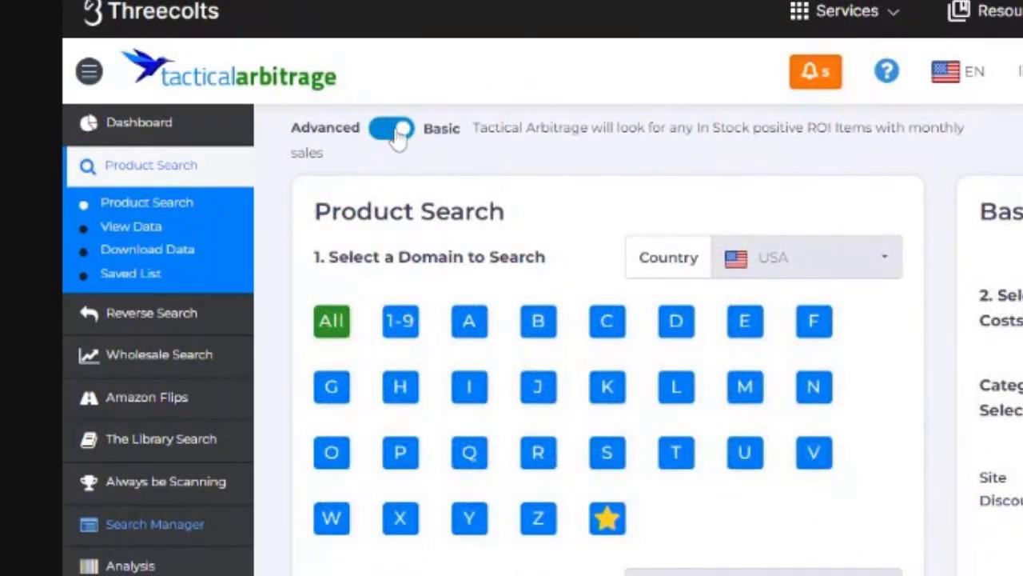
{"action": "left_click", "coordinate": [392, 130]}
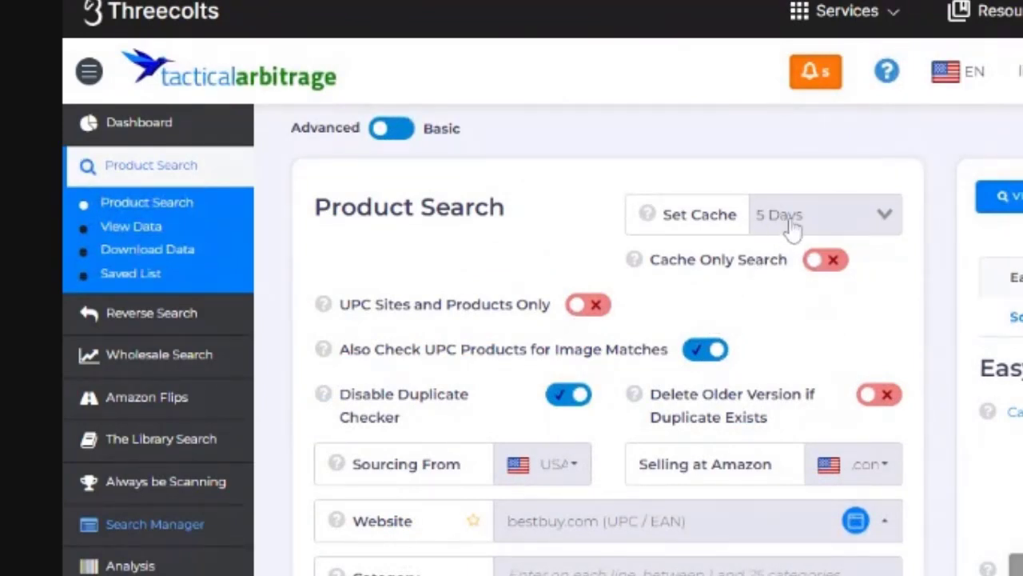
- Examine the Set Cache durations available for the Product Search and close the list without choosing another one
{"action": "left_click", "coordinate": [874, 232]}
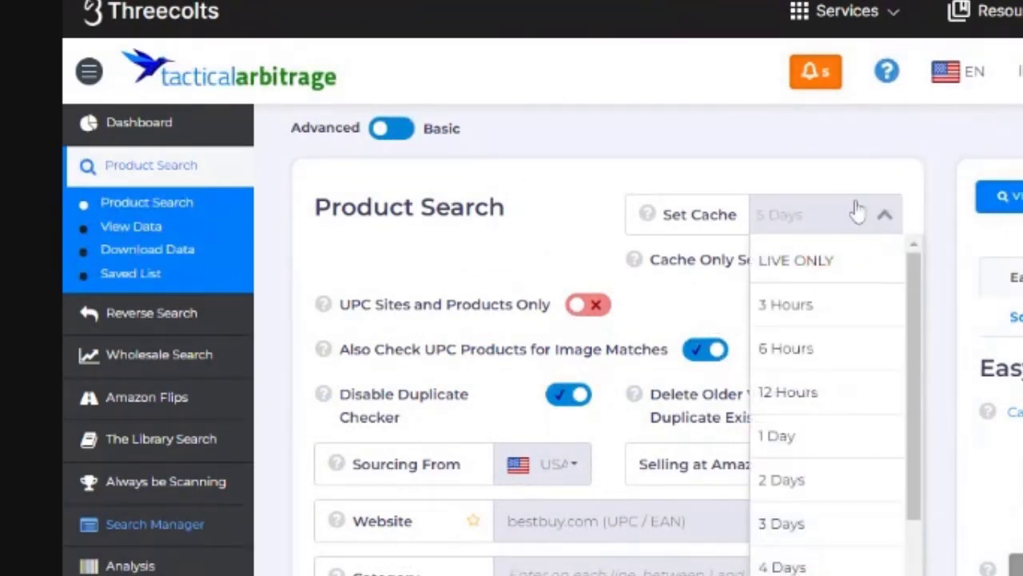
{"action": "key", "text": "Escape"}
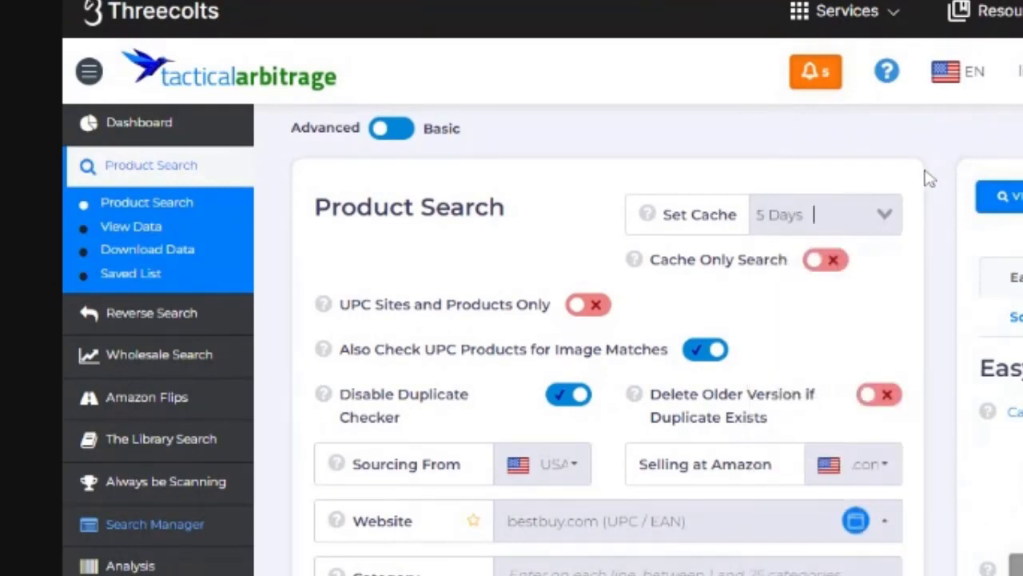
{"action": "left_click", "coordinate": [877, 211]}
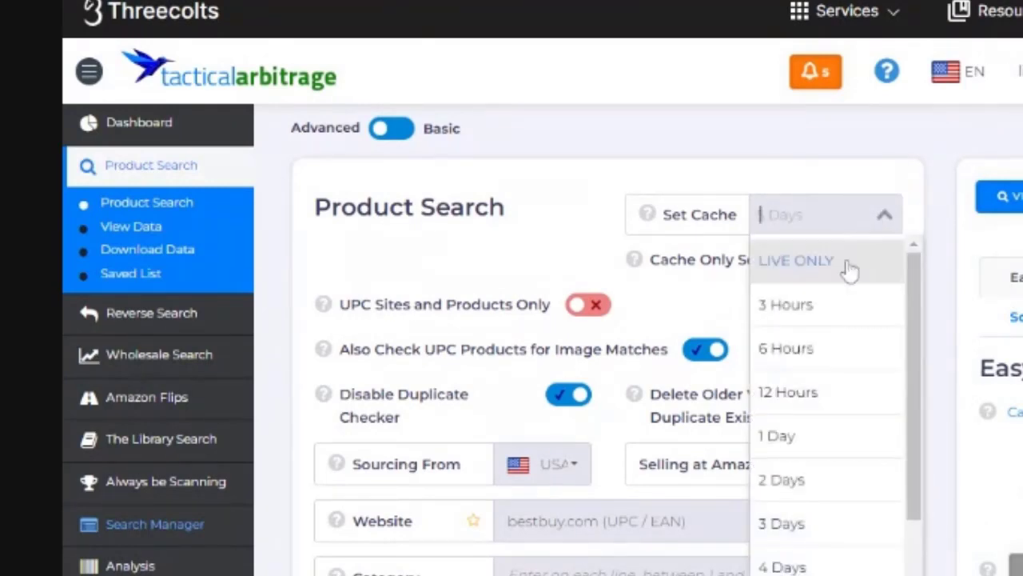
{"action": "scroll", "coordinate": [839, 472], "scroll_direction": "down", "scroll_amount": 2}
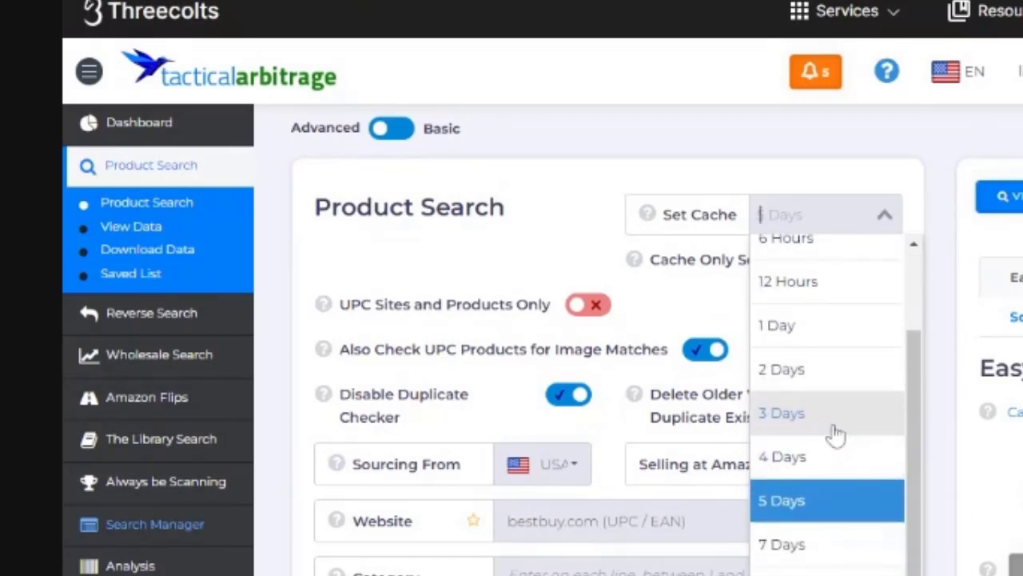
{"action": "scroll", "coordinate": [834, 325], "scroll_direction": "up", "scroll_amount": 2}
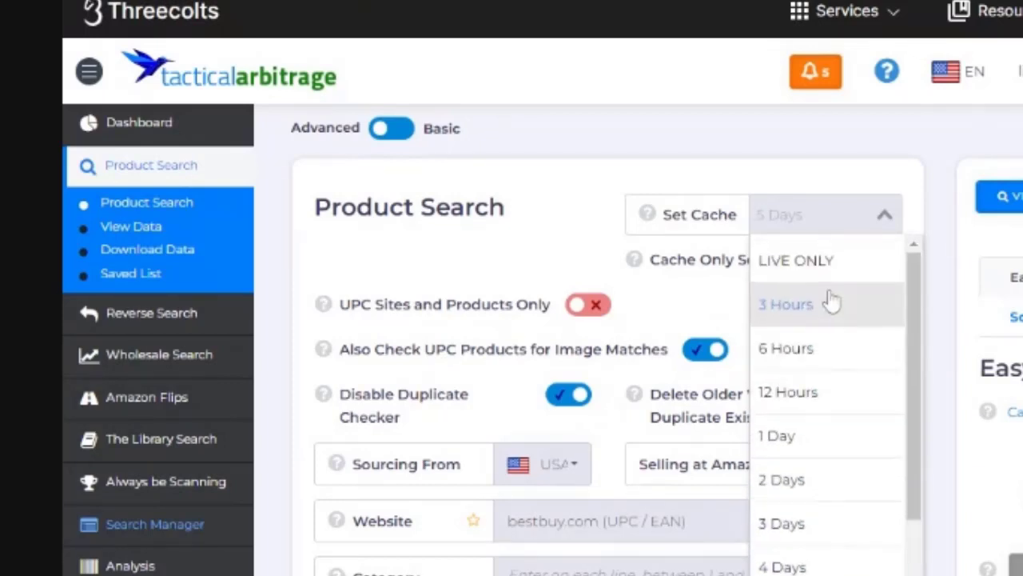
{"action": "left_click", "coordinate": [824, 149]}
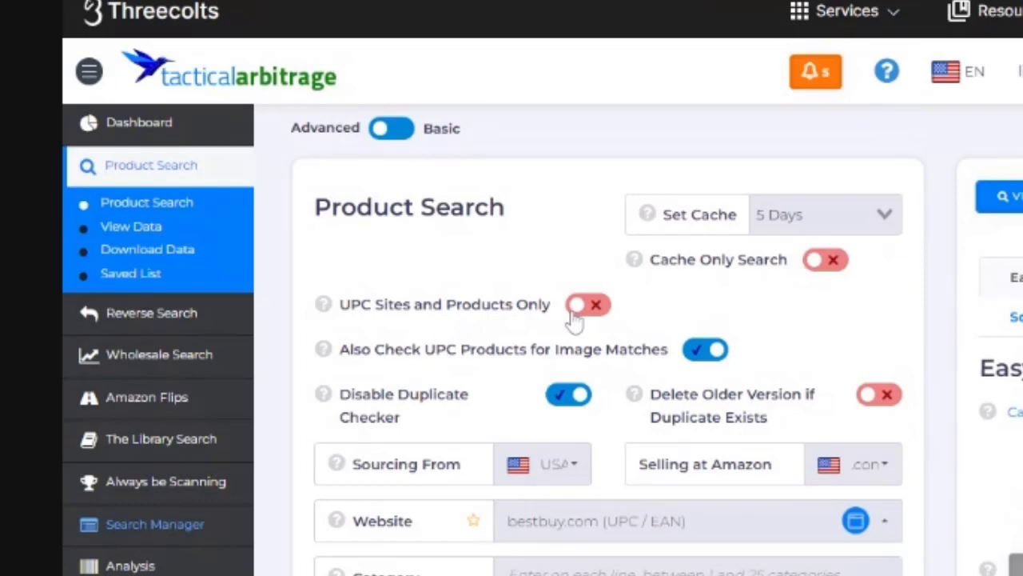
- Review the duplicate and category settings of the bestbuy.com search and enable Use Easy Bulk
{"action": "scroll", "coordinate": [574, 319], "scroll_direction": "down", "scroll_amount": 2}
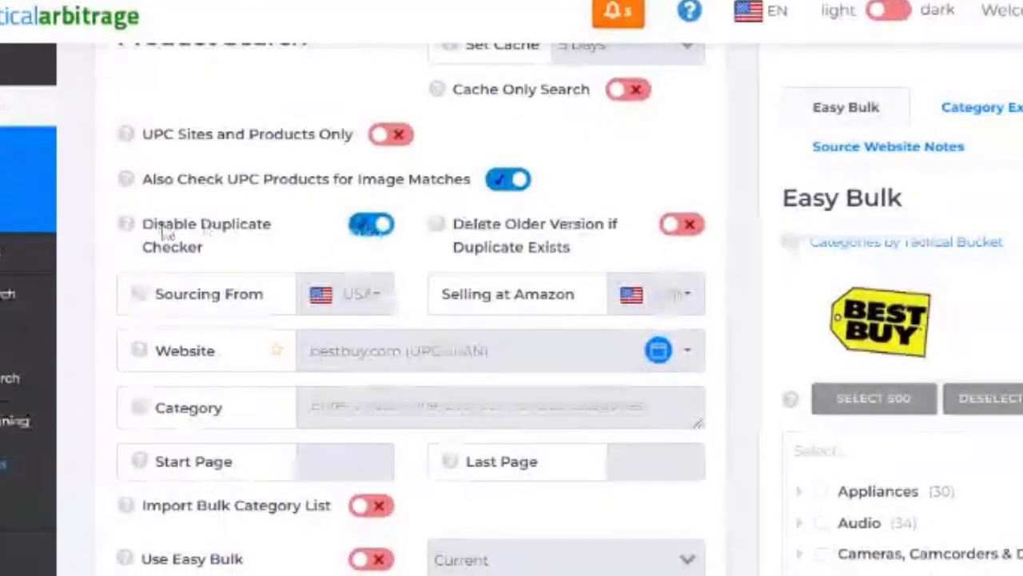
{"action": "mouse_move", "coordinate": [126, 227]}
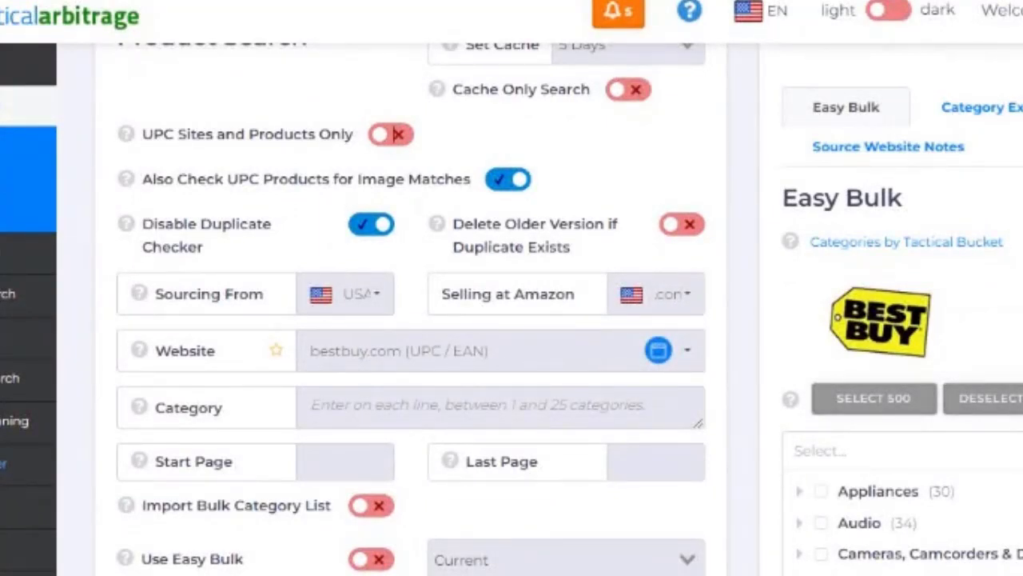
{"action": "left_click", "coordinate": [373, 560]}
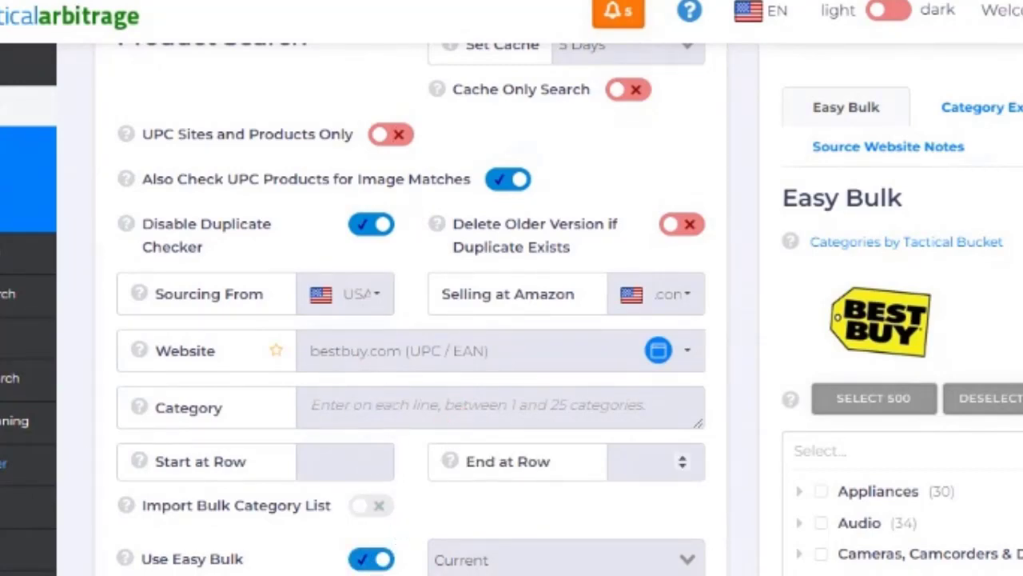
{"action": "scroll", "coordinate": [588, 453], "scroll_direction": "down", "scroll_amount": 5}
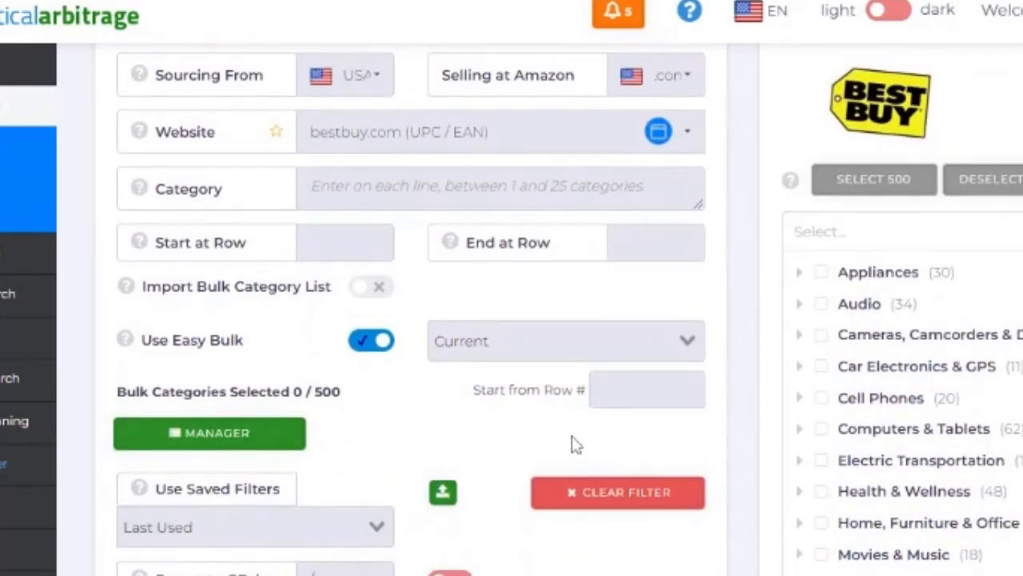
{"action": "scroll", "coordinate": [576, 444], "scroll_direction": "up", "scroll_amount": 1}
{"action": "scroll", "coordinate": [588, 446], "scroll_direction": "up", "scroll_amount": 1}
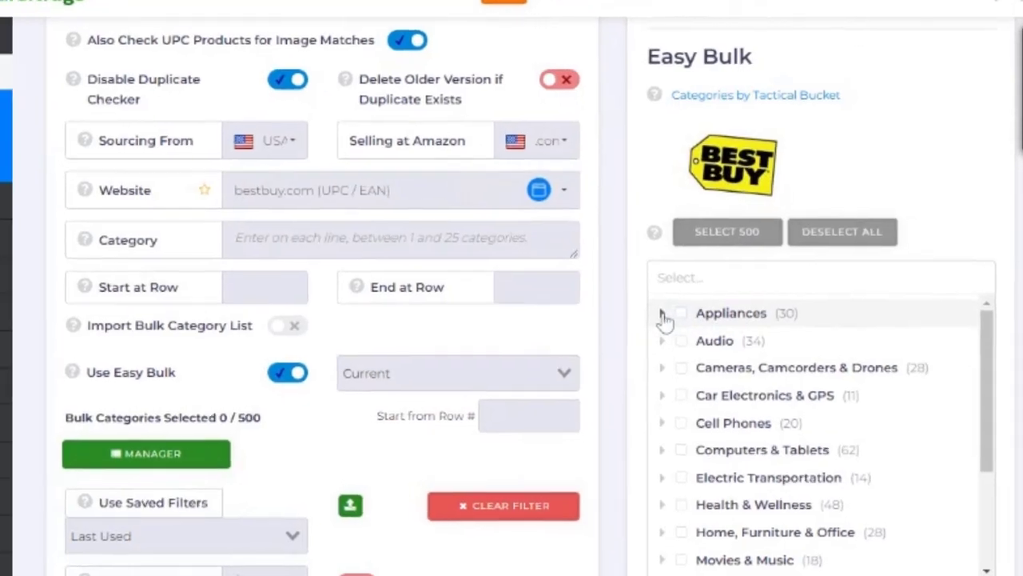
- Expand the Appliances category in Easy Bulk and select its Small Kitchen Appliances subcategory
{"action": "left_click", "coordinate": [674, 322]}
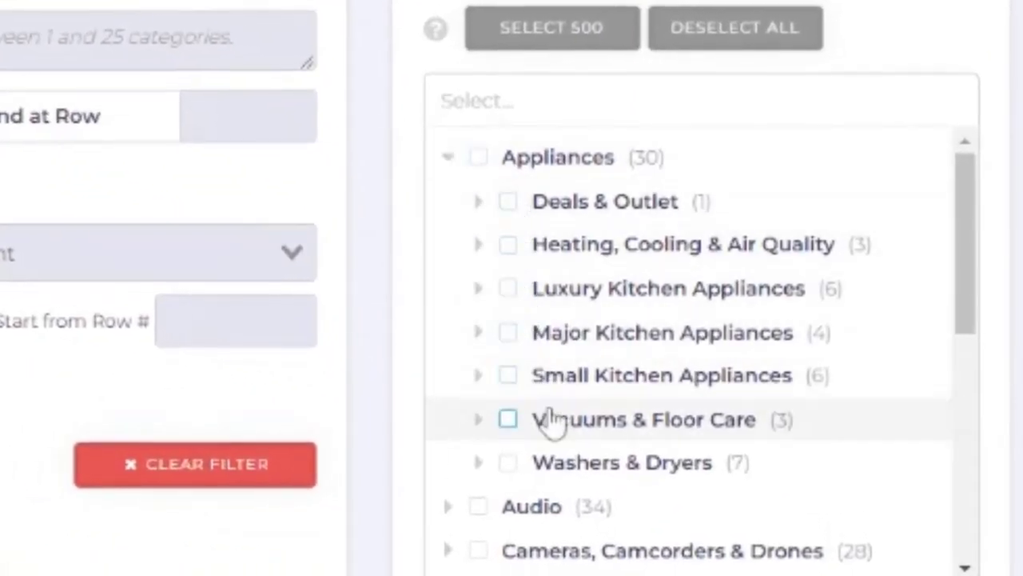
{"action": "left_click", "coordinate": [448, 159]}
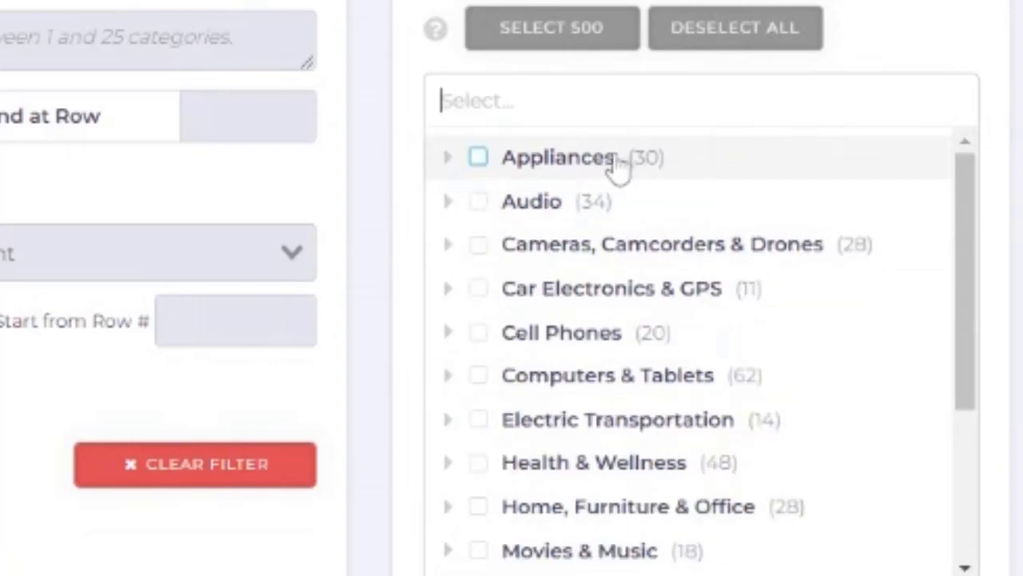
{"action": "left_click", "coordinate": [451, 163]}
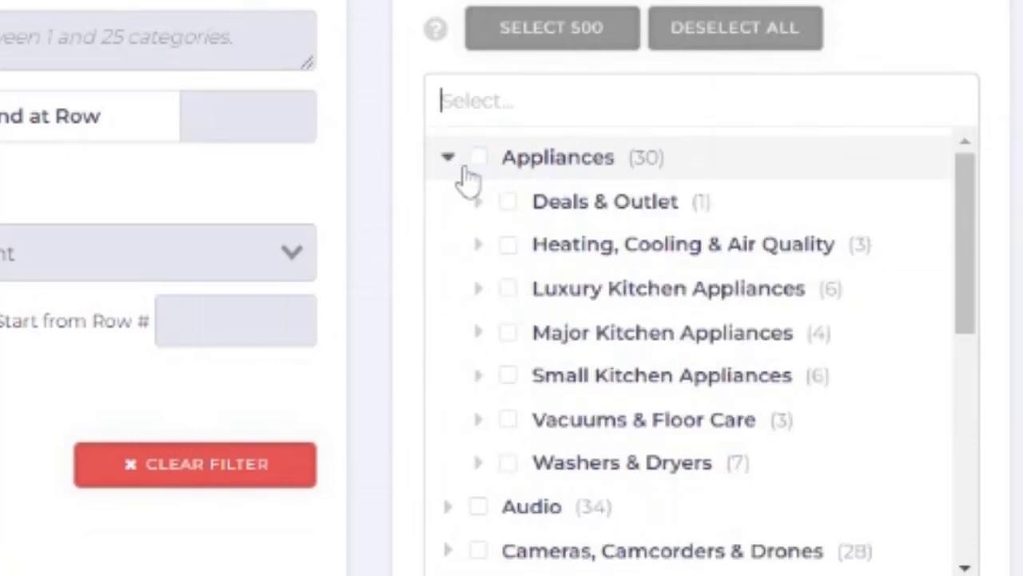
{"action": "left_click", "coordinate": [509, 377]}
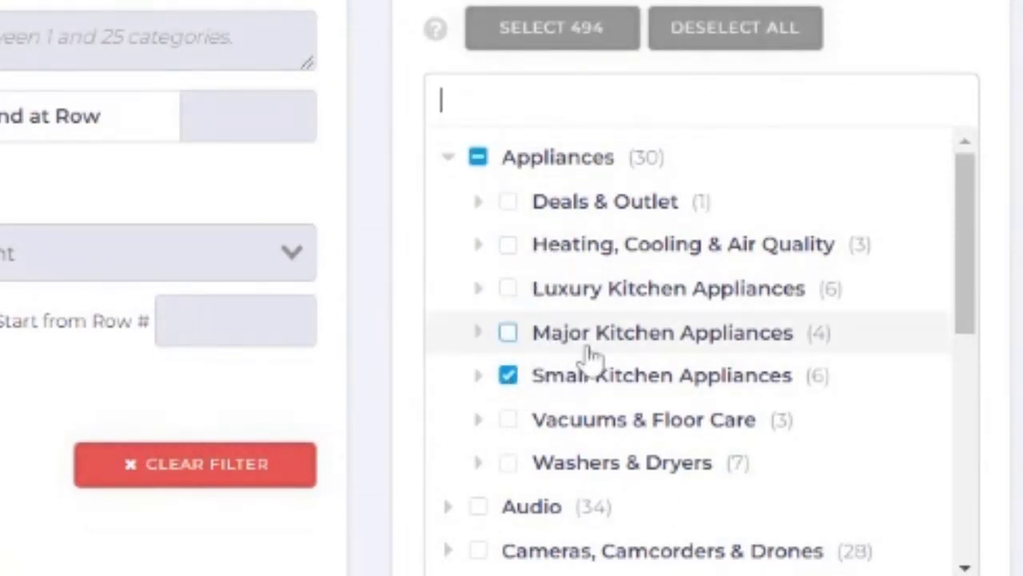
- Find Toys, Games & Collectibles among the Easy Bulk categories, expand it and select Games, Puzzles & Cards
{"action": "scroll", "coordinate": [587, 354], "scroll_direction": "down", "scroll_amount": 2}
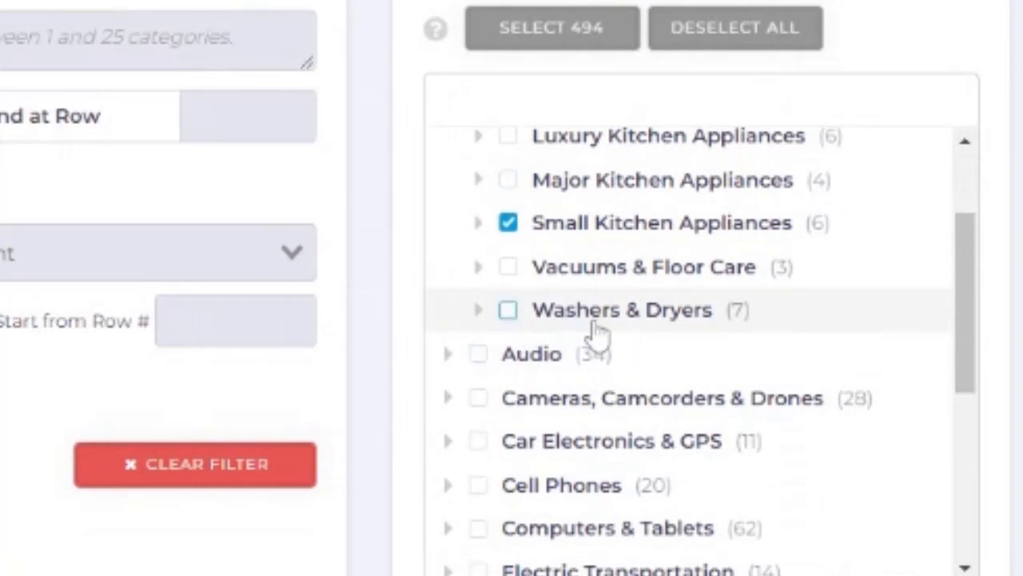
{"action": "scroll", "coordinate": [655, 311], "scroll_direction": "up", "scroll_amount": 2}
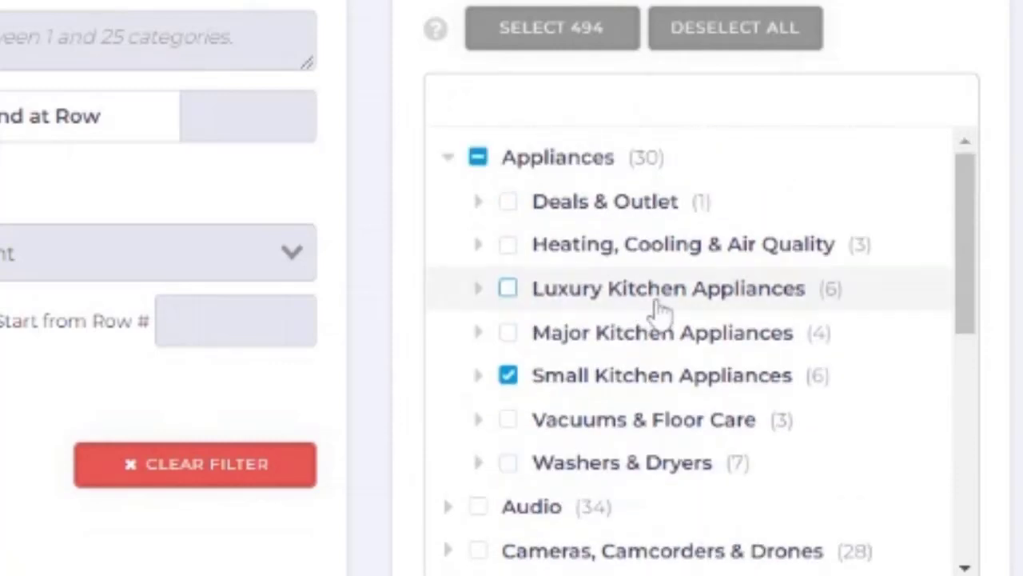
{"action": "scroll", "coordinate": [660, 302], "scroll_direction": "down", "scroll_amount": 4}
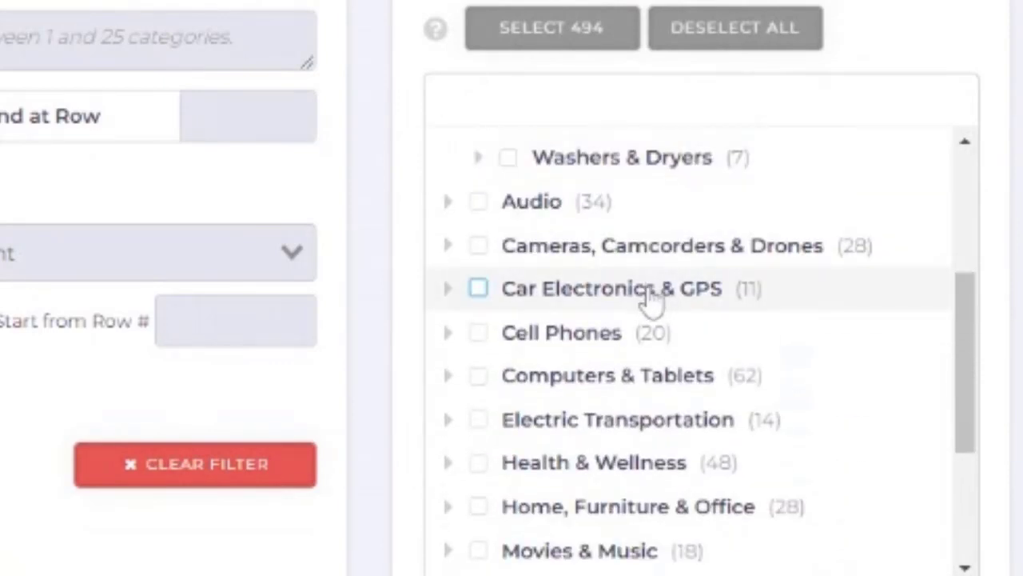
{"action": "scroll", "coordinate": [664, 295], "scroll_direction": "down", "scroll_amount": 2}
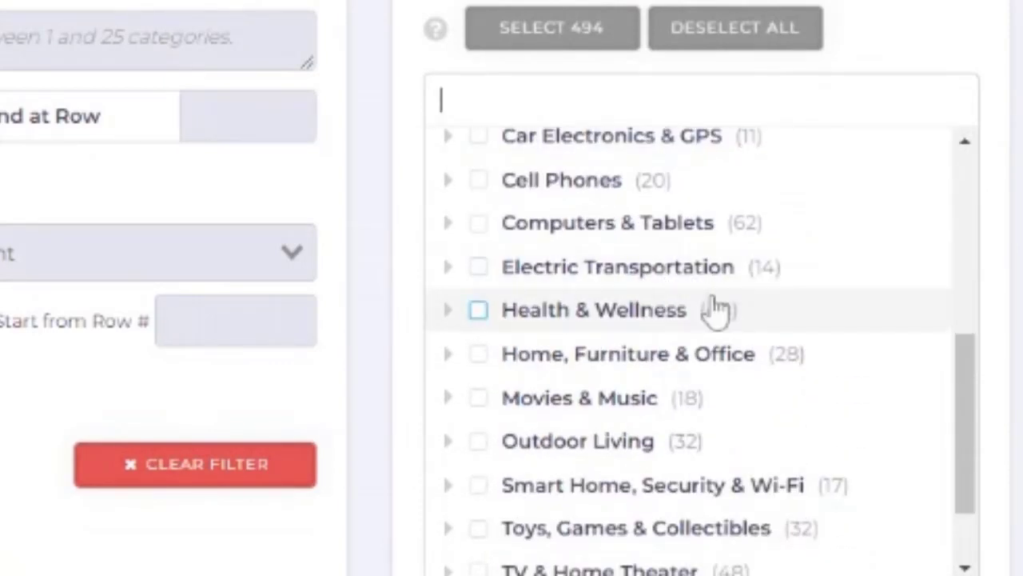
{"action": "scroll", "coordinate": [716, 310], "scroll_direction": "down", "scroll_amount": 1}
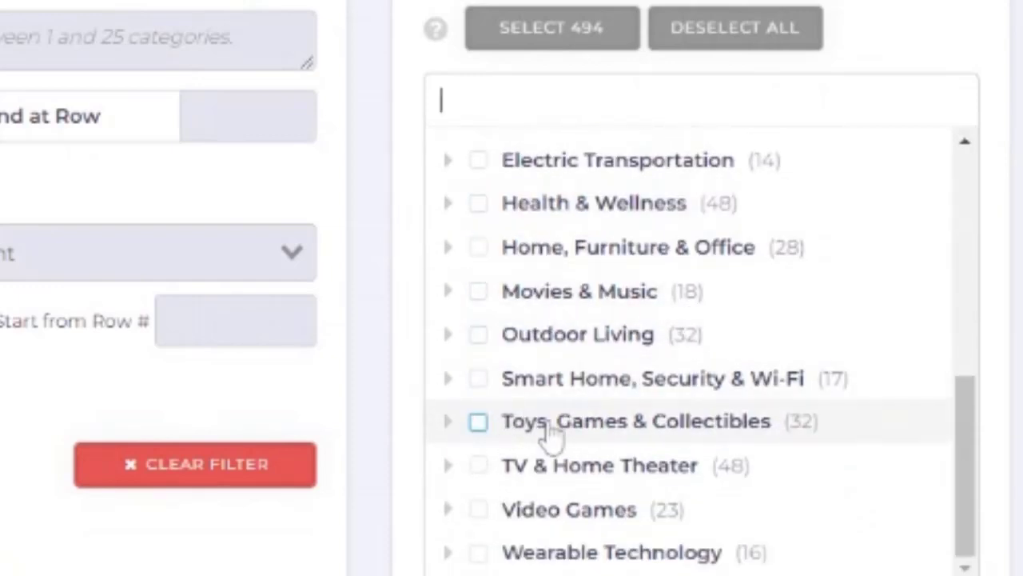
{"action": "left_click", "coordinate": [448, 423]}
{"action": "scroll", "coordinate": [599, 432], "scroll_direction": "down", "scroll_amount": 3}
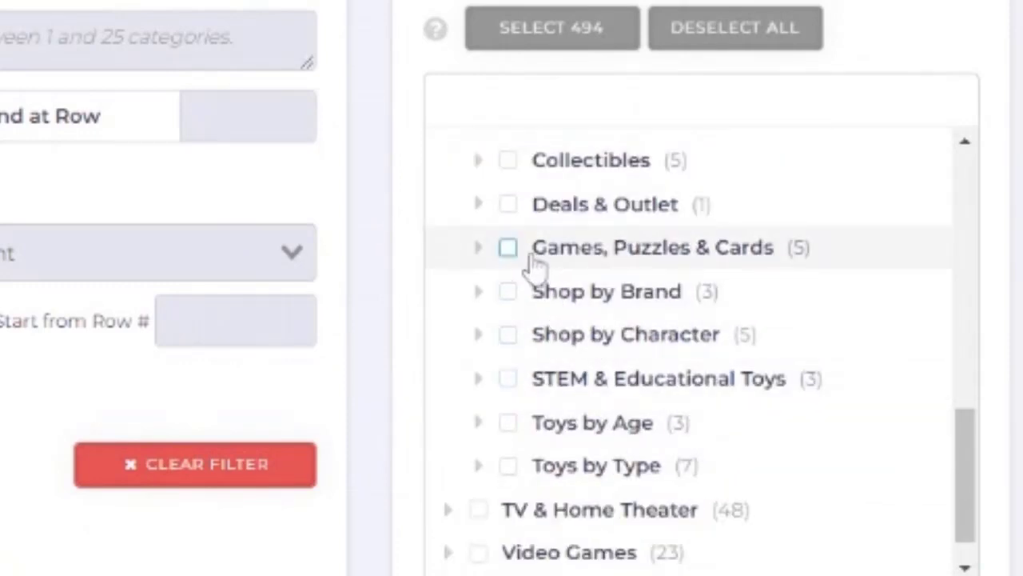
{"action": "scroll", "coordinate": [551, 264], "scroll_direction": "up", "scroll_amount": 3}
{"action": "scroll", "coordinate": [568, 300], "scroll_direction": "down", "scroll_amount": 3}
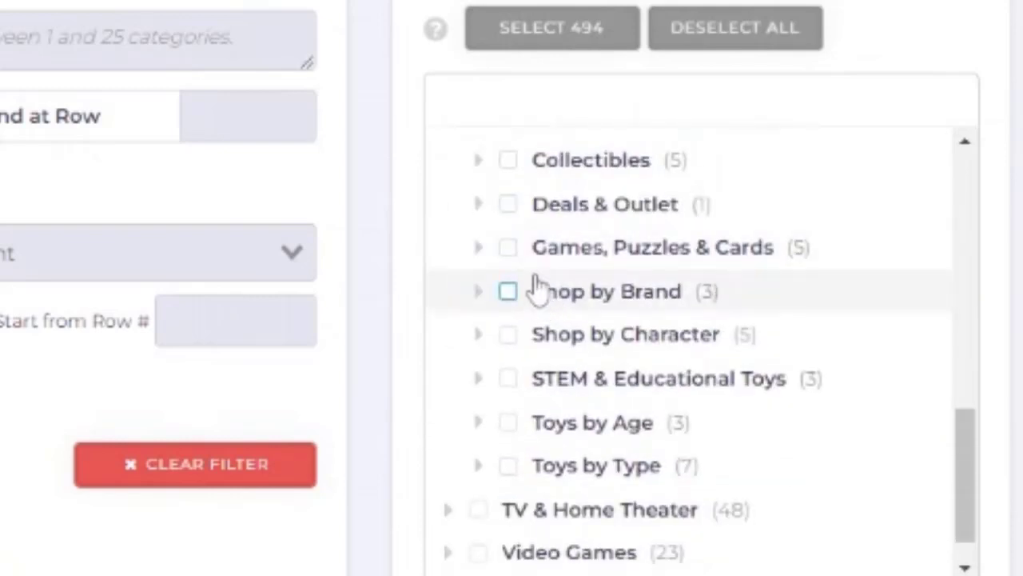
{"action": "left_click", "coordinate": [509, 250]}
{"action": "scroll", "coordinate": [563, 256], "scroll_direction": "down", "scroll_amount": 5}
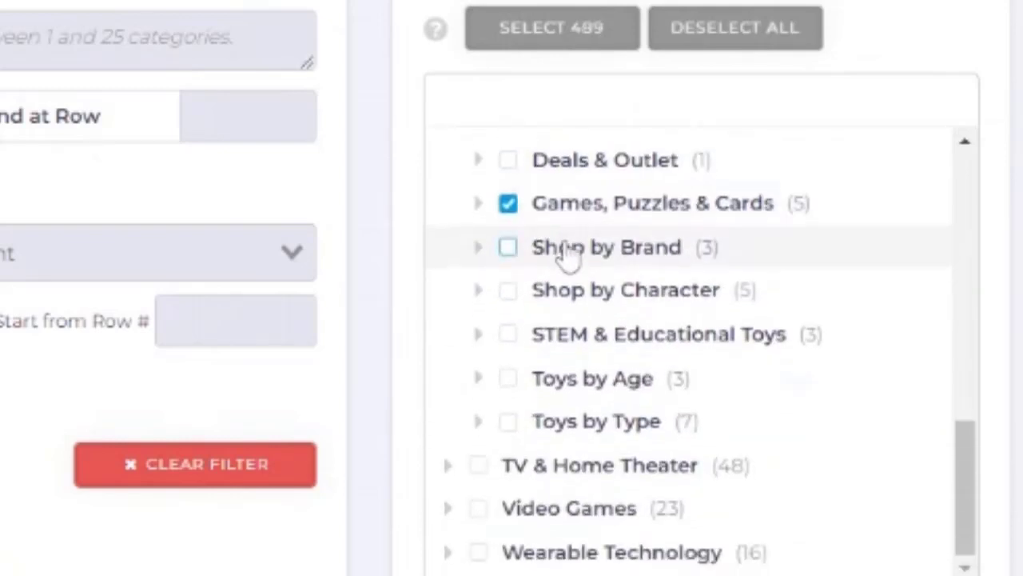
- Look through the Video Games subcategories, and collapse both Video Games and Toys, Games & Collectibles
{"action": "scroll", "coordinate": [582, 258], "scroll_direction": "up", "scroll_amount": 3}
{"action": "scroll", "coordinate": [583, 258], "scroll_direction": "down", "scroll_amount": 3}
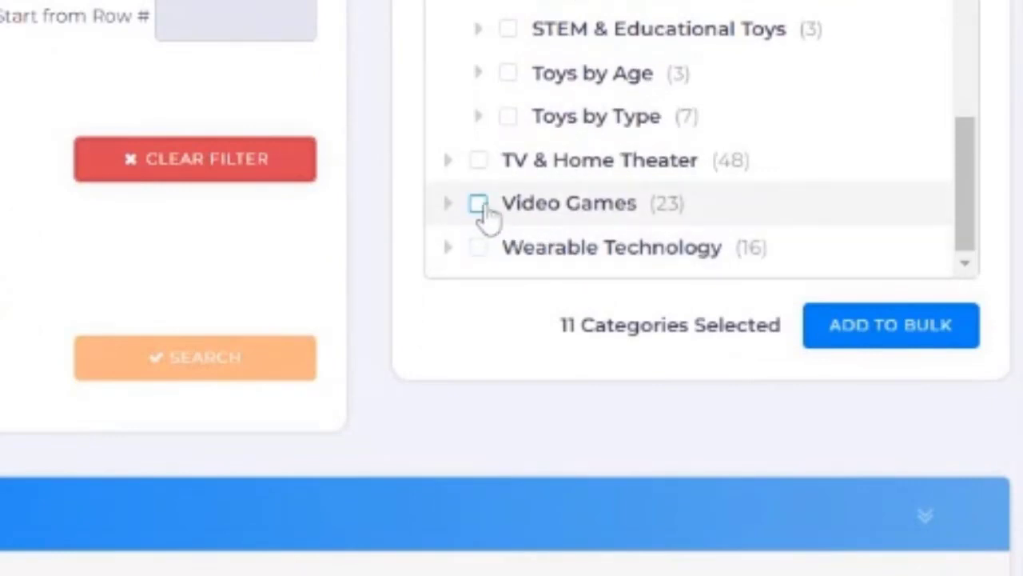
{"action": "left_click", "coordinate": [450, 205]}
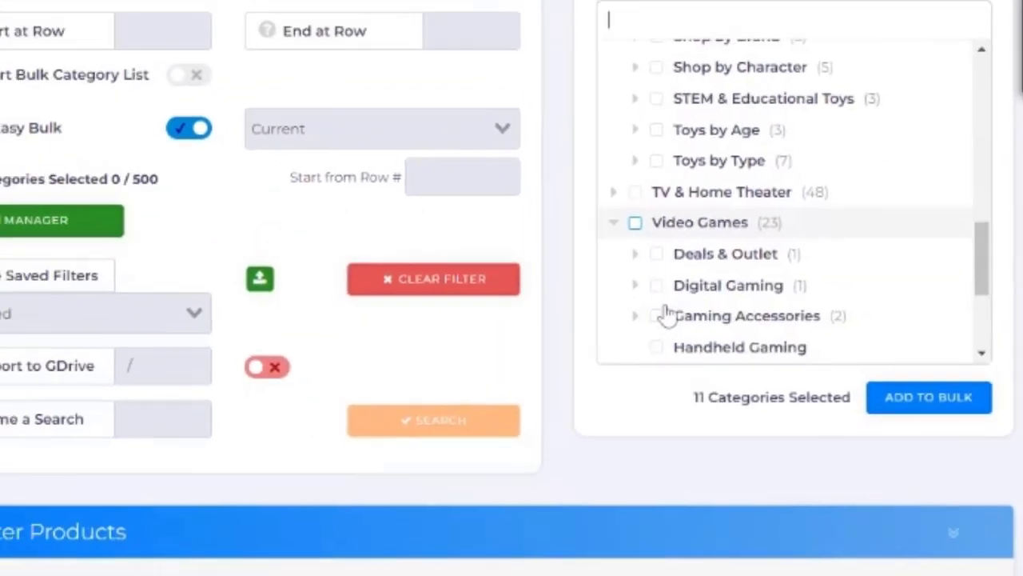
{"action": "scroll", "coordinate": [662, 310], "scroll_direction": "down", "scroll_amount": 3}
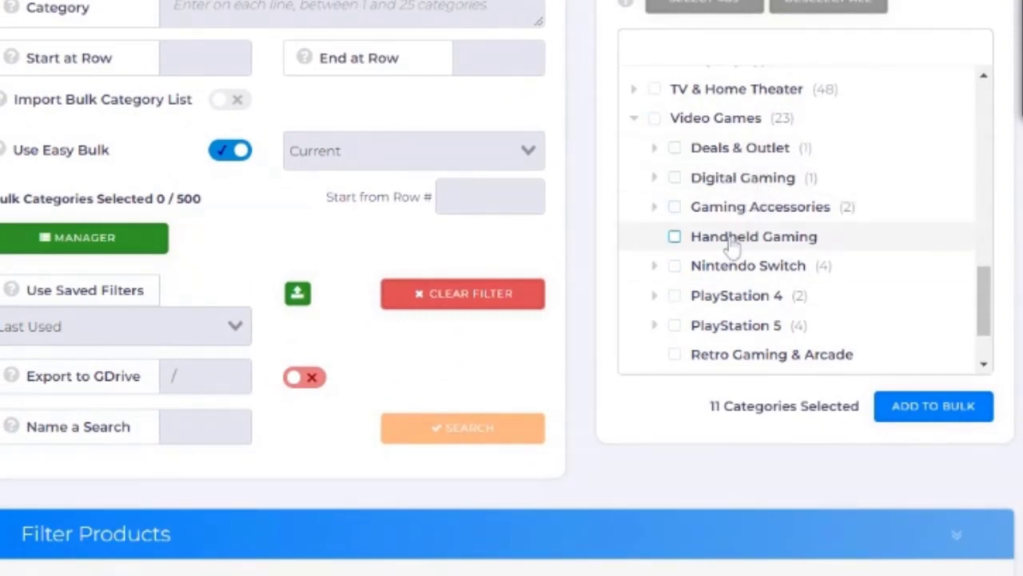
{"action": "scroll", "coordinate": [704, 263], "scroll_direction": "up", "scroll_amount": 1}
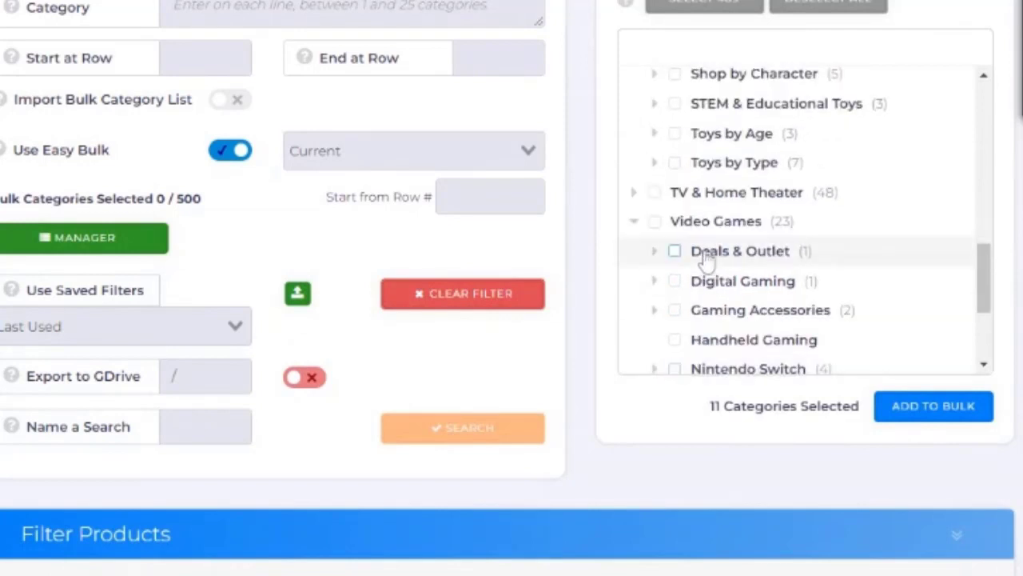
{"action": "left_click", "coordinate": [643, 223]}
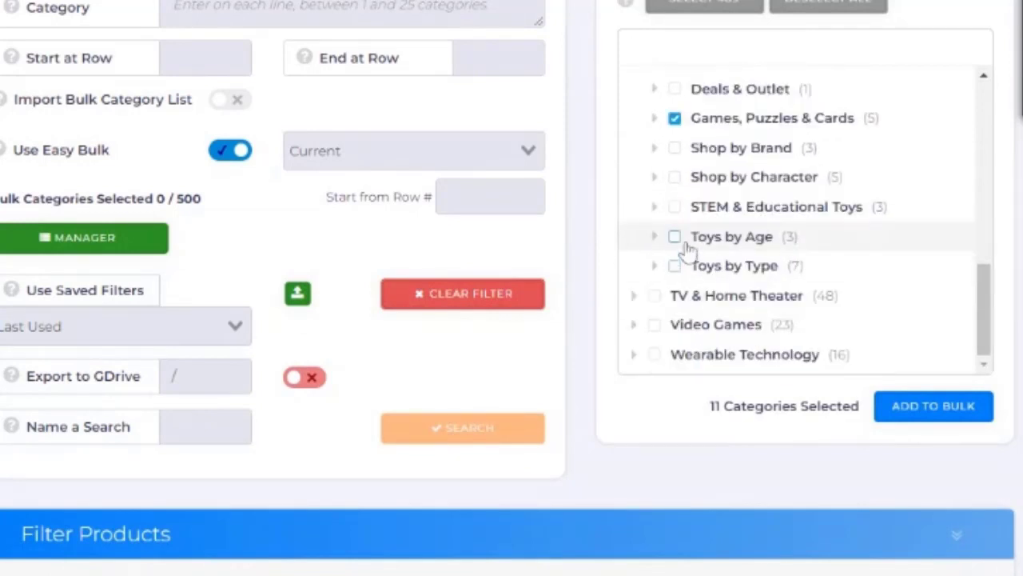
{"action": "scroll", "coordinate": [687, 239], "scroll_direction": "up", "scroll_amount": 2}
{"action": "left_click", "coordinate": [636, 134]}
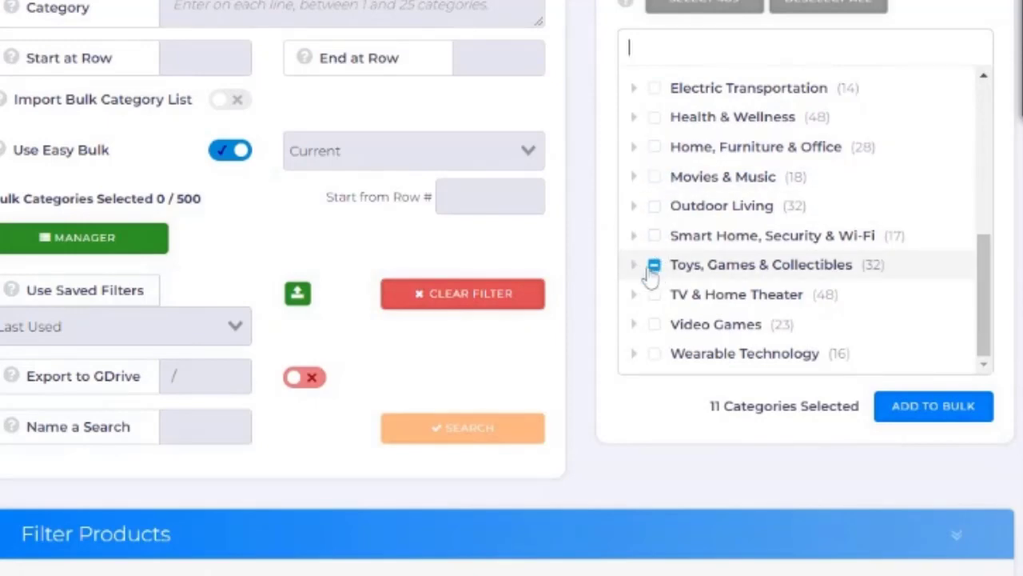
- Expand Source Price Adjustments under Filter Products to view the discount, cashback, gift card and sales tax settings
{"action": "scroll", "coordinate": [658, 240], "scroll_direction": "down", "scroll_amount": 2}
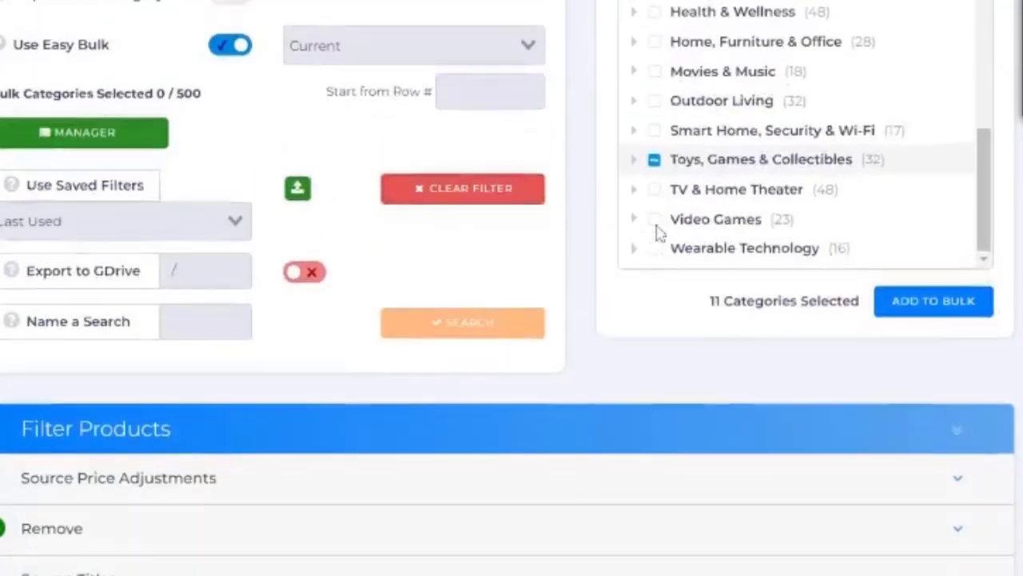
{"action": "scroll", "coordinate": [240, 232], "scroll_direction": "down", "scroll_amount": 2}
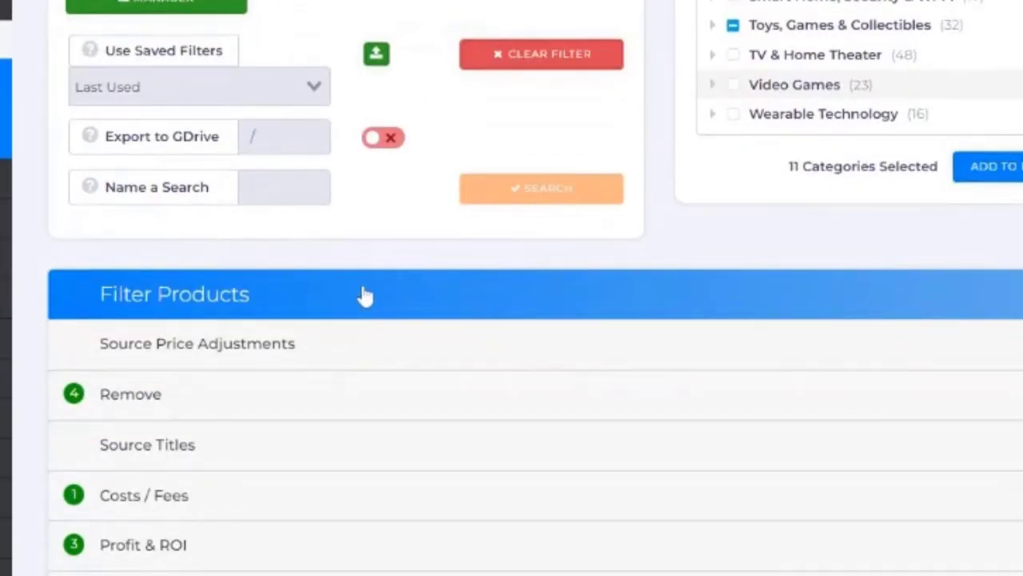
{"action": "left_click", "coordinate": [414, 349]}
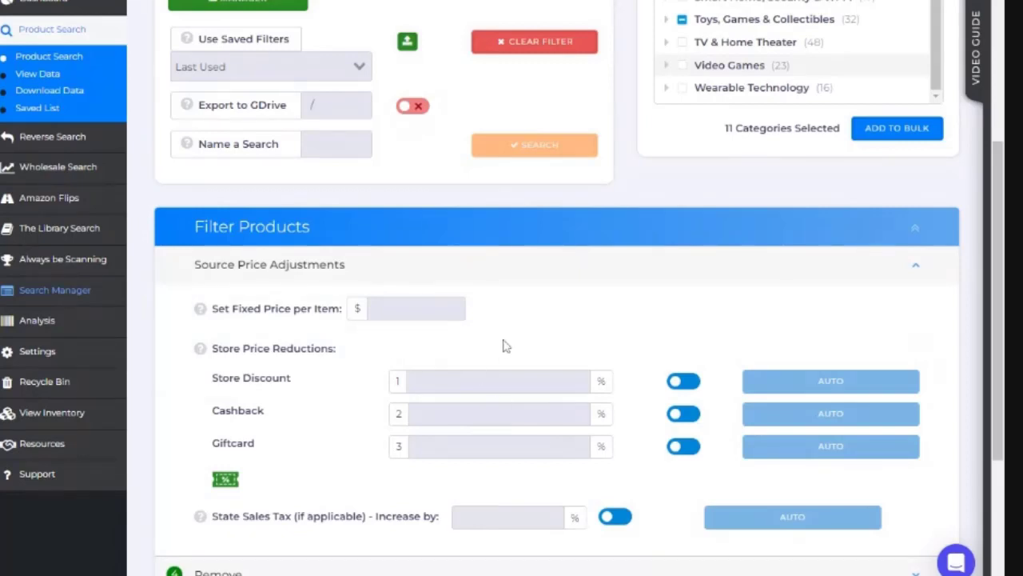
- Collapse Source Price Adjustments, expand the Remove section under Filter Products and look over its options
{"action": "scroll", "coordinate": [436, 303], "scroll_direction": "down", "scroll_amount": 3}
{"action": "scroll", "coordinate": [436, 304], "scroll_direction": "up", "scroll_amount": 1}
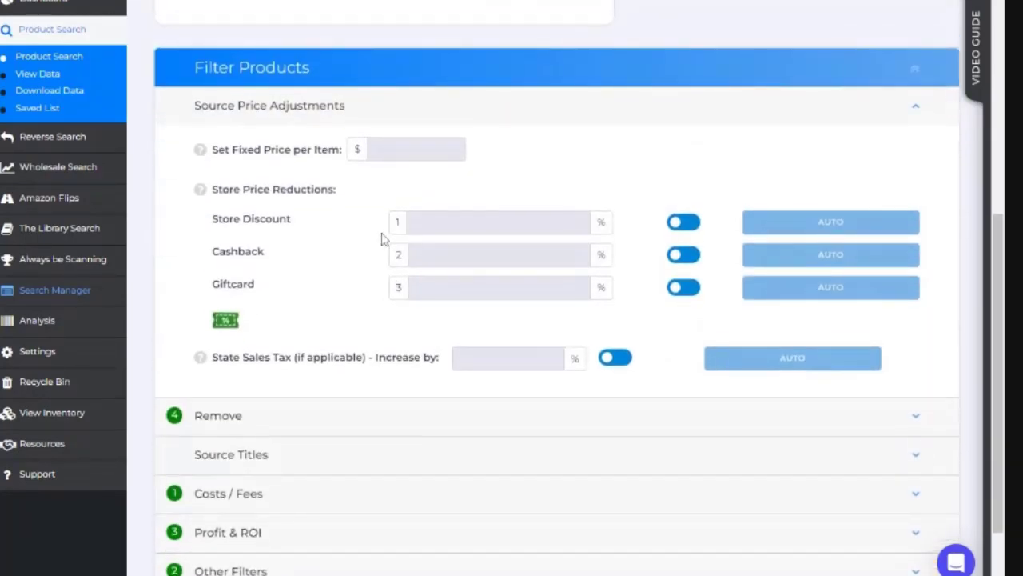
{"action": "left_click", "coordinate": [389, 97]}
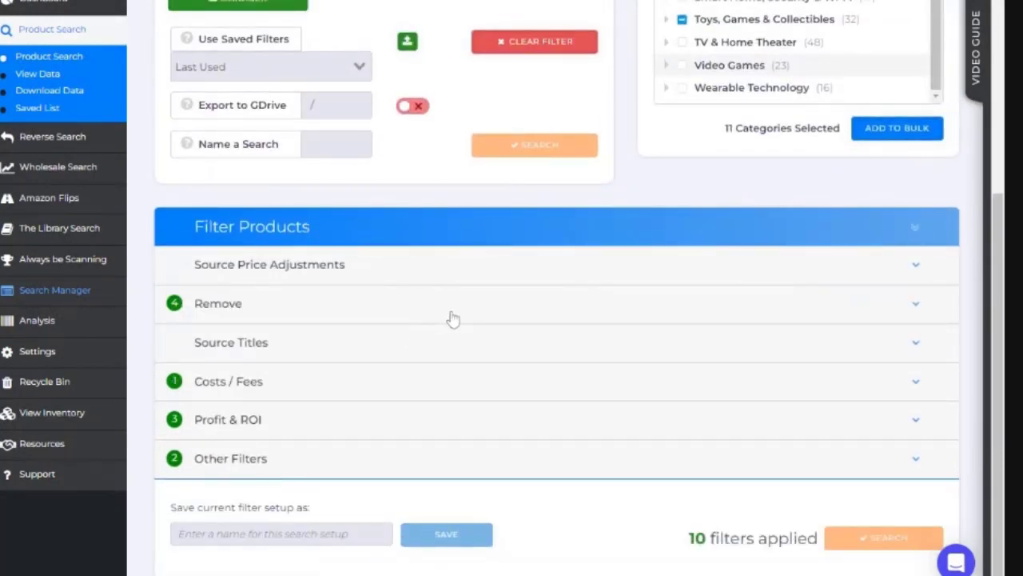
{"action": "left_click", "coordinate": [452, 319]}
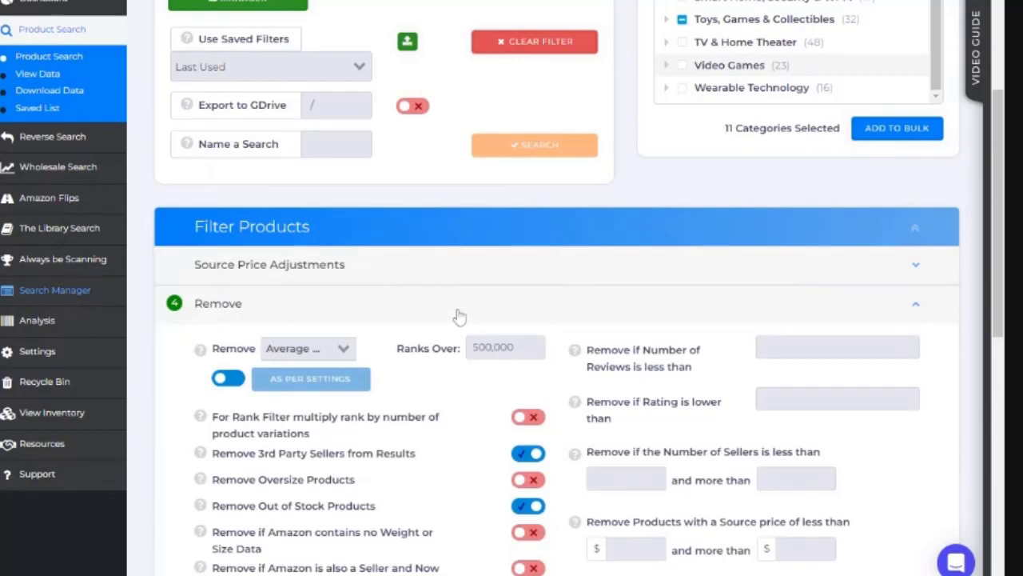
{"action": "scroll", "coordinate": [460, 317], "scroll_direction": "down", "scroll_amount": 1}
{"action": "scroll", "coordinate": [448, 308], "scroll_direction": "down", "scroll_amount": 3}
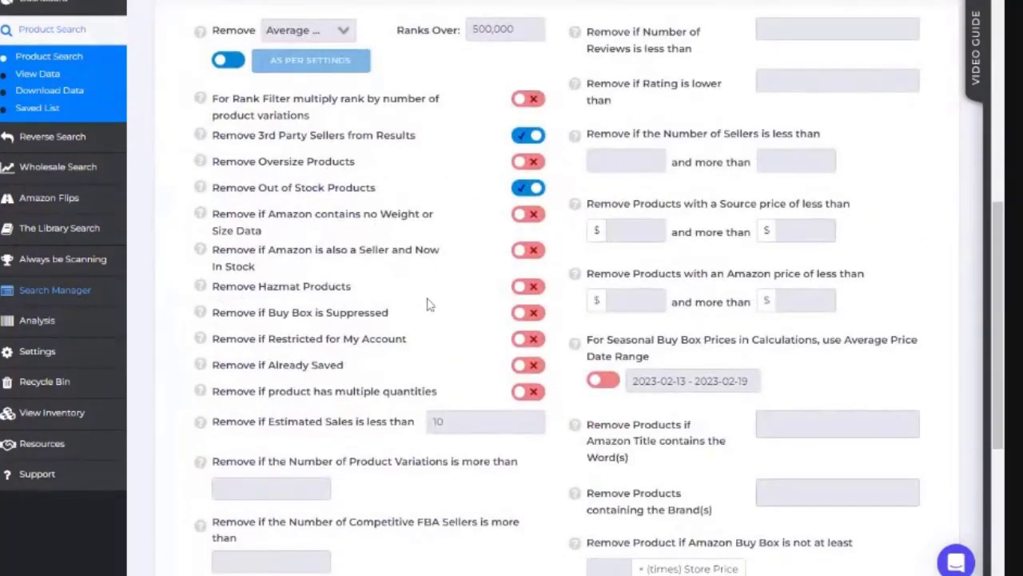
{"action": "scroll", "coordinate": [438, 295], "scroll_direction": "up", "scroll_amount": 3}
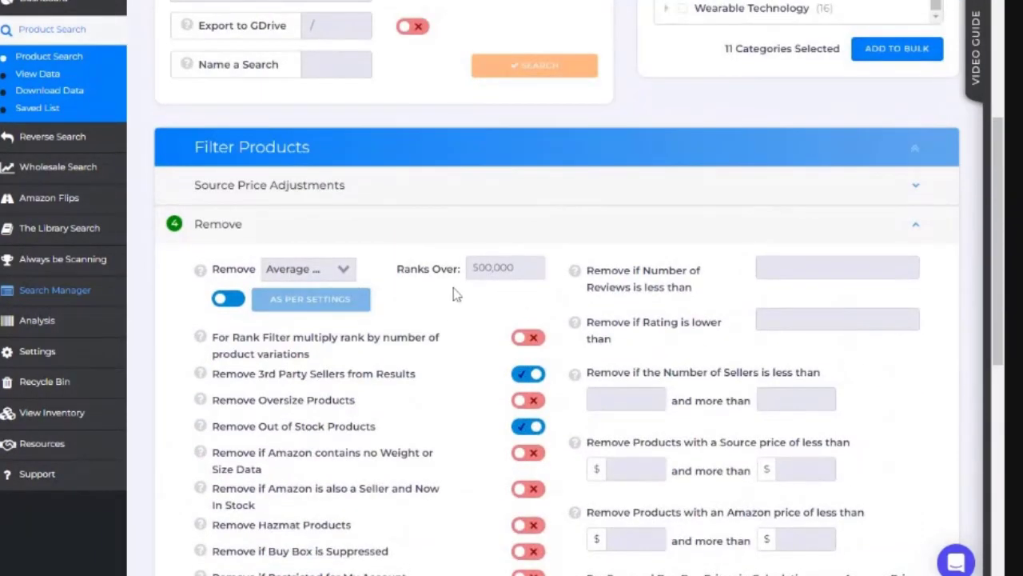
- Select Average 90 day as the rank basis for the Remove ranks filter
{"action": "left_click", "coordinate": [333, 274]}
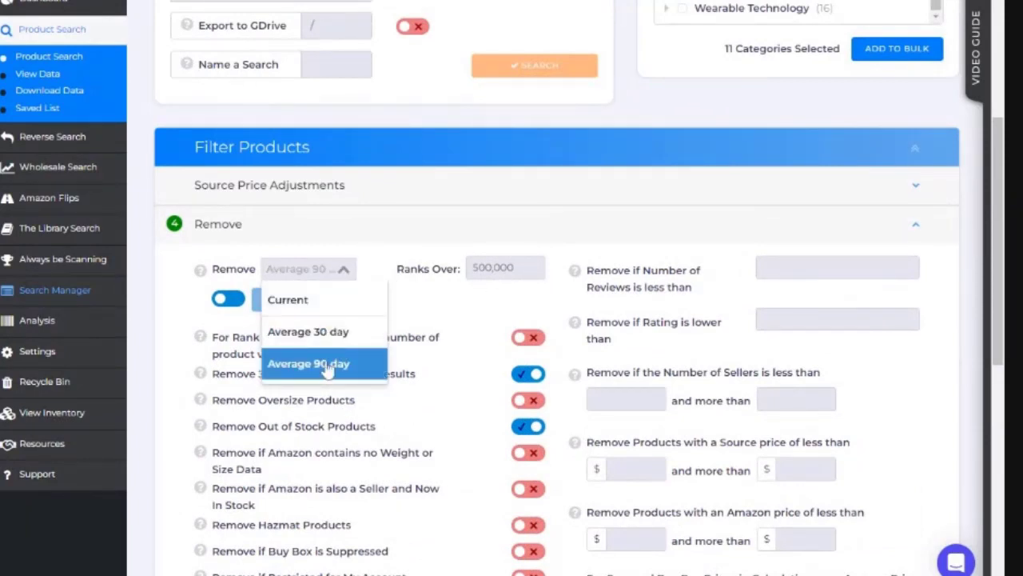
{"action": "left_click", "coordinate": [328, 366]}
{"action": "left_click", "coordinate": [338, 275]}
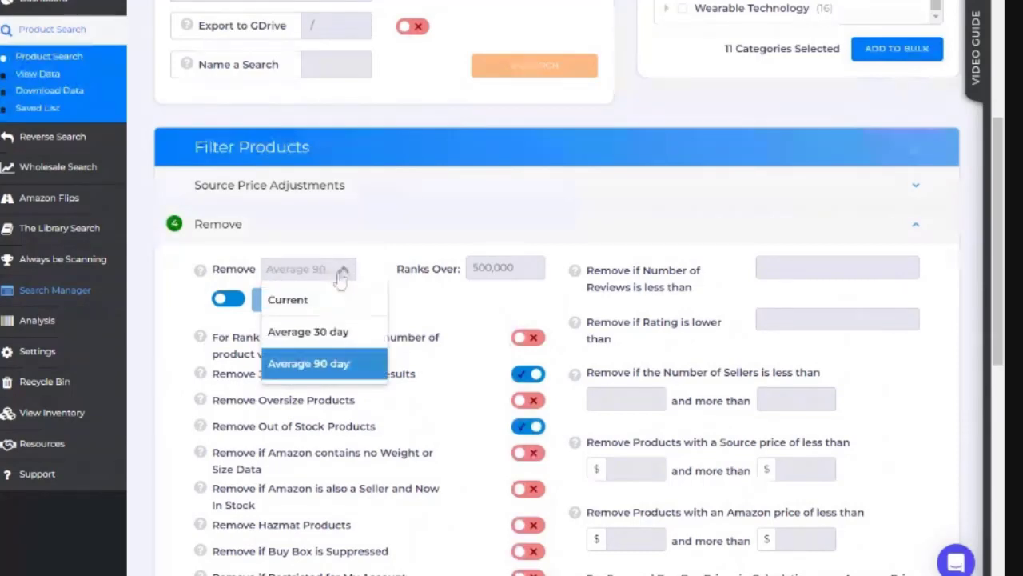
{"action": "left_click", "coordinate": [474, 304]}
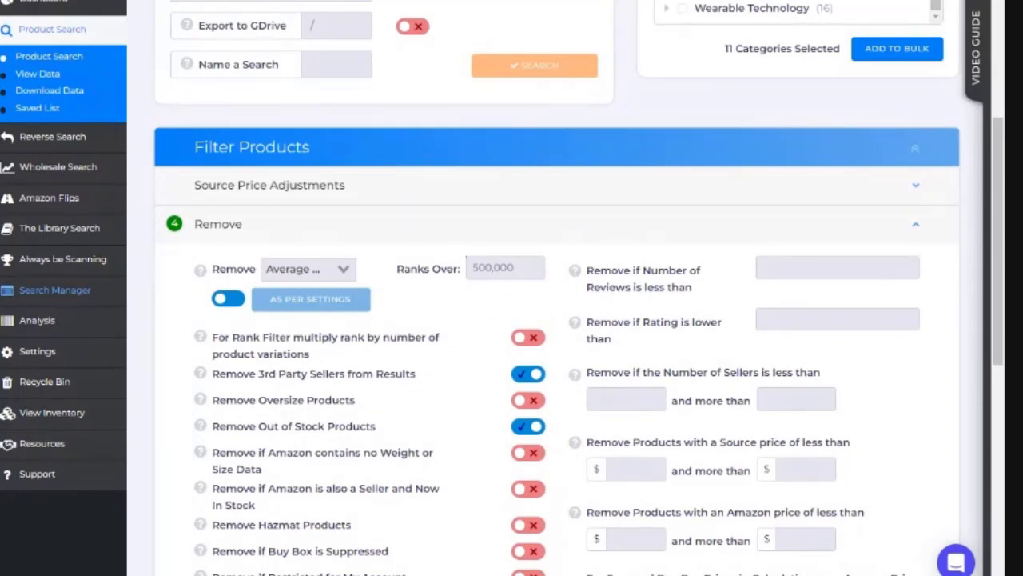
- View the help for the rank-by-variations filter, and switch Remove if Amazon is also a Seller and Now In Stock on and back off
{"action": "scroll", "coordinate": [367, 318], "scroll_direction": "down", "scroll_amount": 2}
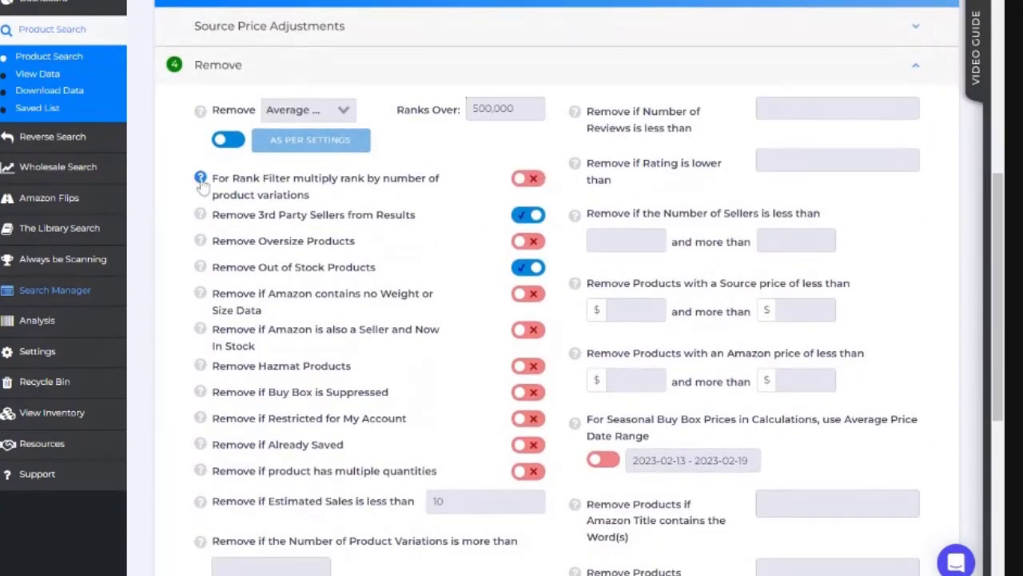
{"action": "left_click", "coordinate": [201, 179]}
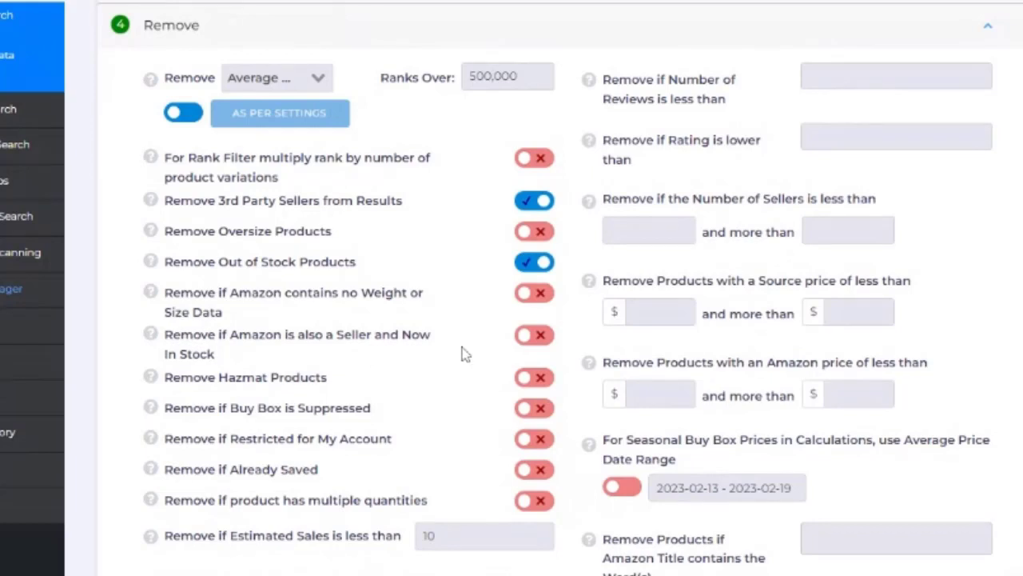
{"action": "left_click", "coordinate": [528, 338]}
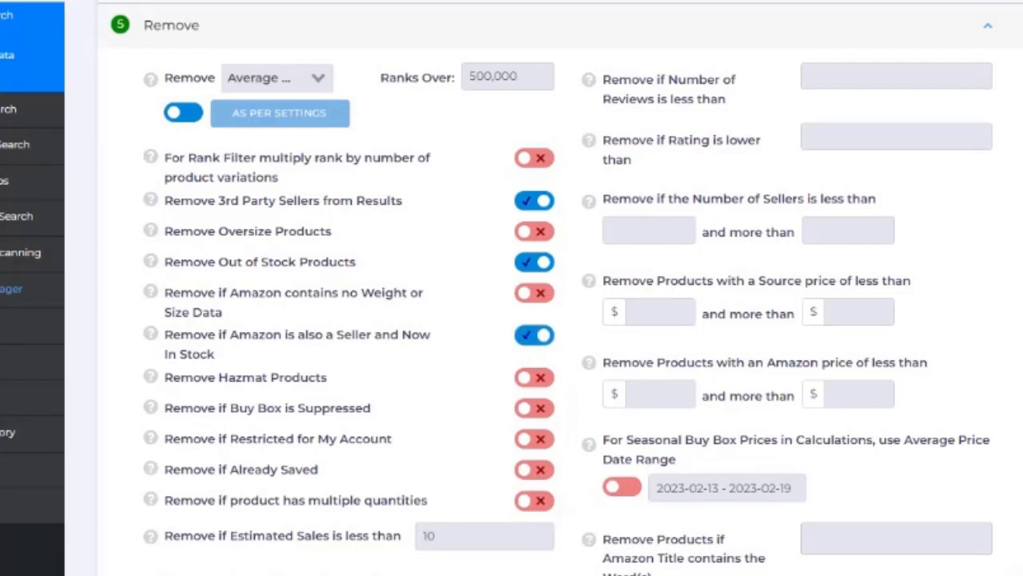
{"action": "left_click", "coordinate": [534, 335]}
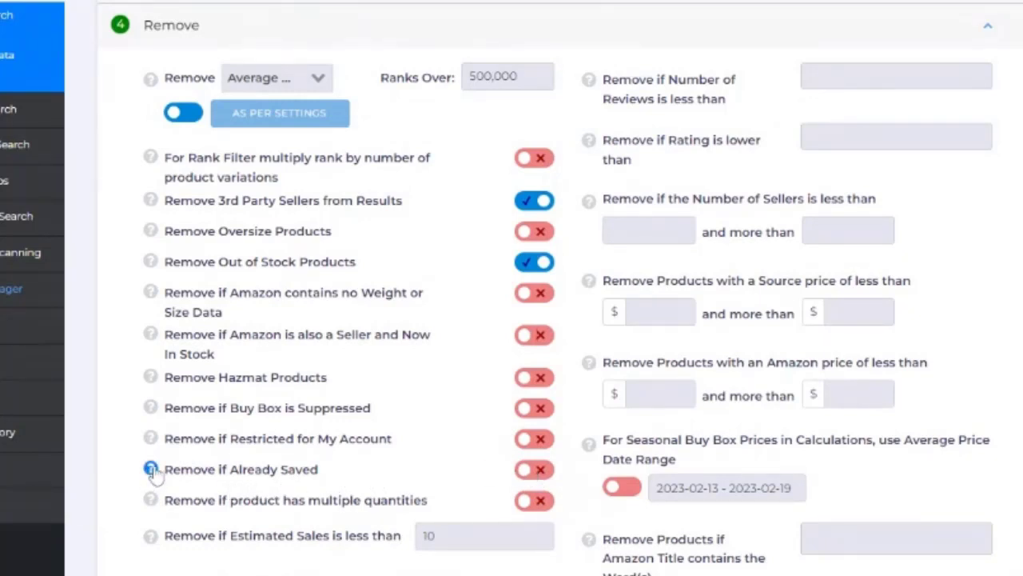
- Examine the remaining Remove toggles, including Already Saved and multiple quantities, plus the estimated sales, variations and FBA seller limits
{"action": "mouse_move", "coordinate": [151, 470]}
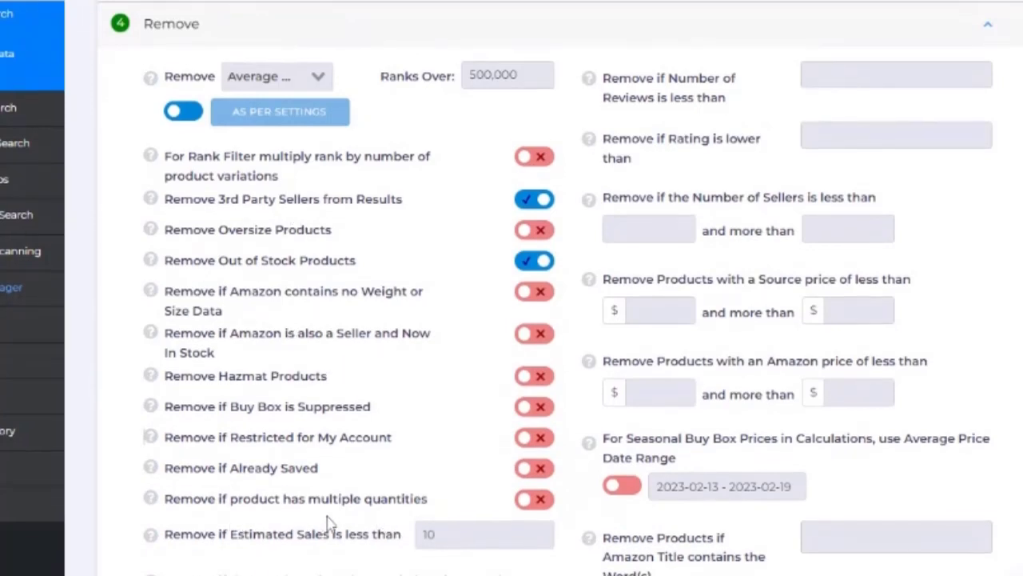
{"action": "scroll", "coordinate": [441, 468], "scroll_direction": "down", "scroll_amount": 1}
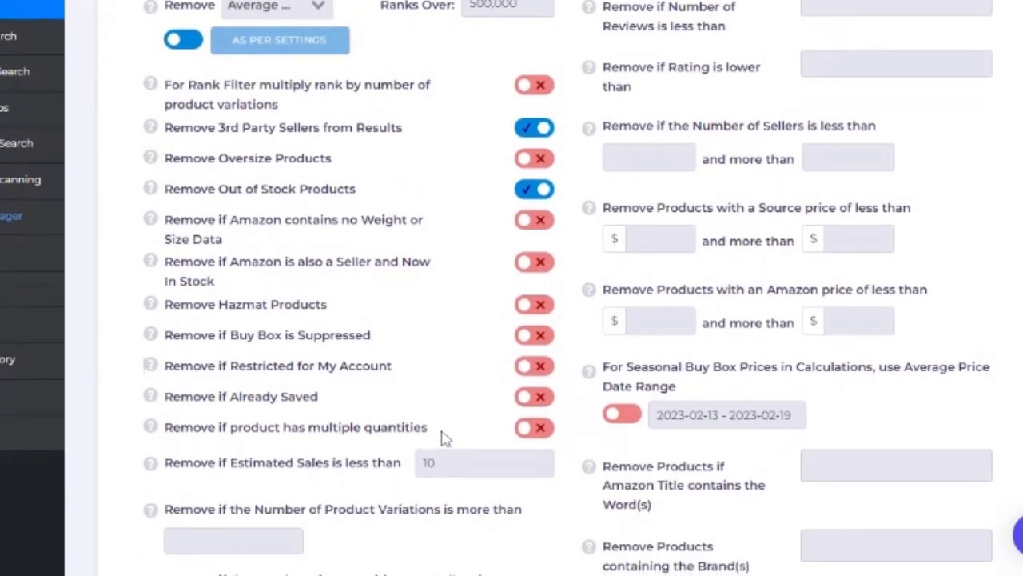
{"action": "mouse_move", "coordinate": [152, 430]}
{"action": "scroll", "coordinate": [445, 424], "scroll_direction": "down", "scroll_amount": 3}
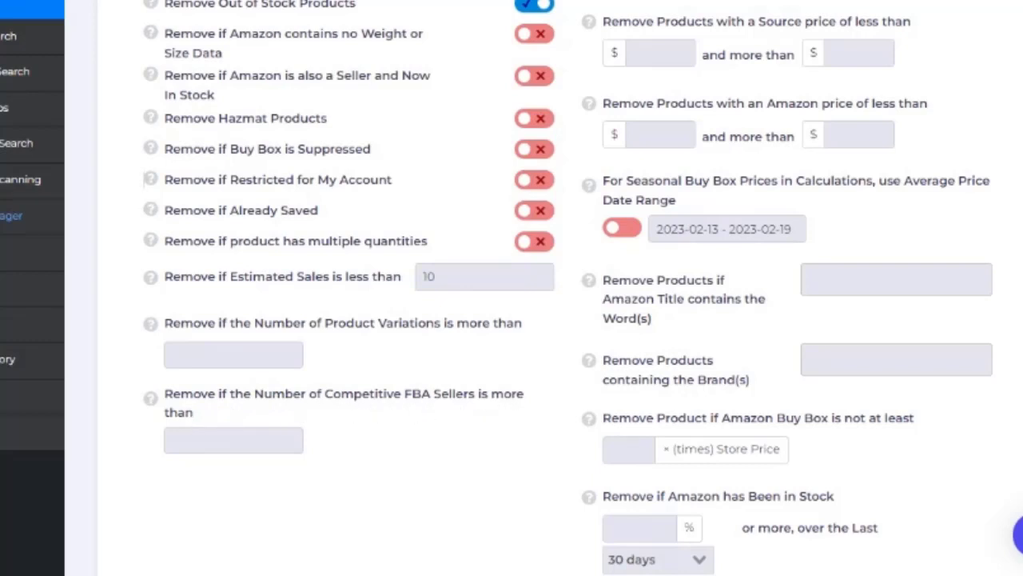
{"action": "scroll", "coordinate": [347, 413], "scroll_direction": "up", "scroll_amount": 2}
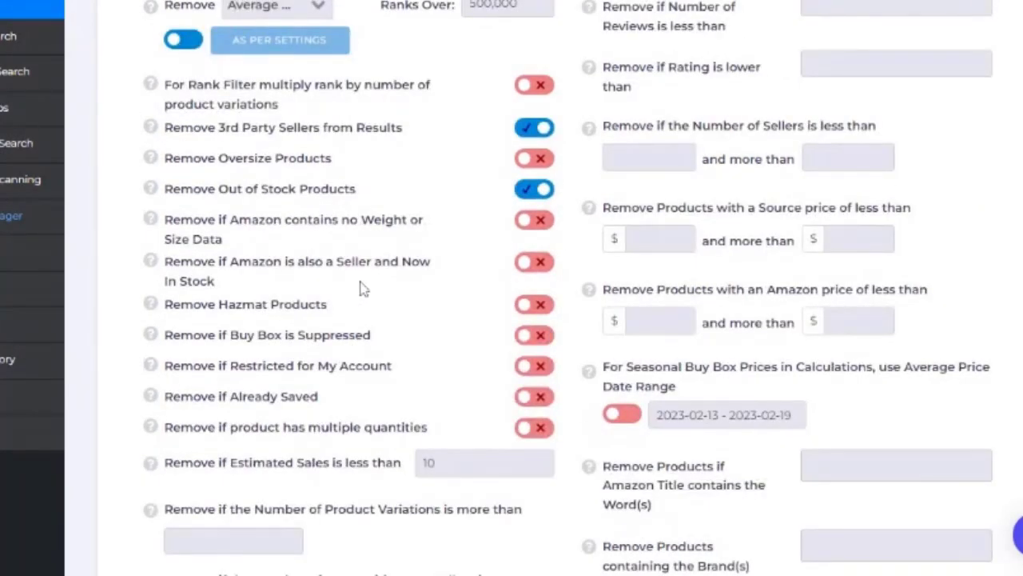
{"action": "scroll", "coordinate": [360, 304], "scroll_direction": "up", "scroll_amount": 1}
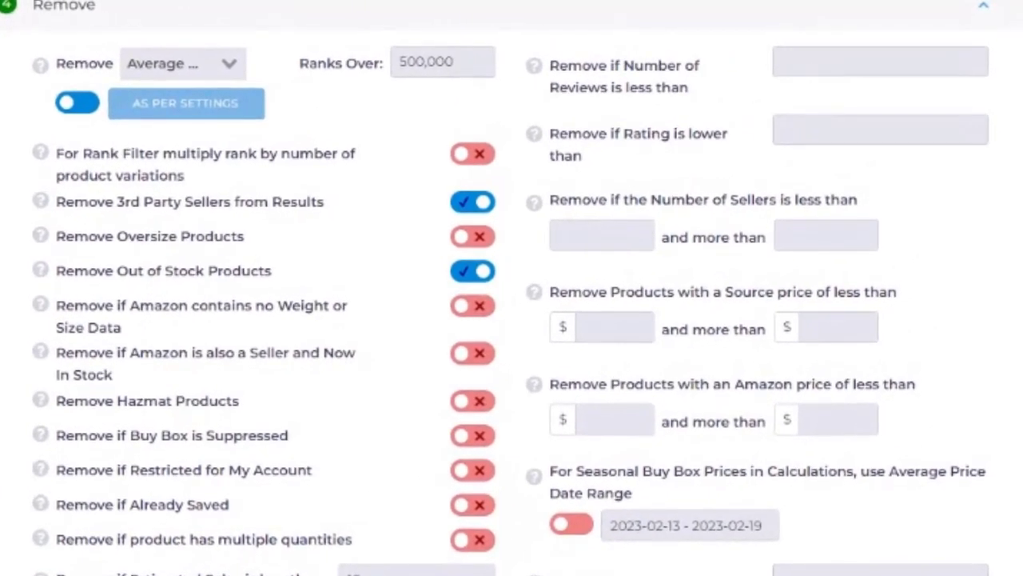
- Examine the Remove filters for reviews, rating, seller count, prices, title words, brands and Amazon's in-stock percentage with its day range
{"action": "left_click", "coordinate": [784, 62]}
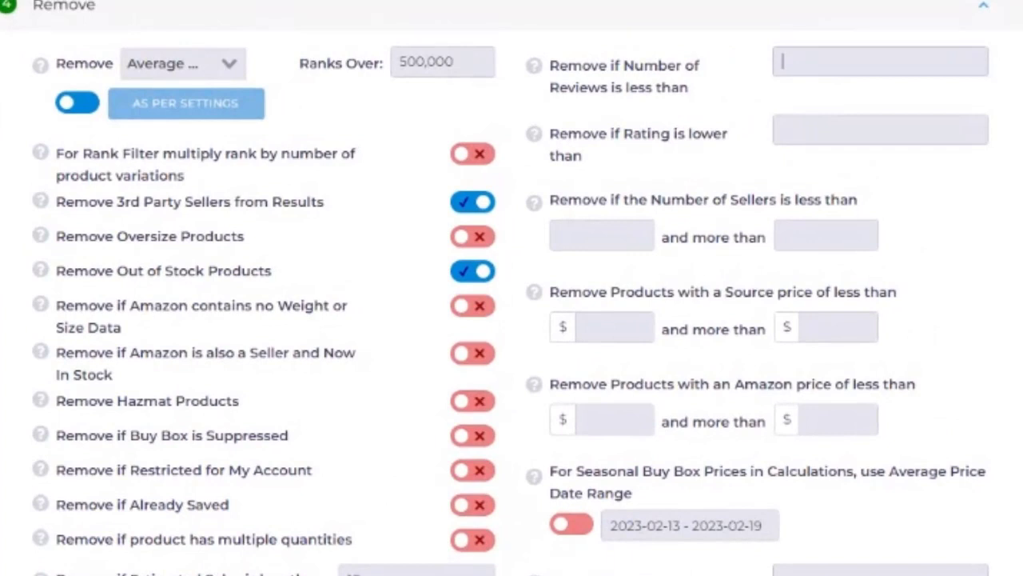
{"action": "left_click", "coordinate": [758, 69]}
{"action": "scroll", "coordinate": [606, 290], "scroll_direction": "down", "scroll_amount": 4}
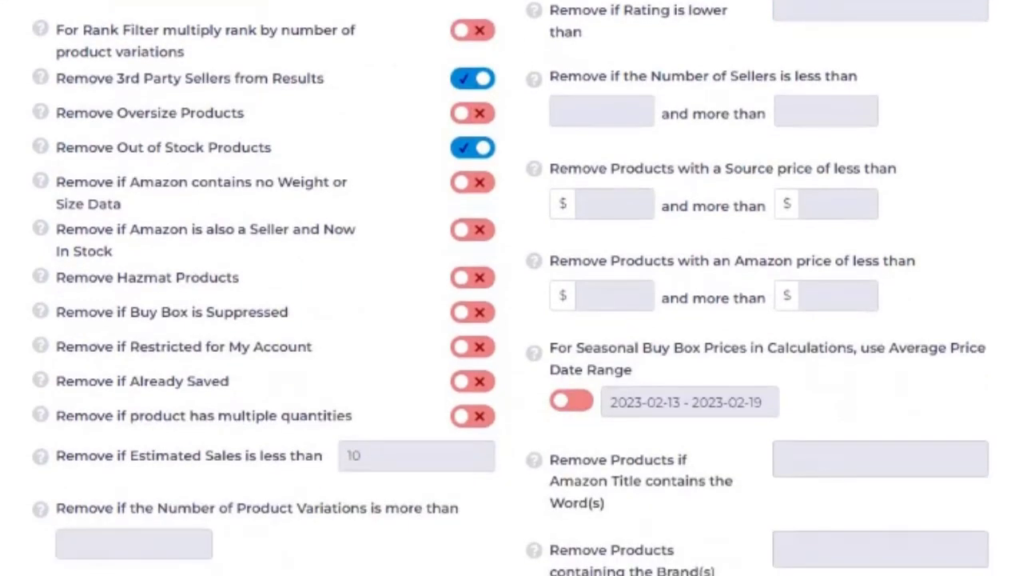
{"action": "scroll", "coordinate": [681, 321], "scroll_direction": "down", "scroll_amount": 3}
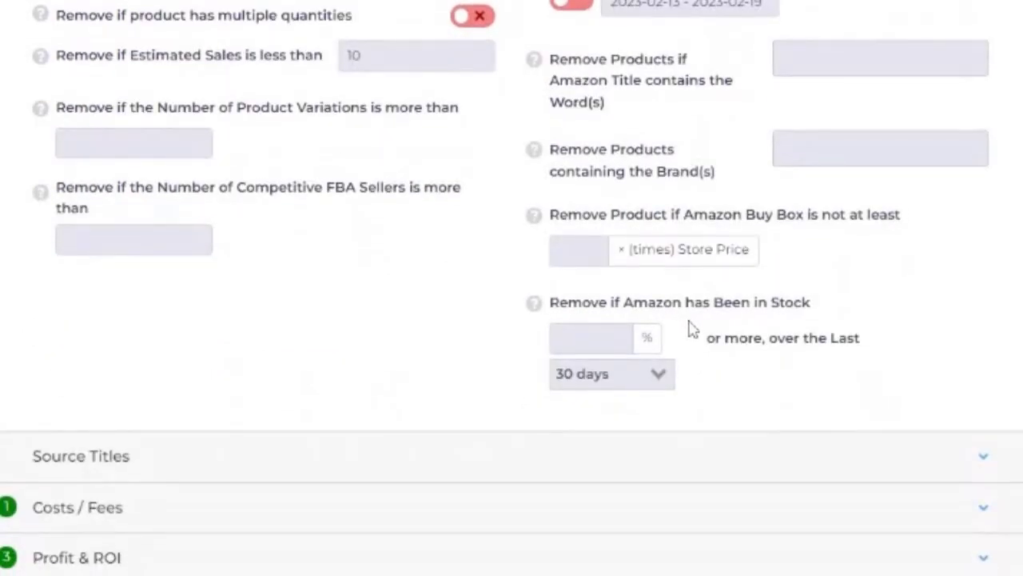
{"action": "scroll", "coordinate": [708, 325], "scroll_direction": "down", "scroll_amount": 1}
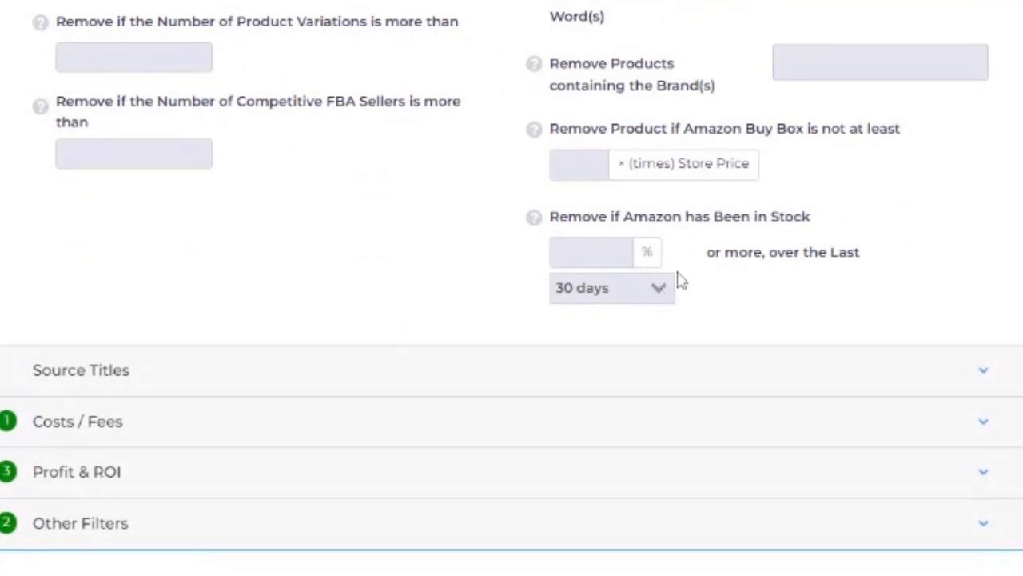
{"action": "left_click", "coordinate": [660, 294]}
{"action": "left_click", "coordinate": [351, 287]}
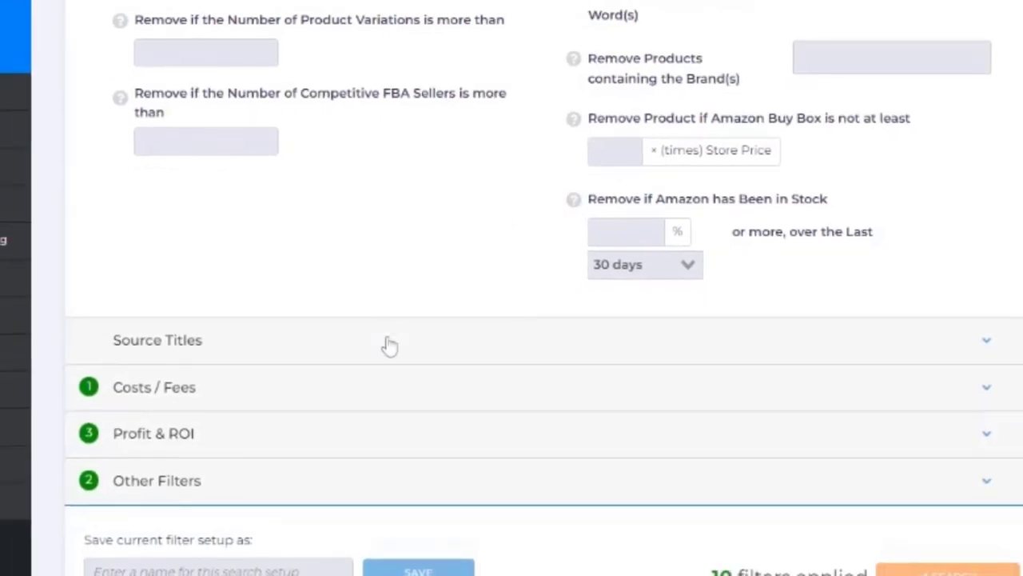
- Expand Source Titles to view its word filters, and expand Costs / Fees to check the prep and shipping costs before collapsing it
{"action": "left_click", "coordinate": [389, 340]}
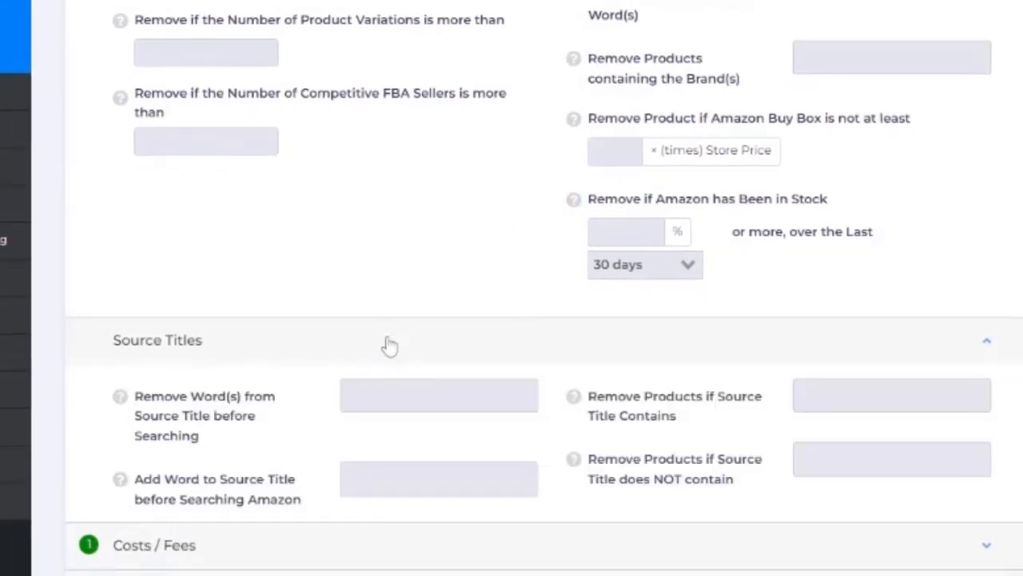
{"action": "scroll", "coordinate": [389, 320], "scroll_direction": "down", "scroll_amount": 3}
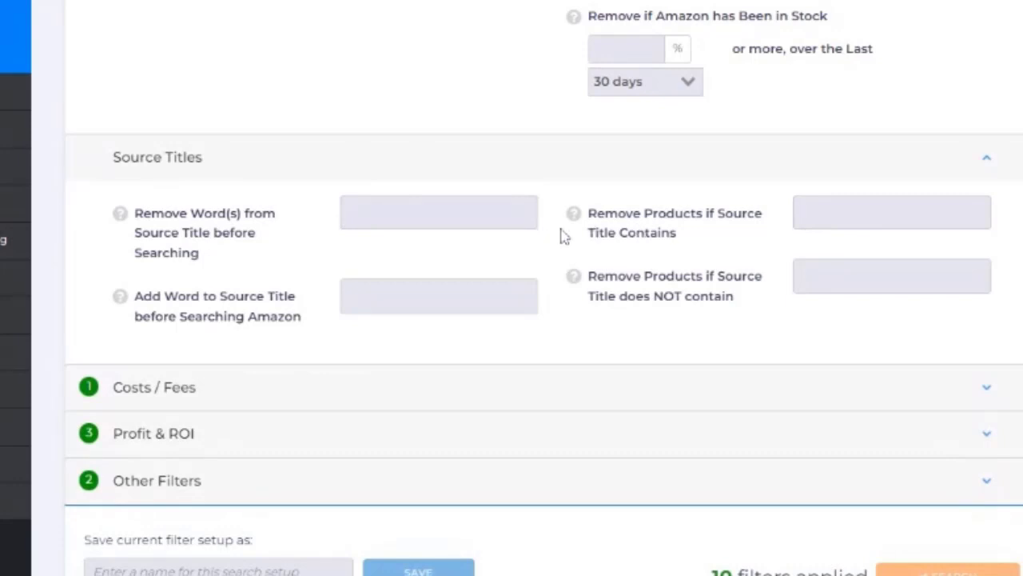
{"action": "left_click", "coordinate": [355, 391]}
{"action": "scroll", "coordinate": [356, 391], "scroll_direction": "down", "scroll_amount": 2}
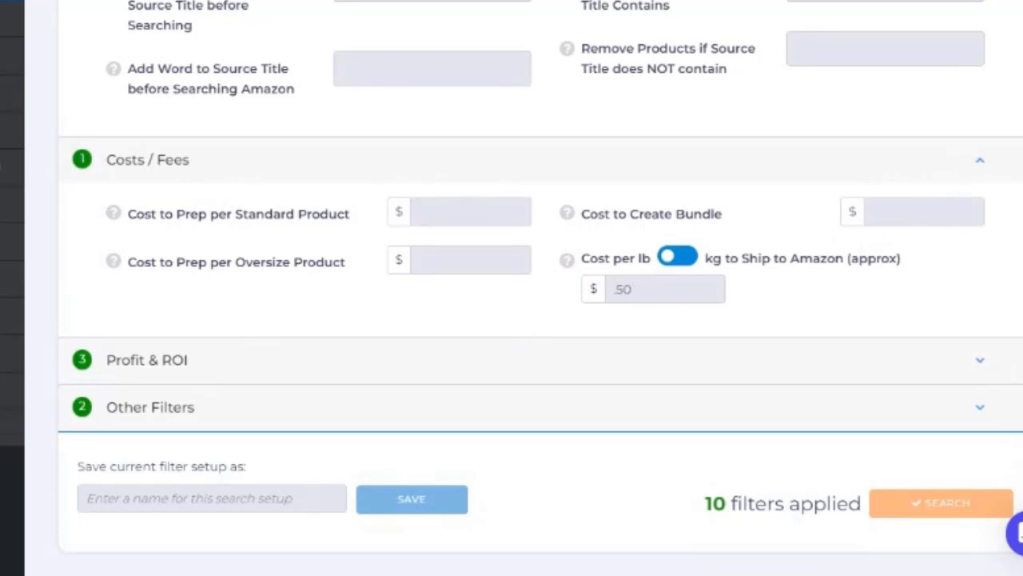
{"action": "left_click", "coordinate": [323, 171]}
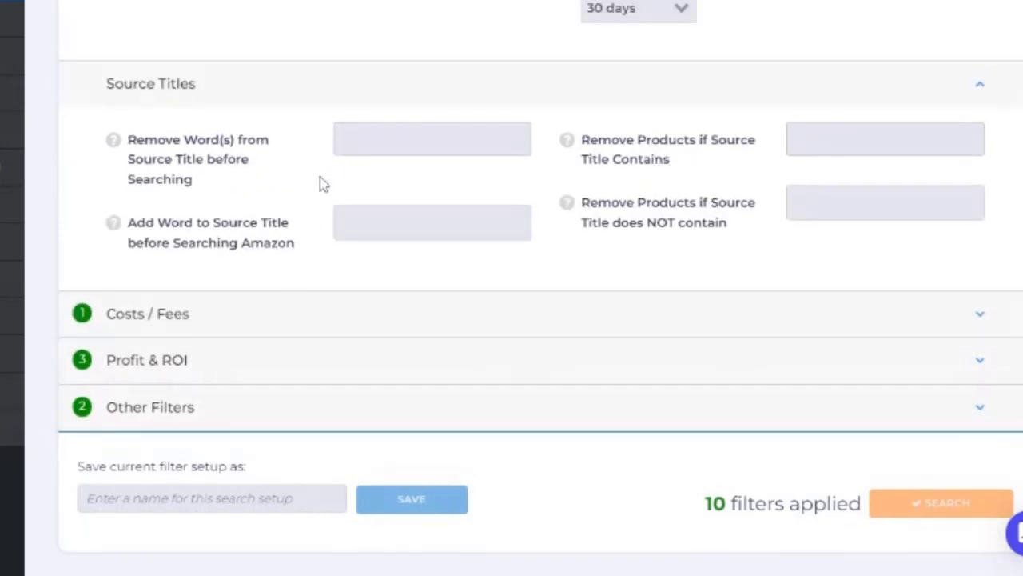
- Expand Profit & ROI and Other Filters to review the profit thresholds and result display options
{"action": "left_click", "coordinate": [304, 370]}
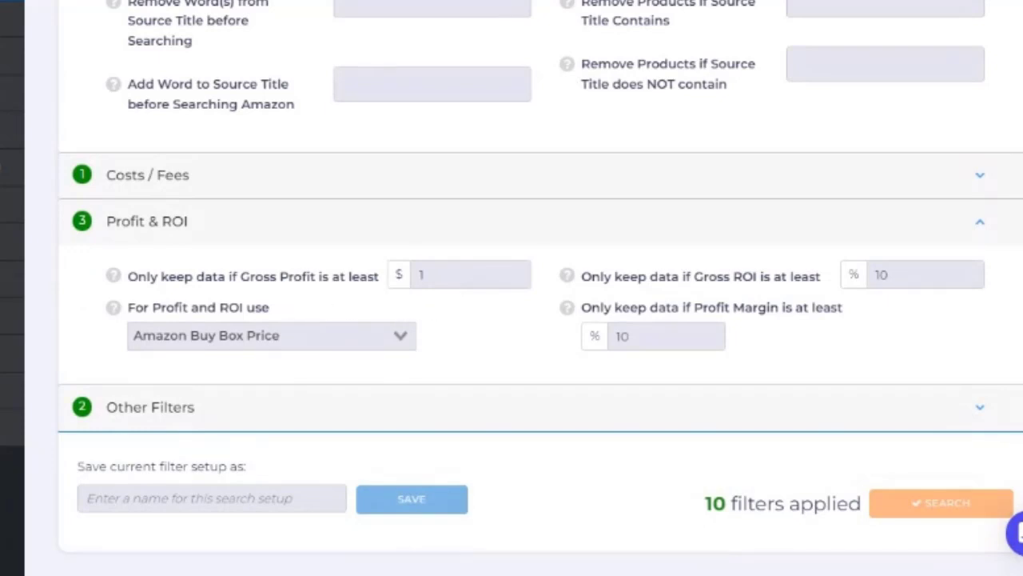
{"action": "left_click", "coordinate": [423, 275]}
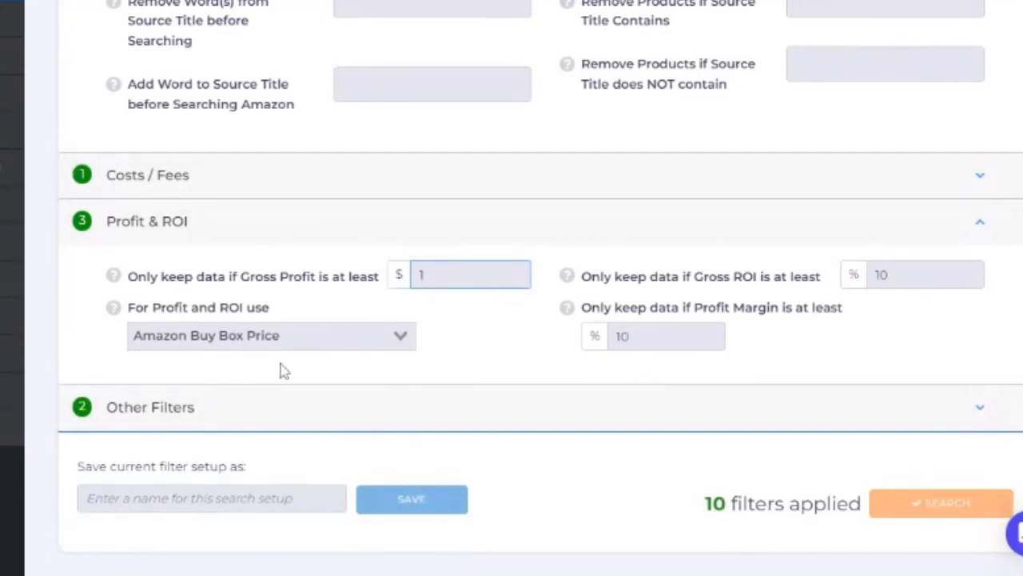
{"action": "left_click", "coordinate": [364, 409]}
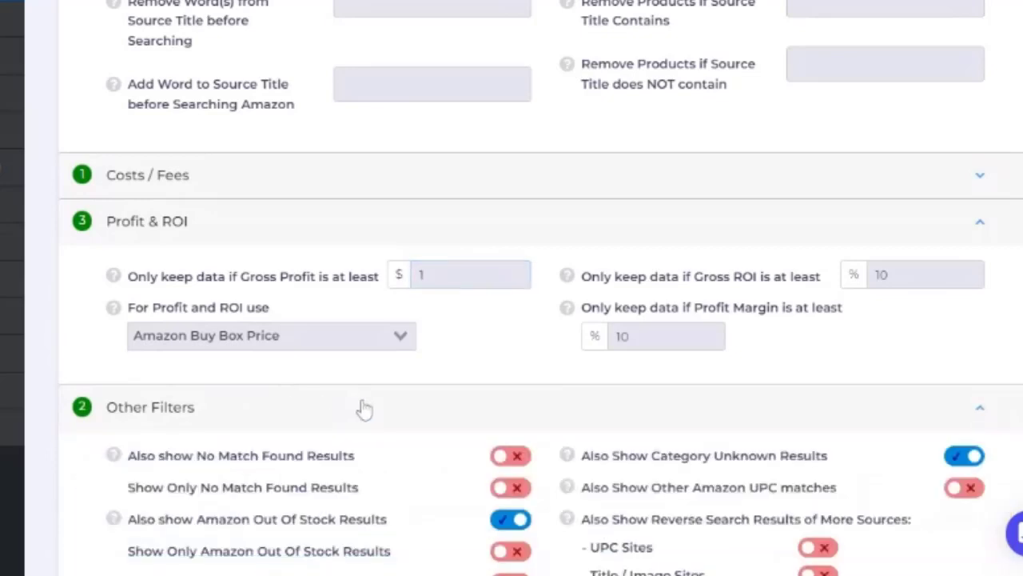
{"action": "scroll", "coordinate": [364, 410], "scroll_direction": "down", "scroll_amount": 2}
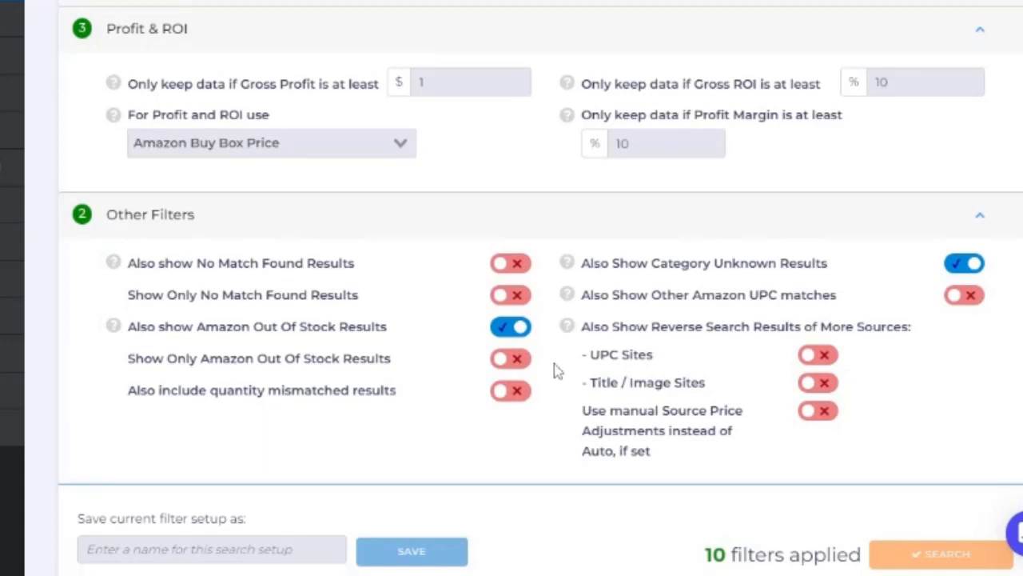
{"action": "scroll", "coordinate": [565, 348], "scroll_direction": "down", "scroll_amount": 1}
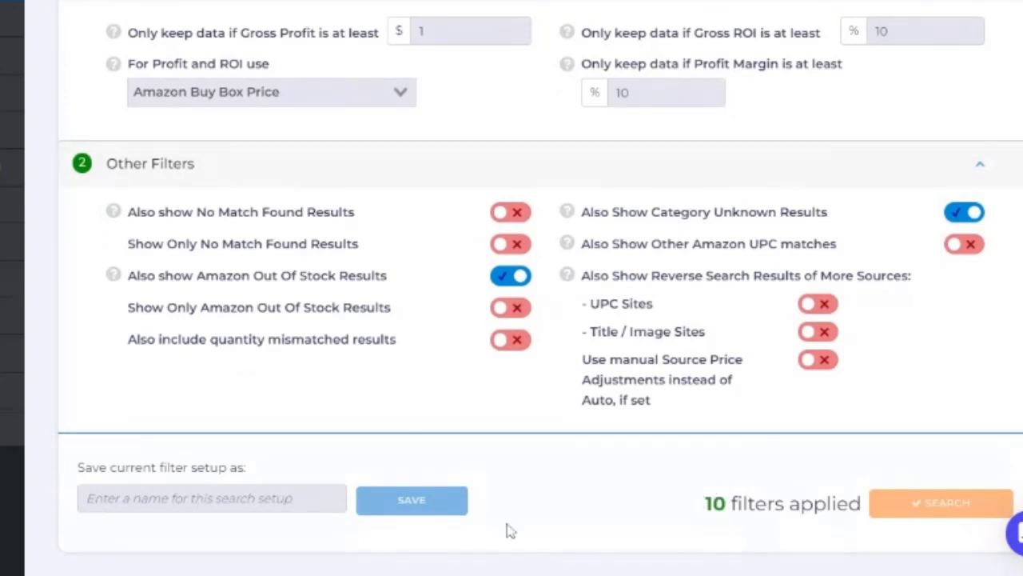
- Go to the filter setup name field, and review the whole filter setup before returning to the website and Easy Bulk settings
{"action": "left_click", "coordinate": [87, 498]}
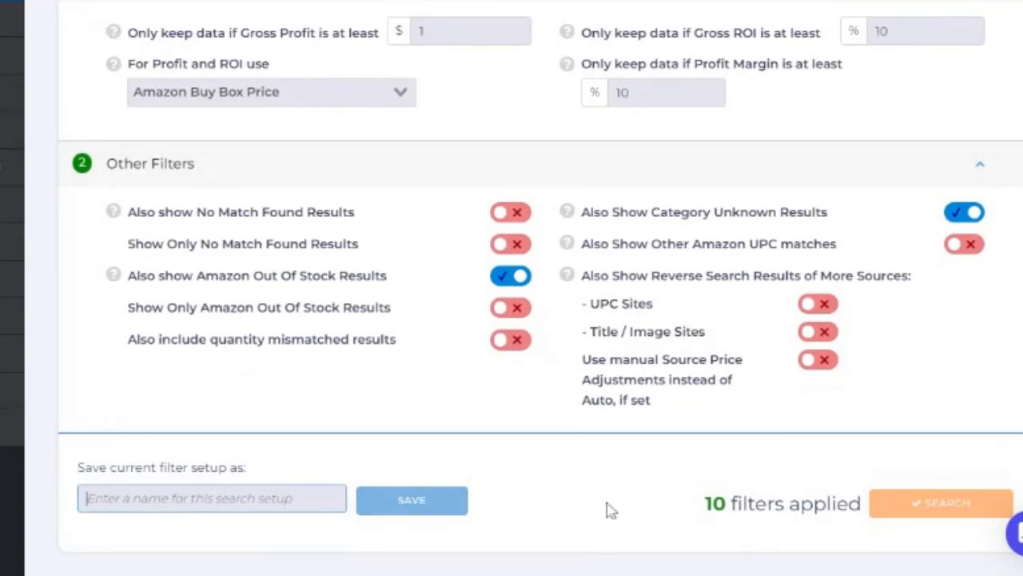
{"action": "scroll", "coordinate": [685, 402], "scroll_direction": "up", "scroll_amount": 10}
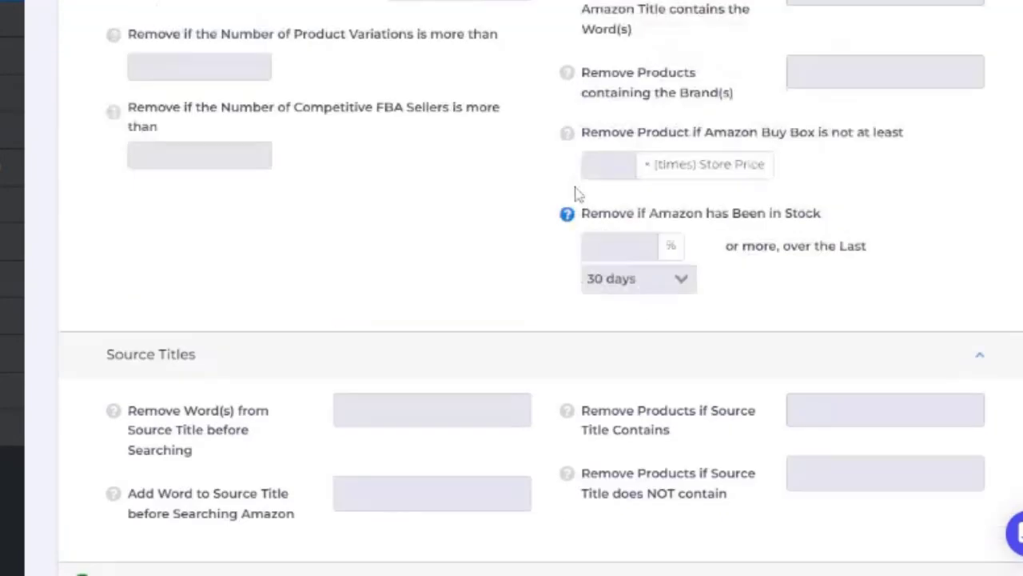
{"action": "scroll", "coordinate": [685, 402], "scroll_direction": "up", "scroll_amount": 4}
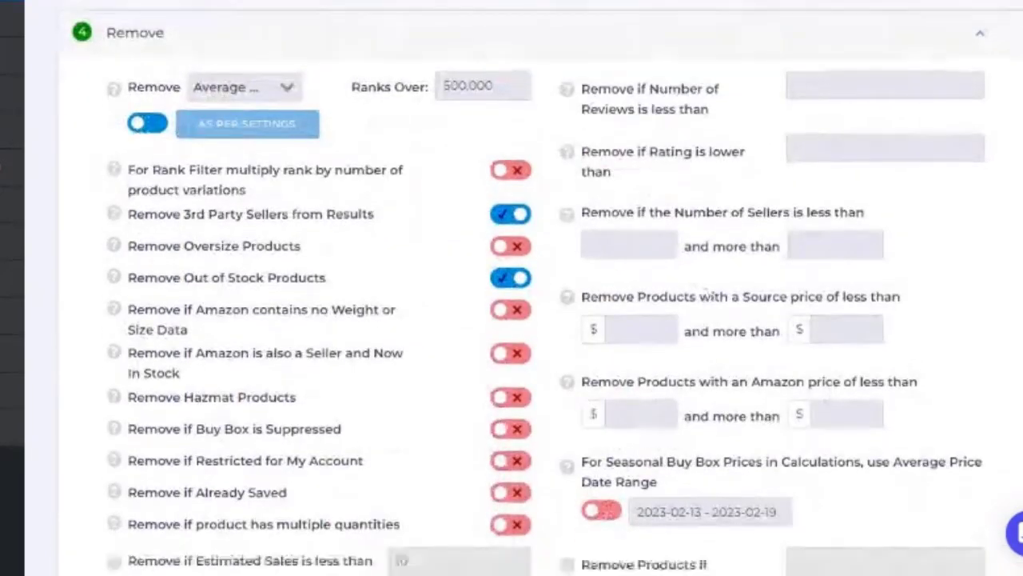
{"action": "scroll", "coordinate": [701, 338], "scroll_direction": "down", "scroll_amount": 10}
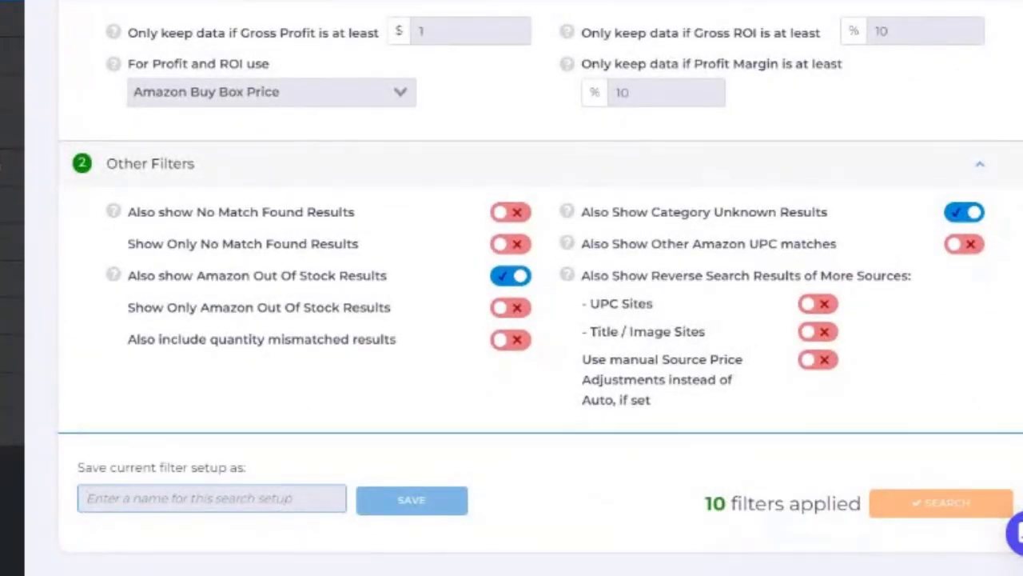
{"action": "scroll", "coordinate": [605, 377], "scroll_direction": "up", "scroll_amount": 10}
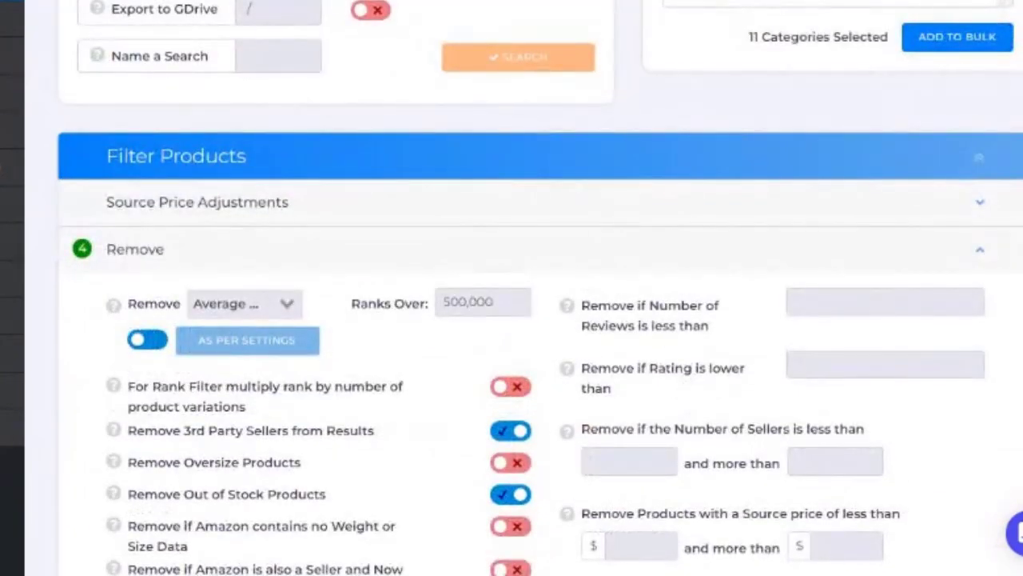
{"action": "scroll", "coordinate": [148, 280], "scroll_direction": "up", "scroll_amount": 7}
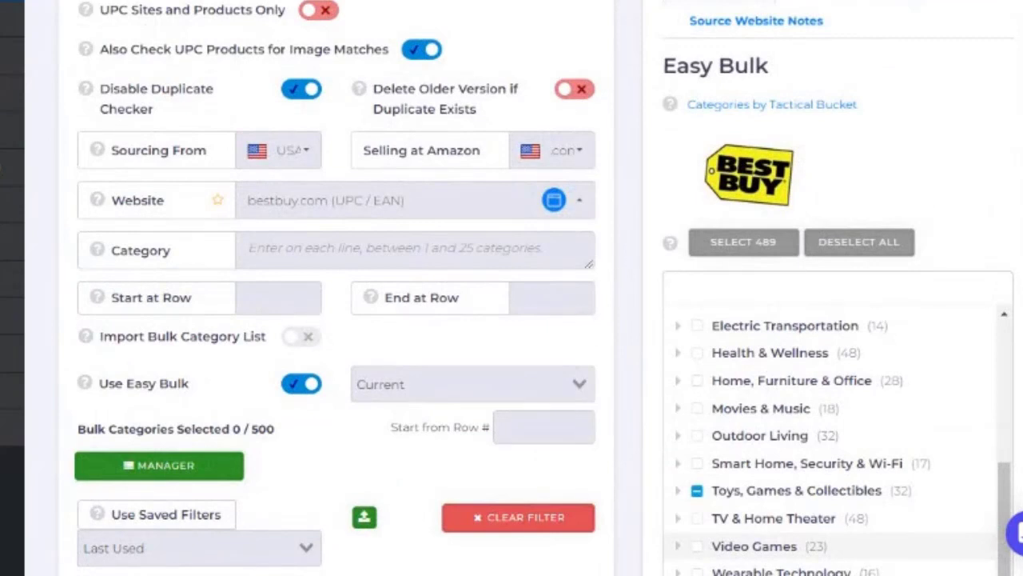